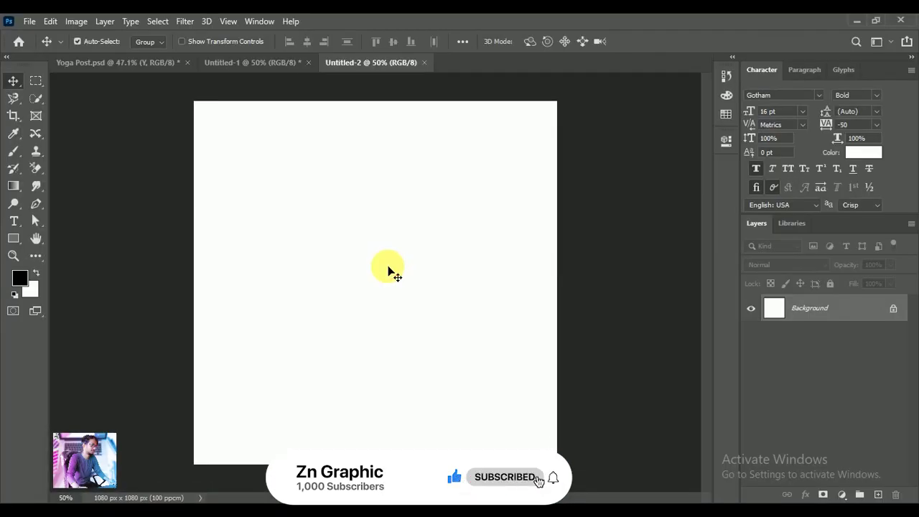
In Untitled-1, select the headstand figure layer and drag it toward the Untitled-2 tab
{"action": "left_click", "coordinate": [255, 63]}
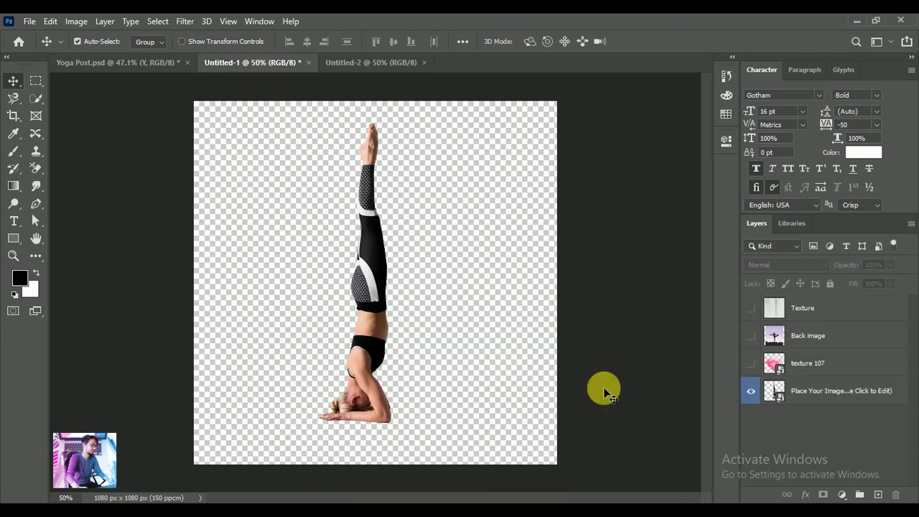
{"action": "left_click_drag", "start_coordinate": [374, 273], "coordinate": [385, 275]}
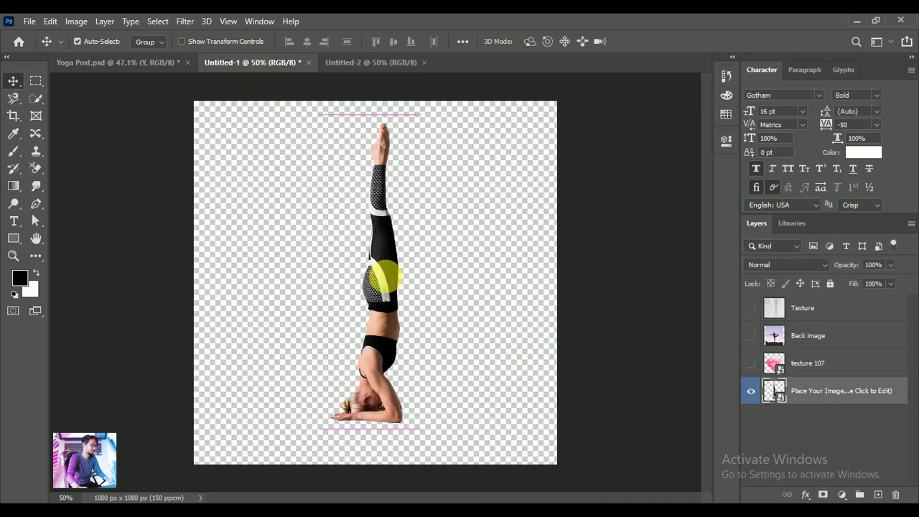
{"action": "left_click", "coordinate": [838, 361]}
{"action": "left_click", "coordinate": [841, 335]}
{"action": "left_click", "coordinate": [845, 314]}
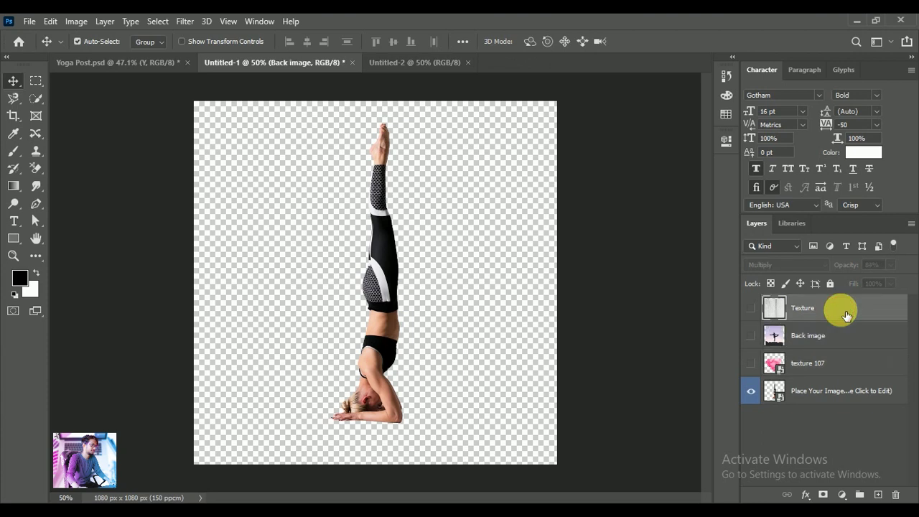
{"action": "left_click", "coordinate": [830, 393]}
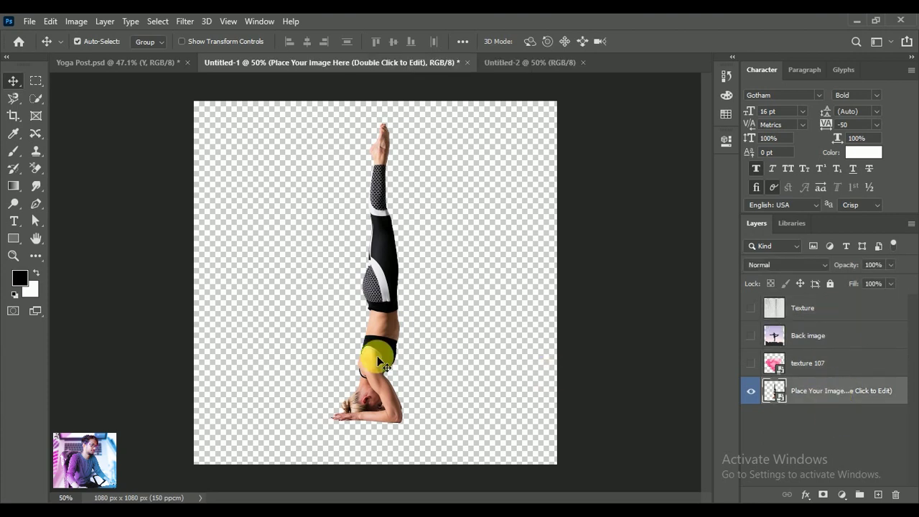
{"action": "mouse_move", "coordinate": [386, 282]}
{"action": "left_mouse_down"}
{"action": "mouse_move", "coordinate": [502, 72]}
{"action": "mouse_move", "coordinate": [416, 214]}
{"action": "left_mouse_up"}
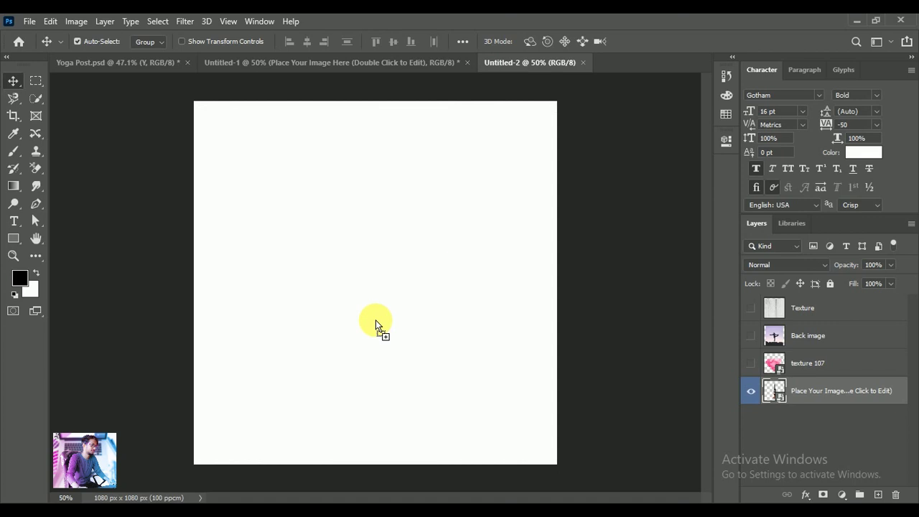
Drop the headstand figure into Untitled-2, scale it up slightly and nudge it into place
{"action": "mouse_move", "coordinate": [375, 319]}
{"action": "left_mouse_down"}
{"action": "mouse_move", "coordinate": [386, 290]}
{"action": "mouse_move", "coordinate": [394, 297]}
{"action": "left_mouse_up"}
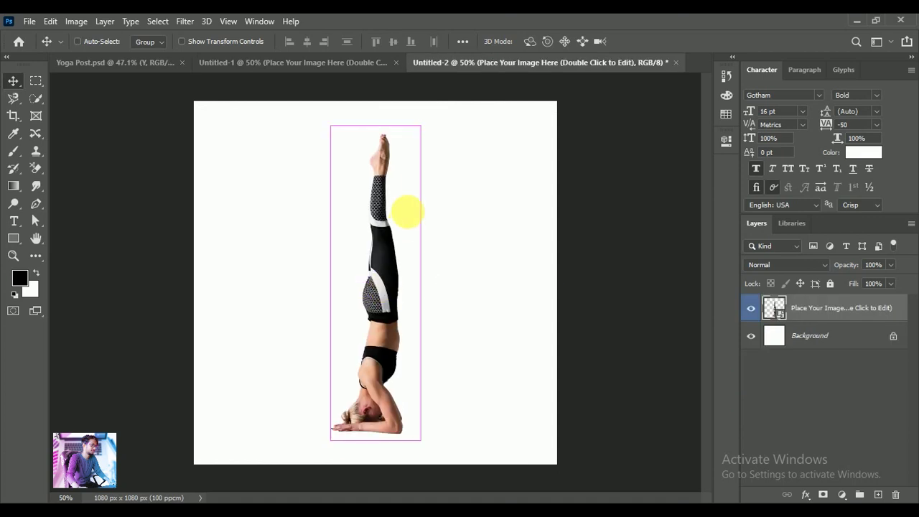
{"action": "key", "text": "ctrl+t"}
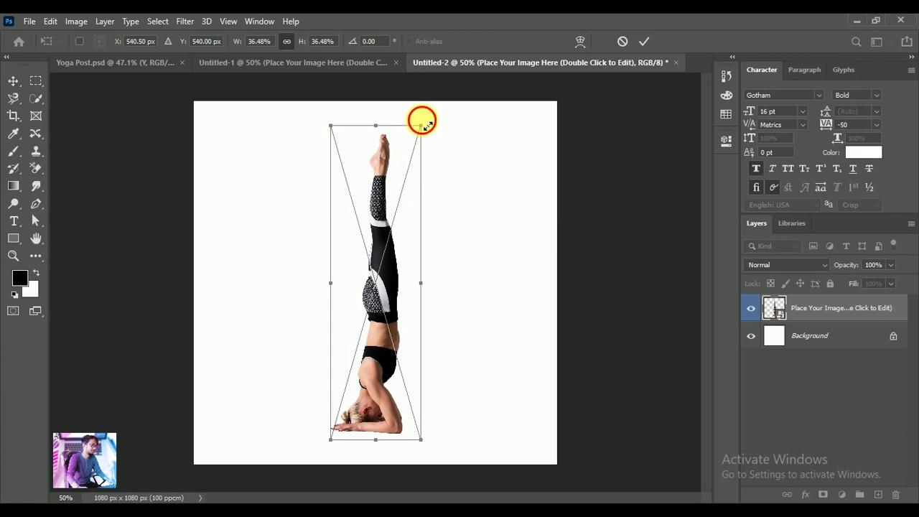
{"action": "left_click_drag", "start_coordinate": [432, 120], "coordinate": [435, 112]}
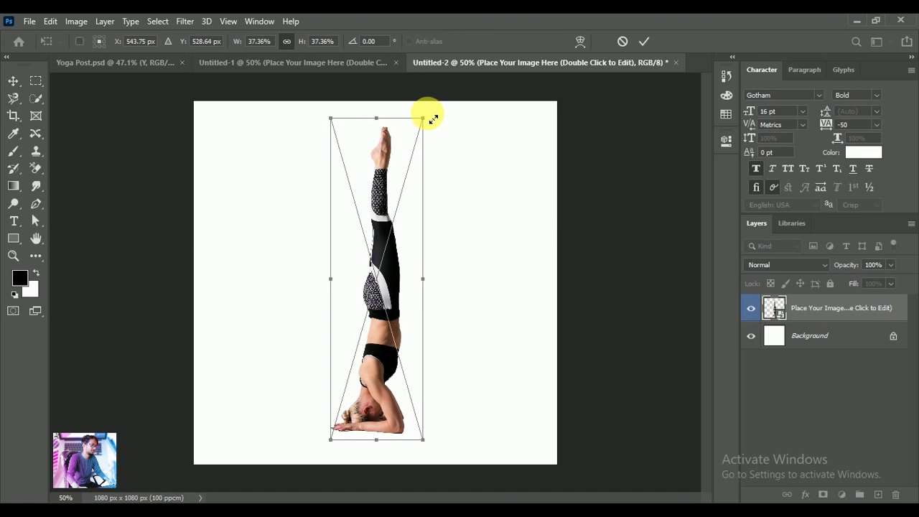
{"action": "left_click", "coordinate": [649, 45]}
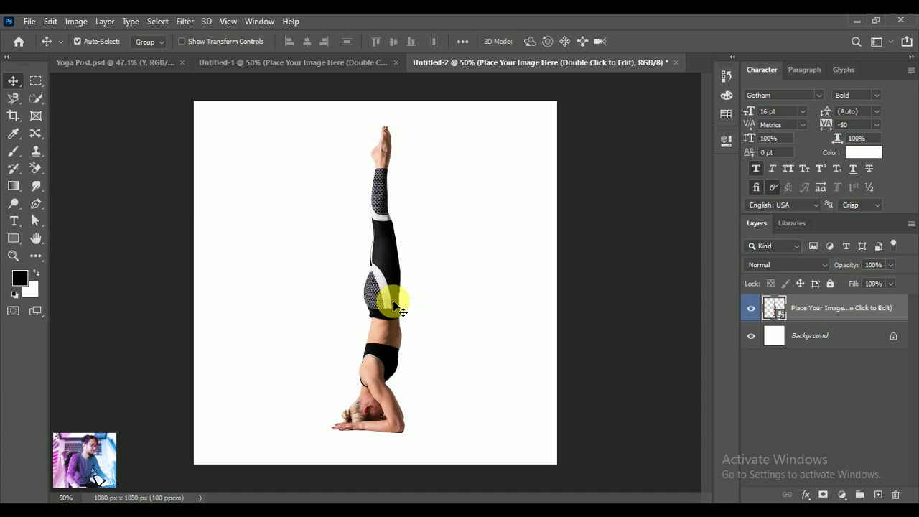
{"action": "mouse_move", "coordinate": [393, 305]}
{"action": "left_mouse_down"}
{"action": "mouse_move", "coordinate": [392, 293]}
{"action": "mouse_move", "coordinate": [401, 304]}
{"action": "left_mouse_up"}
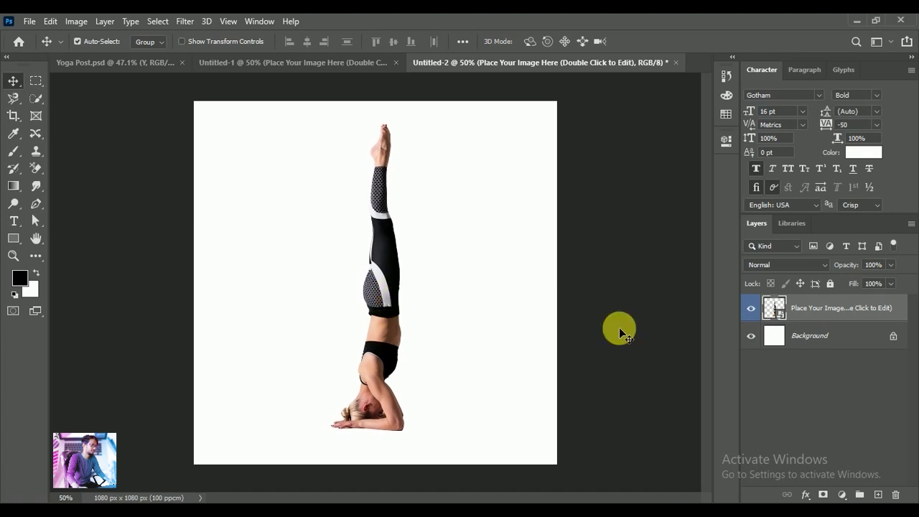
Nudge the figure right and add a new empty layer above the Background
{"action": "key", "text": "Right"}
{"action": "key", "text": "Right"}
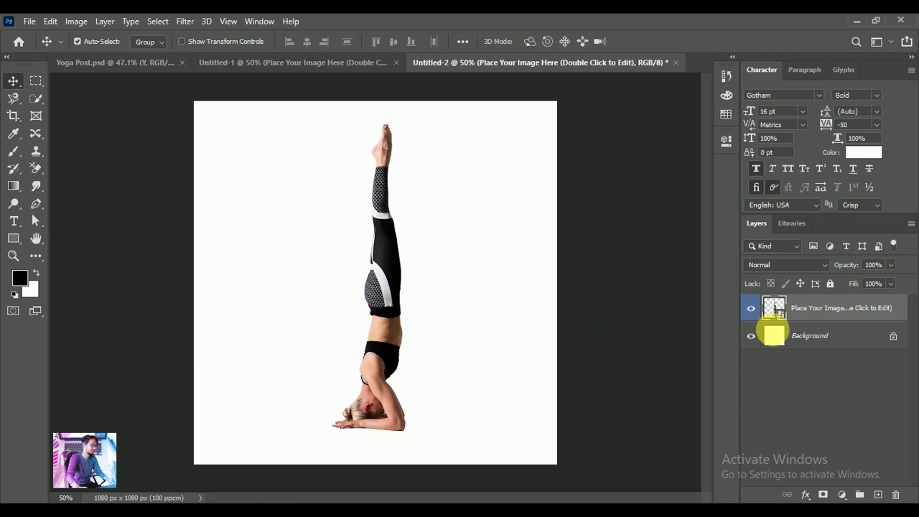
{"action": "left_click", "coordinate": [851, 335]}
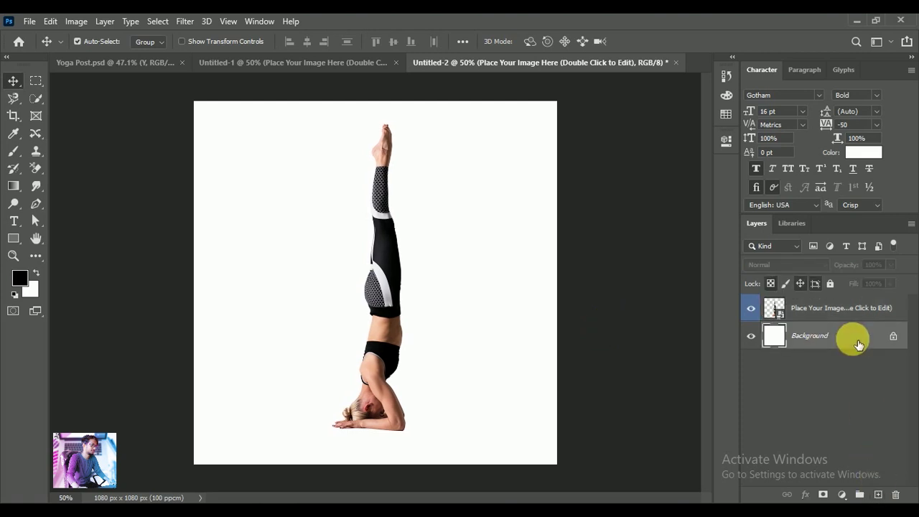
{"action": "left_click", "coordinate": [878, 494]}
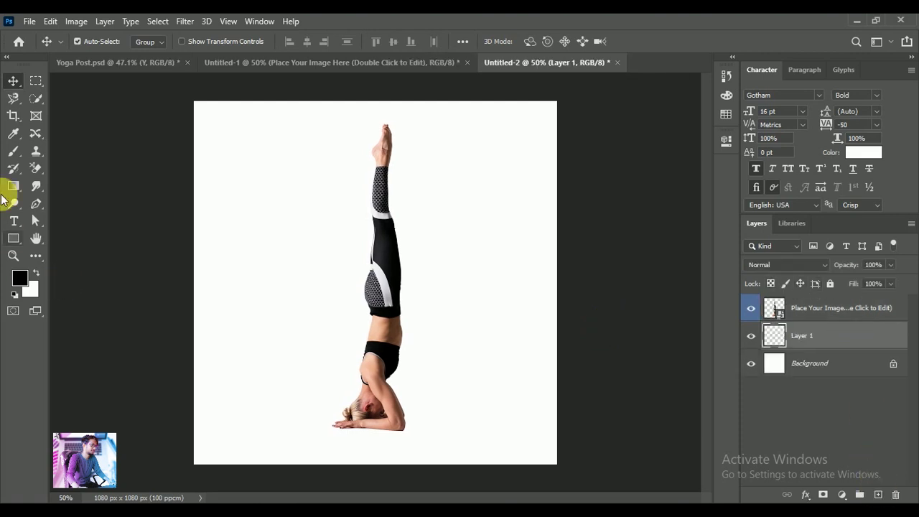
{"action": "left_click", "coordinate": [13, 154]}
Paint a soft black dab beside the figure with a 196 px soft round brush
{"action": "left_click", "coordinate": [66, 154]}
{"action": "right_click", "coordinate": [320, 213]}
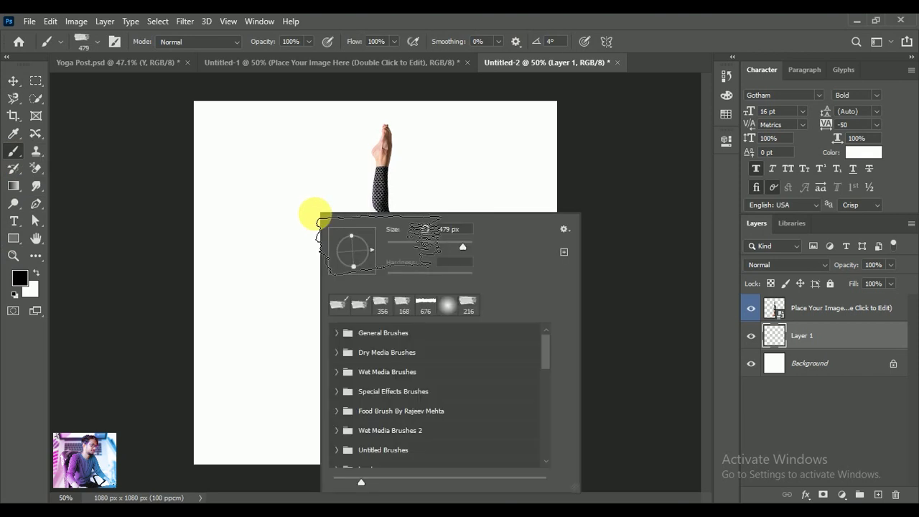
{"action": "left_click", "coordinate": [447, 305]}
{"action": "left_click_drag", "start_coordinate": [457, 244], "coordinate": [425, 244]}
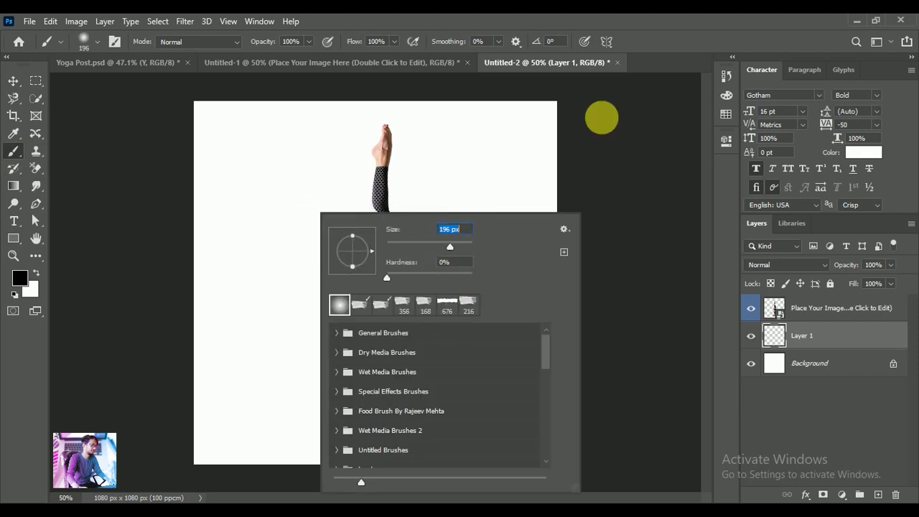
{"action": "left_click", "coordinate": [603, 111]}
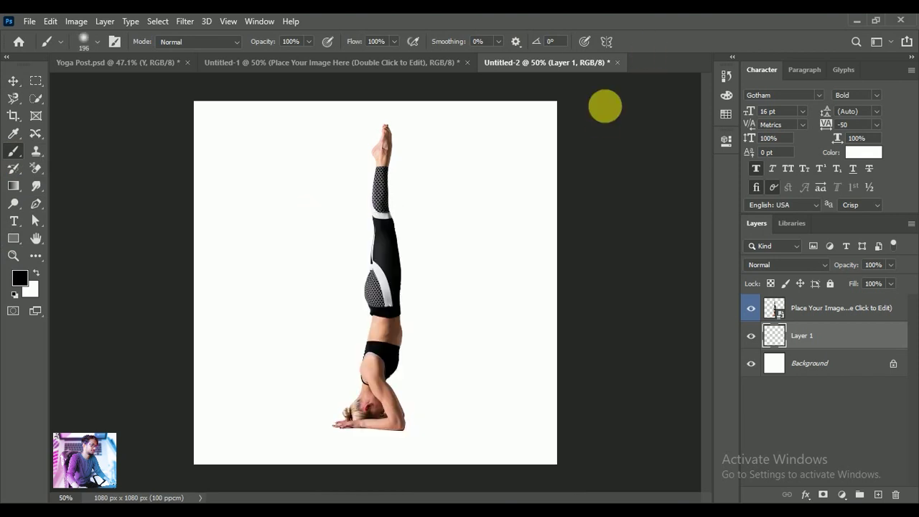
{"action": "left_click", "coordinate": [326, 330]}
Begin squashing the black dab flat with Free Transform
{"action": "left_click", "coordinate": [16, 85]}
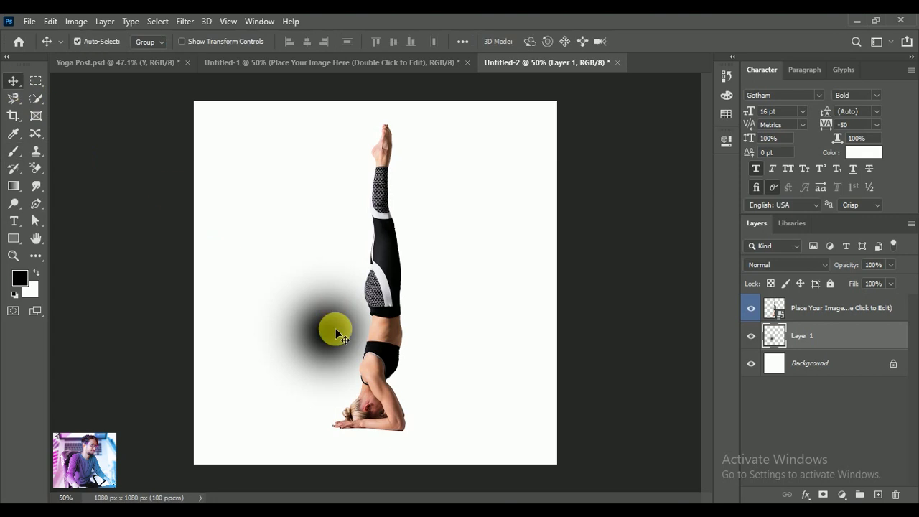
{"action": "key", "text": "ctrl+t"}
{"action": "left_click_drag", "start_coordinate": [328, 252], "coordinate": [329, 407]}
Squash the dab into a thin flat shadow and stretch it wider on both sides
{"action": "key", "text": "ctrl+z"}
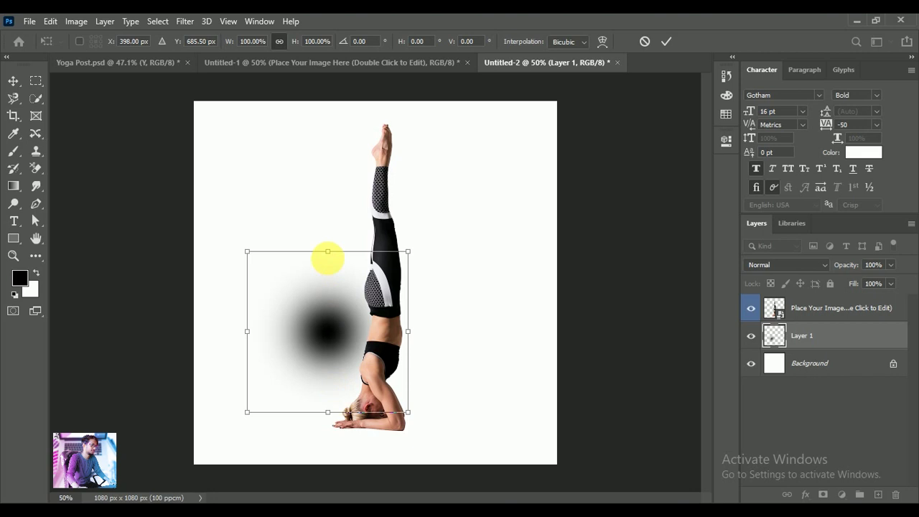
{"action": "mouse_move", "coordinate": [334, 259]}
{"action": "left_mouse_down"}
{"action": "mouse_move", "coordinate": [340, 407]}
{"action": "mouse_move", "coordinate": [378, 435]}
{"action": "left_mouse_up"}
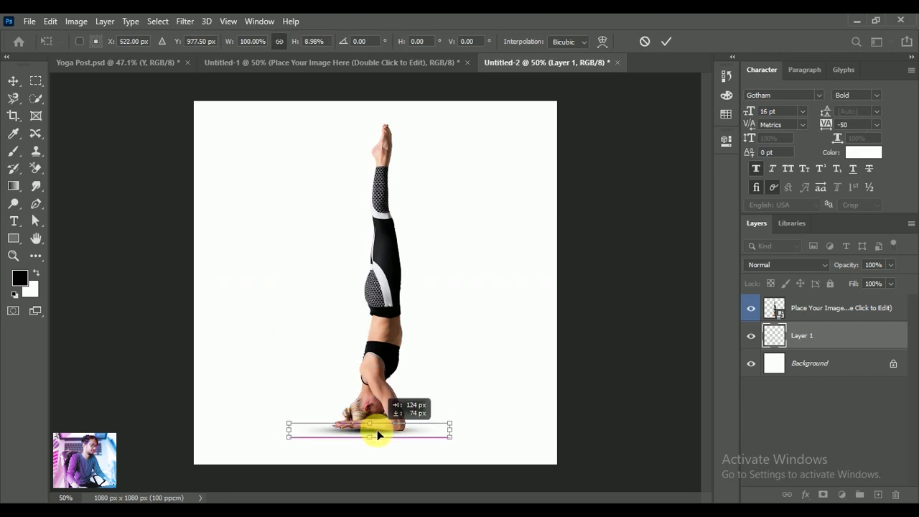
{"action": "left_click_drag", "start_coordinate": [450, 431], "coordinate": [475, 431]}
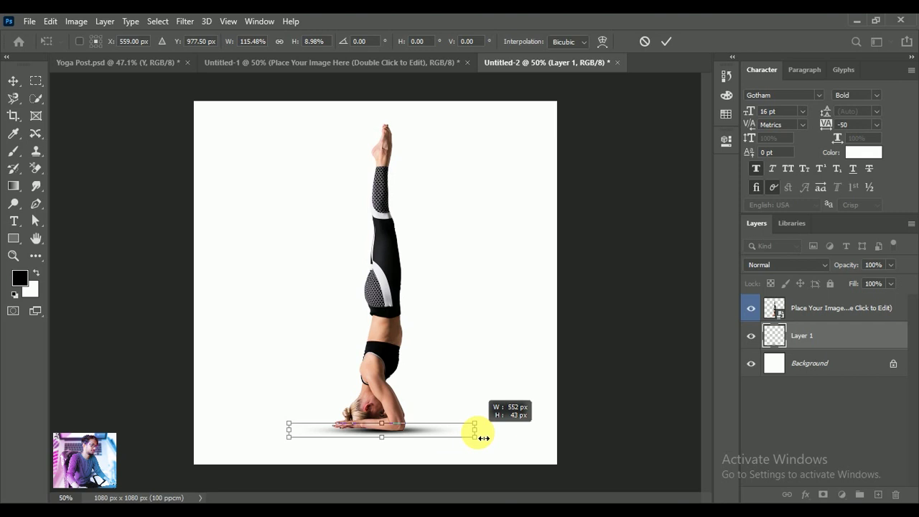
{"action": "left_click_drag", "start_coordinate": [290, 432], "coordinate": [255, 432]}
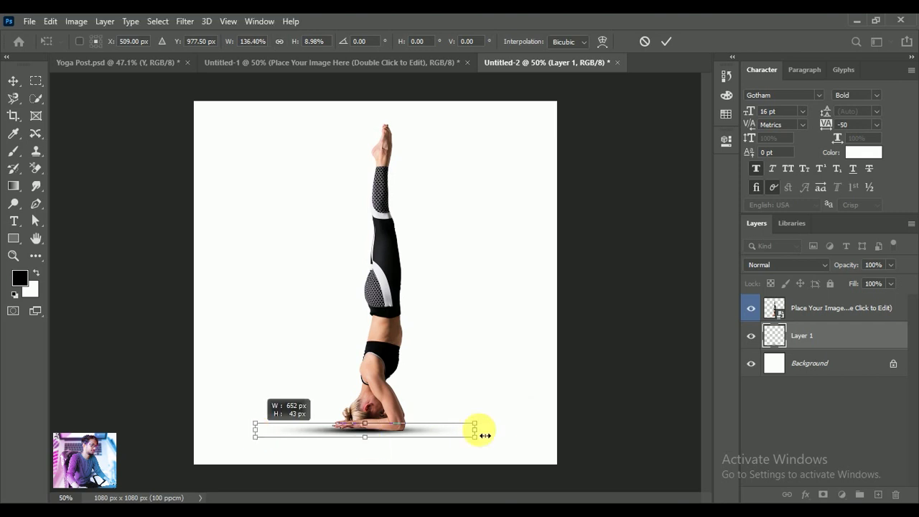
{"action": "left_click_drag", "start_coordinate": [478, 431], "coordinate": [493, 432]}
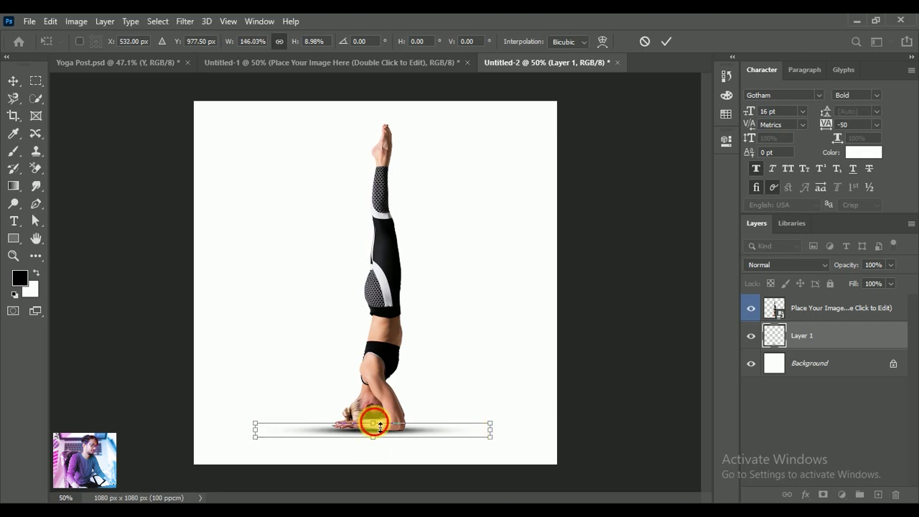
Widen the shadow further left, commit it, set opacity to 73% and nudge it up
{"action": "left_click_drag", "start_coordinate": [371, 424], "coordinate": [382, 431]}
{"action": "key", "text": "ctrl+z"}
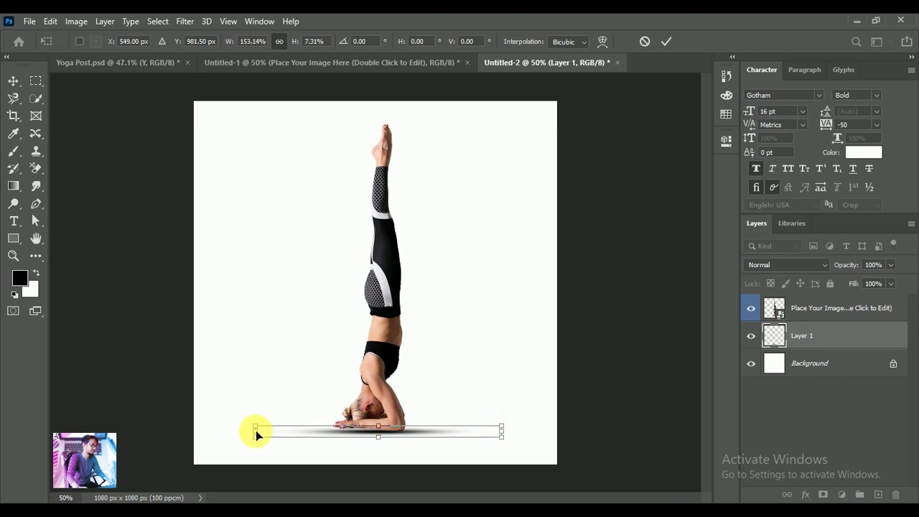
{"action": "left_click_drag", "start_coordinate": [255, 431], "coordinate": [237, 436]}
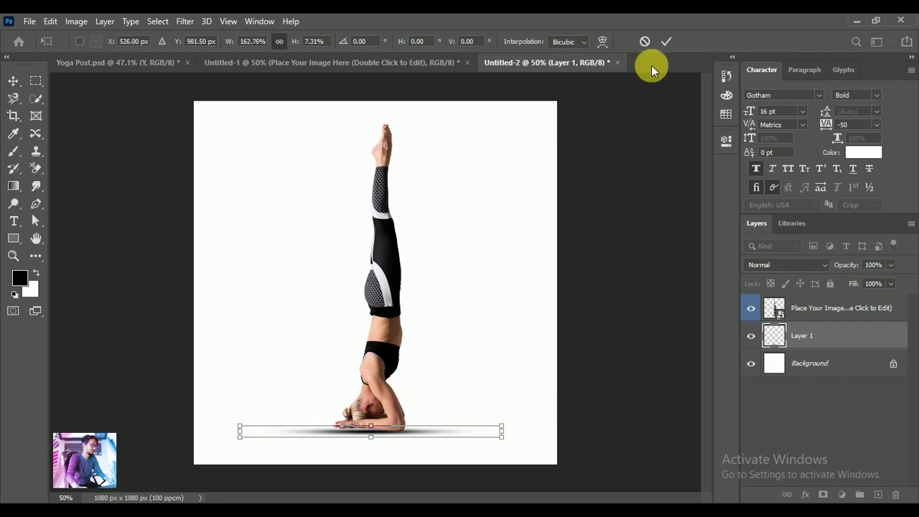
{"action": "left_click", "coordinate": [666, 41]}
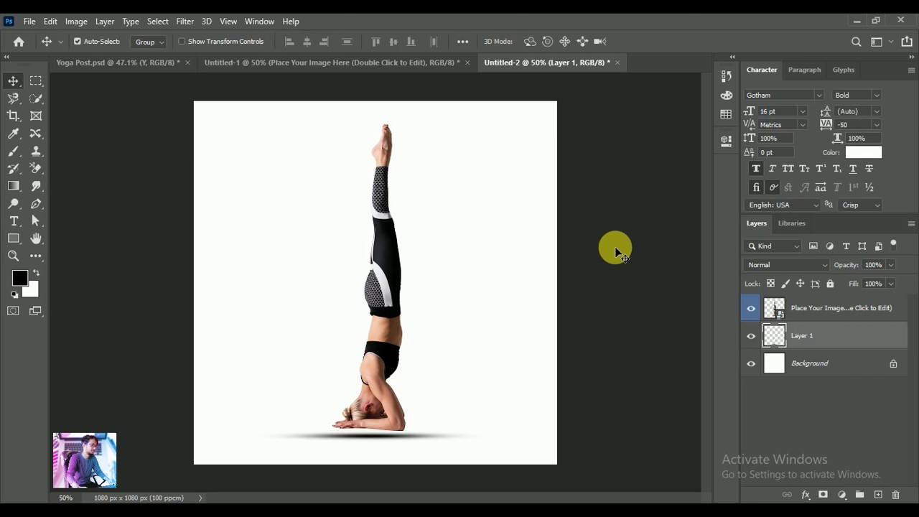
{"action": "mouse_move", "coordinate": [845, 265]}
{"action": "left_mouse_down"}
{"action": "mouse_move", "coordinate": [855, 268]}
{"action": "mouse_move", "coordinate": [840, 264]}
{"action": "left_mouse_up"}
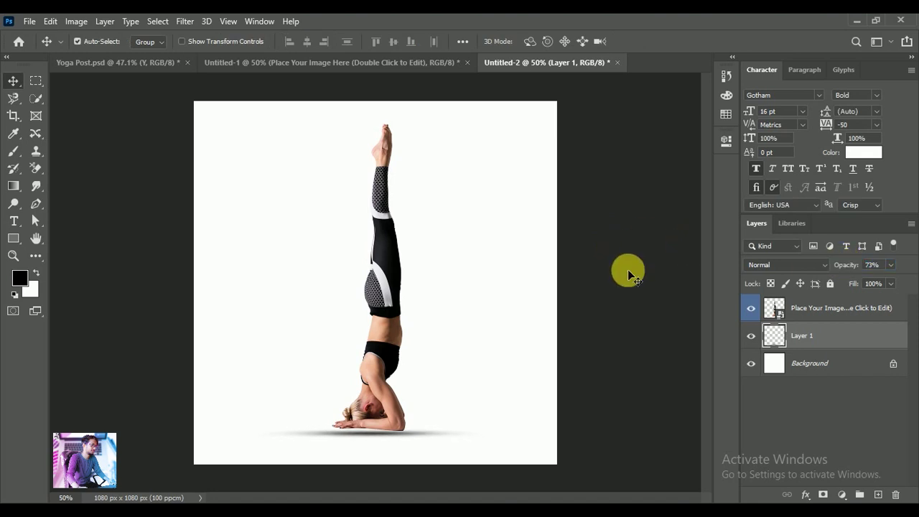
{"action": "key", "text": "shift+Up"}
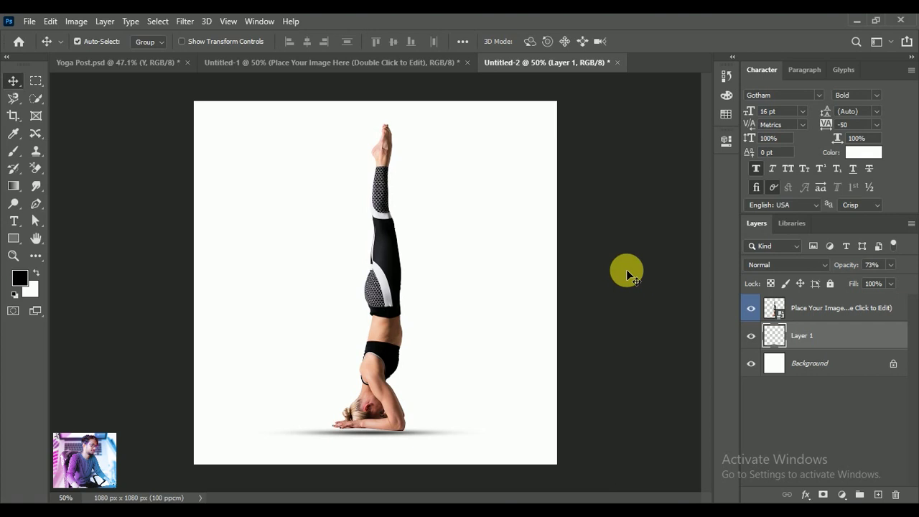
Unlock the Background into a normal layer and add a Gradient Overlay style
{"action": "left_click", "coordinate": [823, 363]}
{"action": "left_click", "coordinate": [894, 363]}
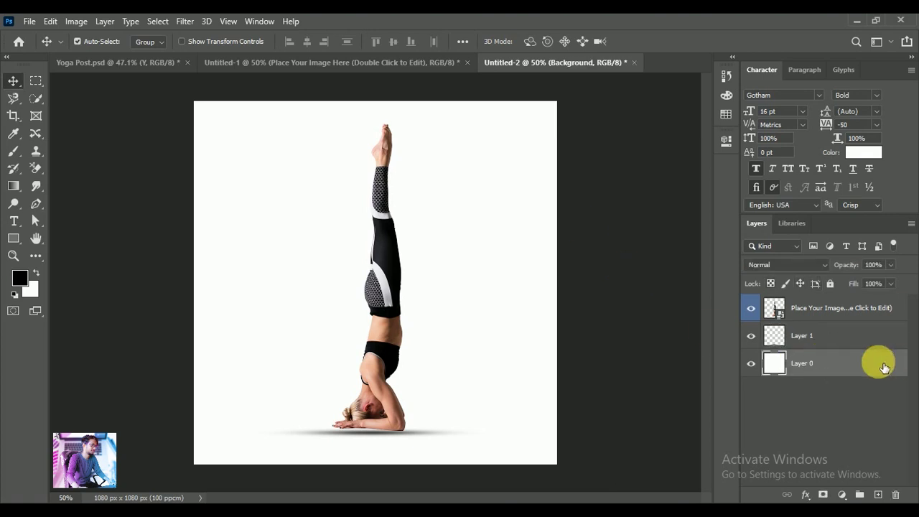
{"action": "left_click", "coordinate": [813, 494]}
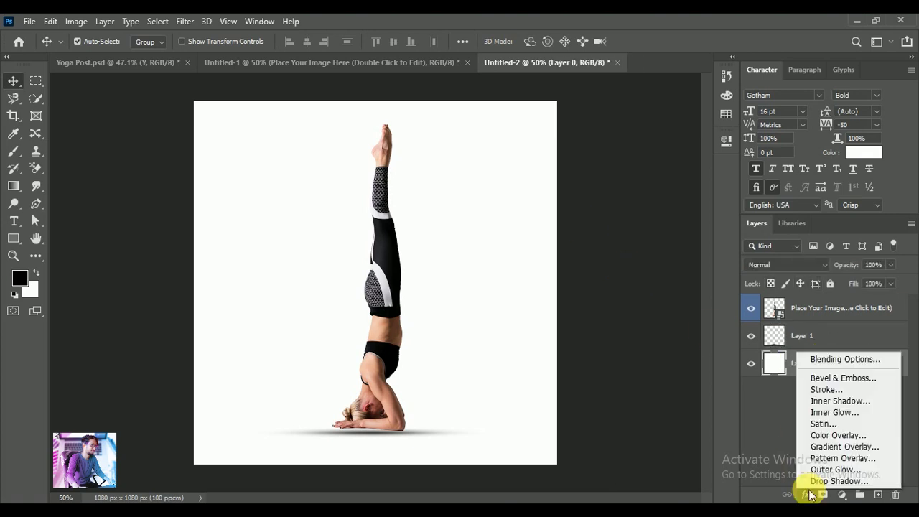
{"action": "left_click", "coordinate": [825, 448]}
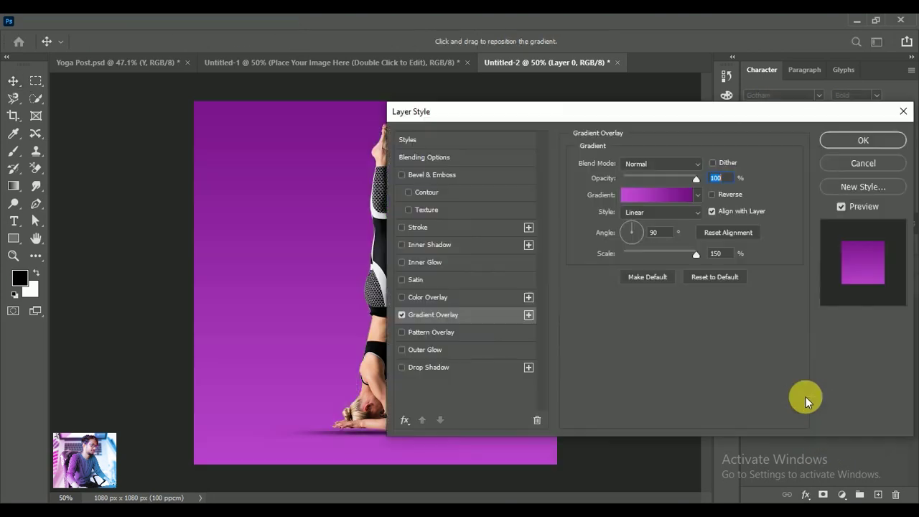
Set the gradient stops to light purple c148d5 and dark purple 720f83
{"action": "left_click", "coordinate": [652, 195]}
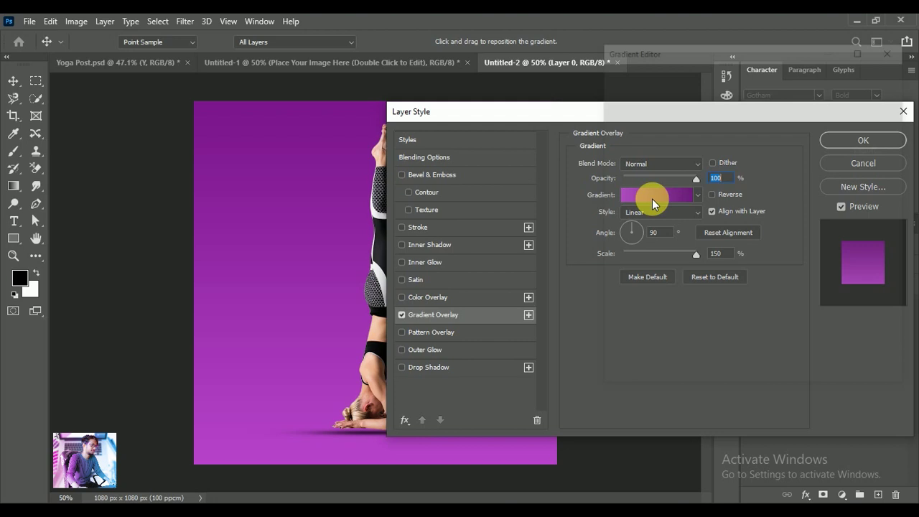
{"action": "left_click", "coordinate": [616, 295]}
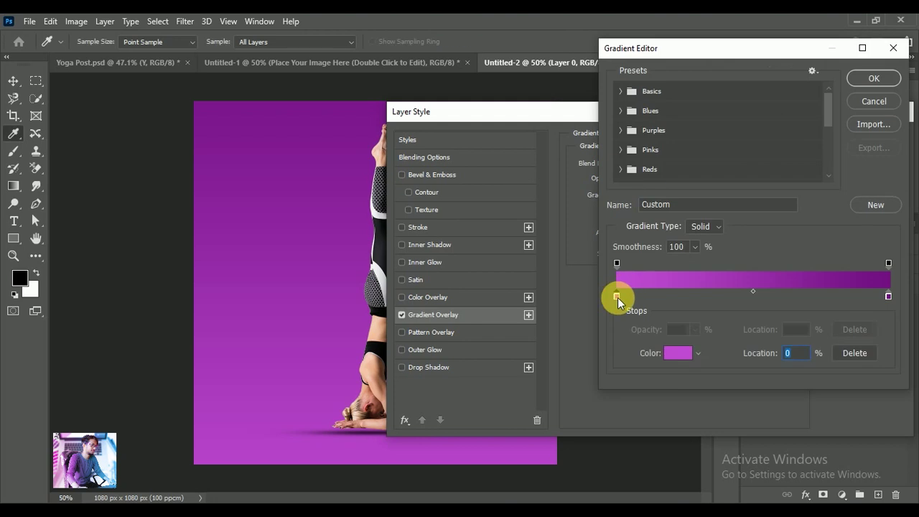
{"action": "left_click", "coordinate": [678, 353]}
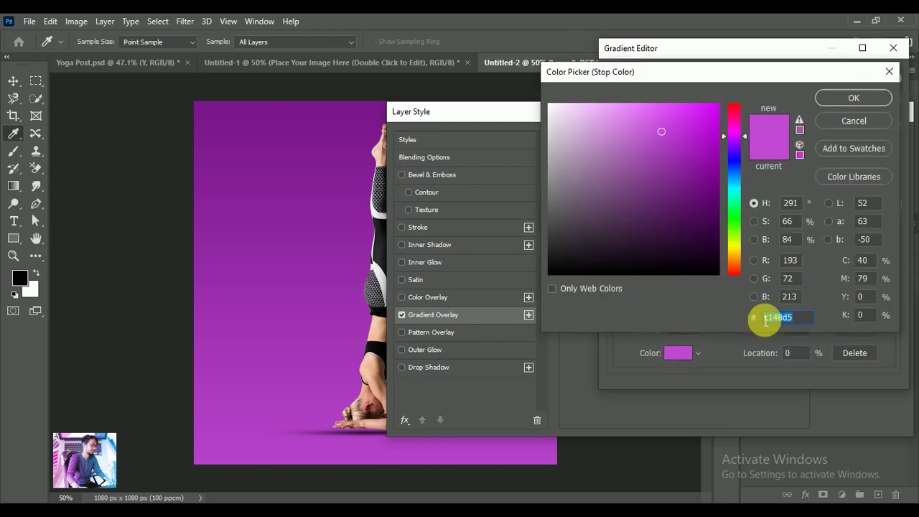
{"action": "left_click", "coordinate": [845, 95]}
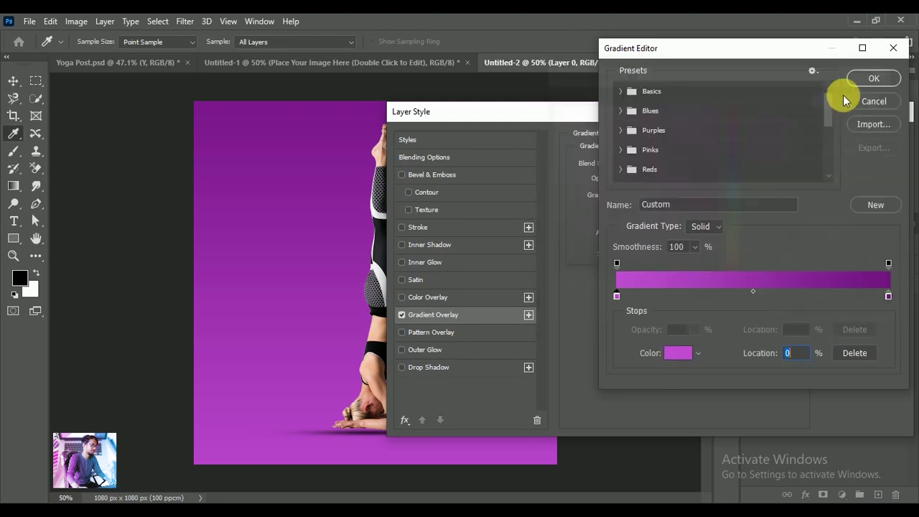
{"action": "left_click", "coordinate": [889, 296]}
{"action": "left_click", "coordinate": [676, 353]}
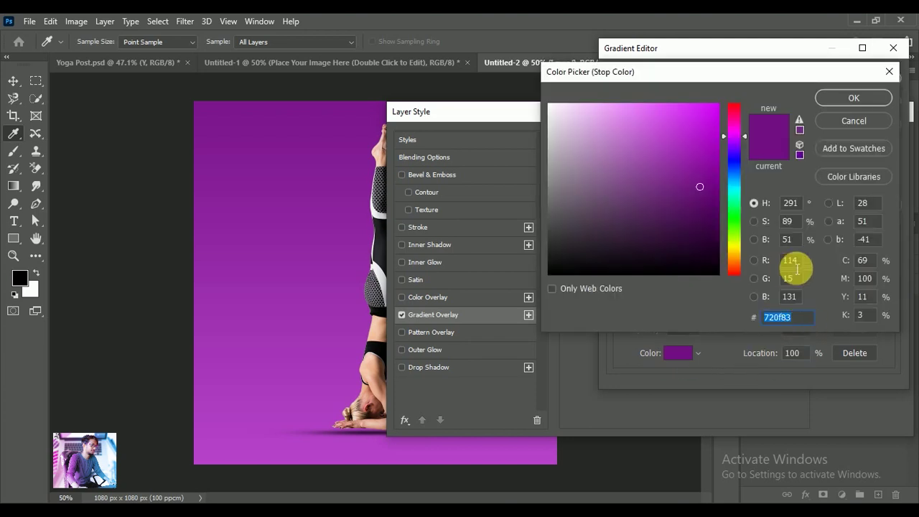
{"action": "left_click", "coordinate": [840, 102]}
{"action": "left_click", "coordinate": [858, 76]}
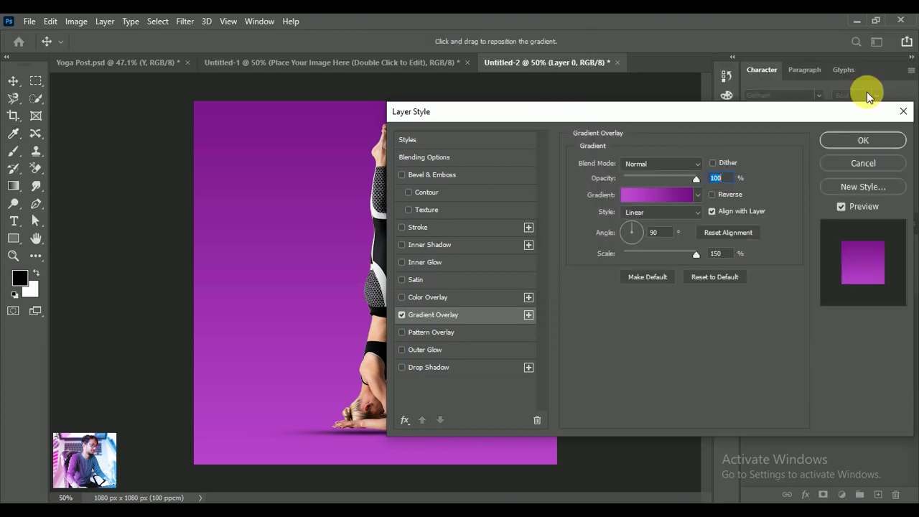
{"action": "left_click_drag", "start_coordinate": [699, 115], "coordinate": [765, 111]}
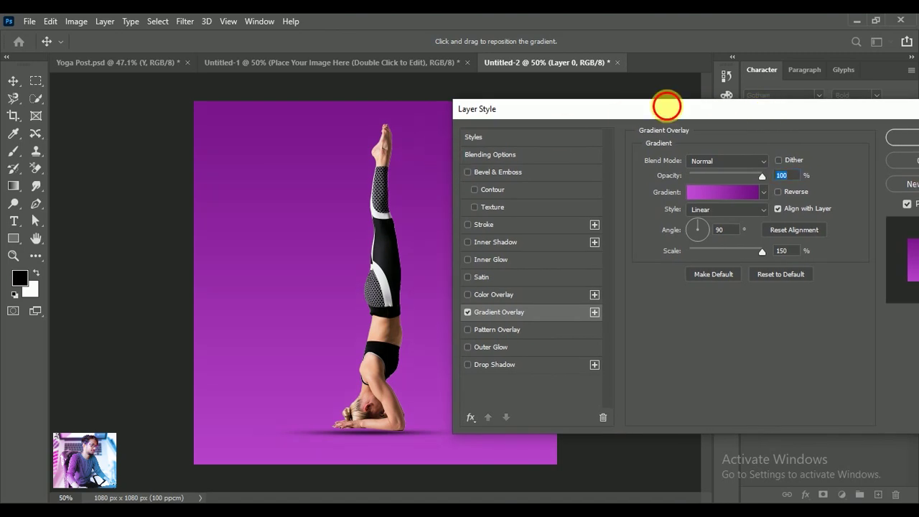
{"action": "left_click_drag", "start_coordinate": [667, 108], "coordinate": [472, 115]}
Apply the gradient overlay and lock the background layer
{"action": "left_click", "coordinate": [703, 150]}
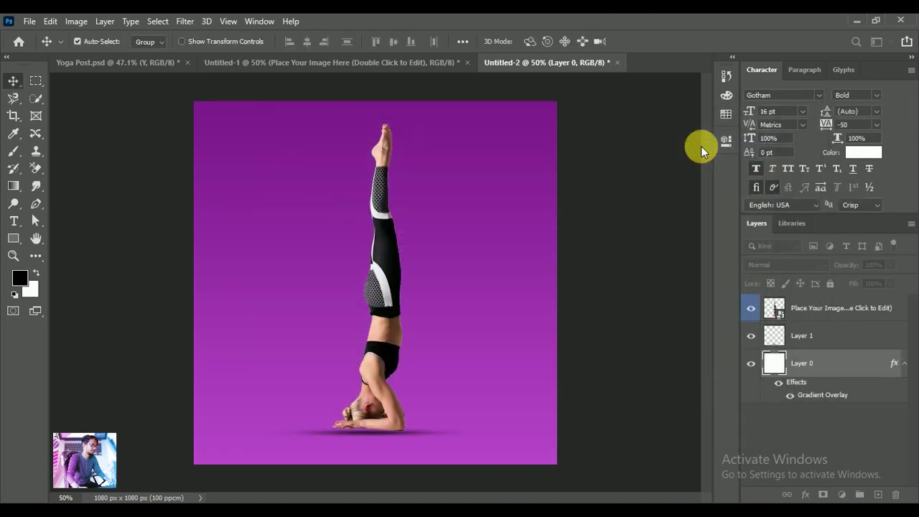
{"action": "left_click", "coordinate": [830, 283]}
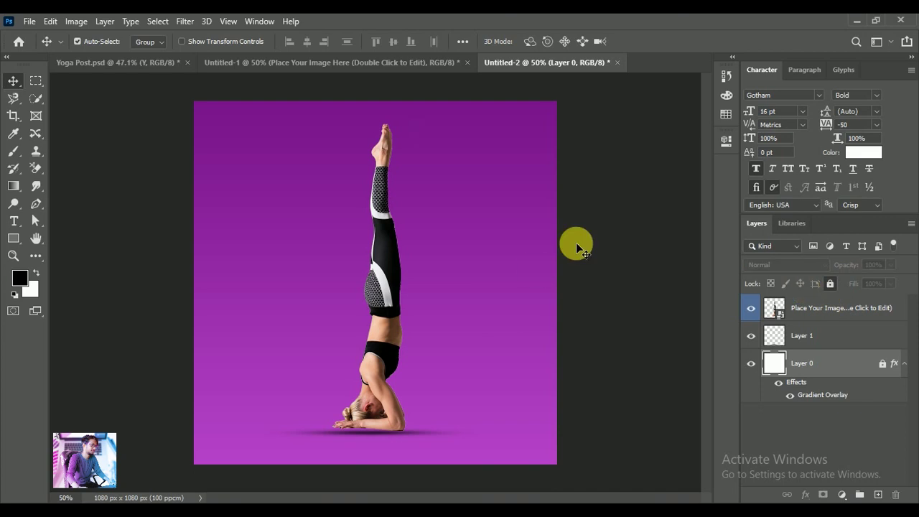
{"action": "left_click", "coordinate": [615, 228]}
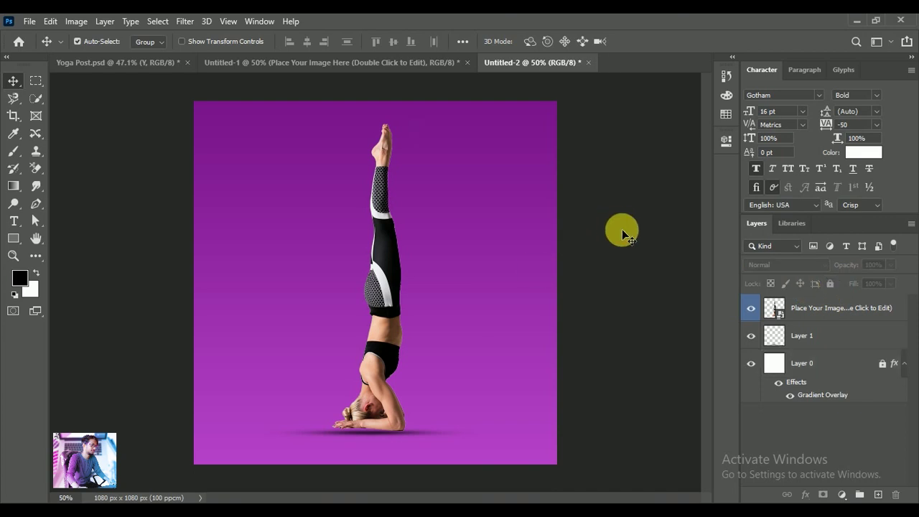
Scale the figure and its shadow together to 95% and shift them slightly right and down
{"action": "left_click_drag", "start_coordinate": [359, 117], "coordinate": [398, 444]}
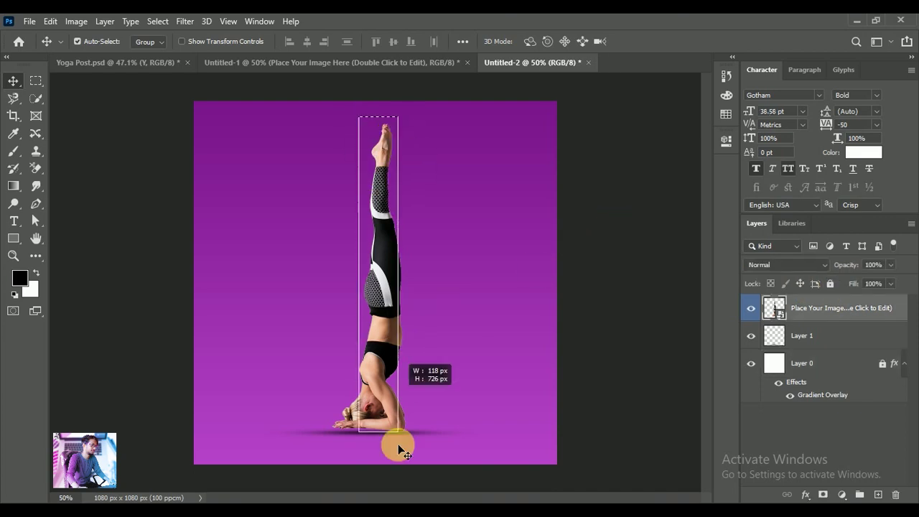
{"action": "key", "text": "ctrl"}
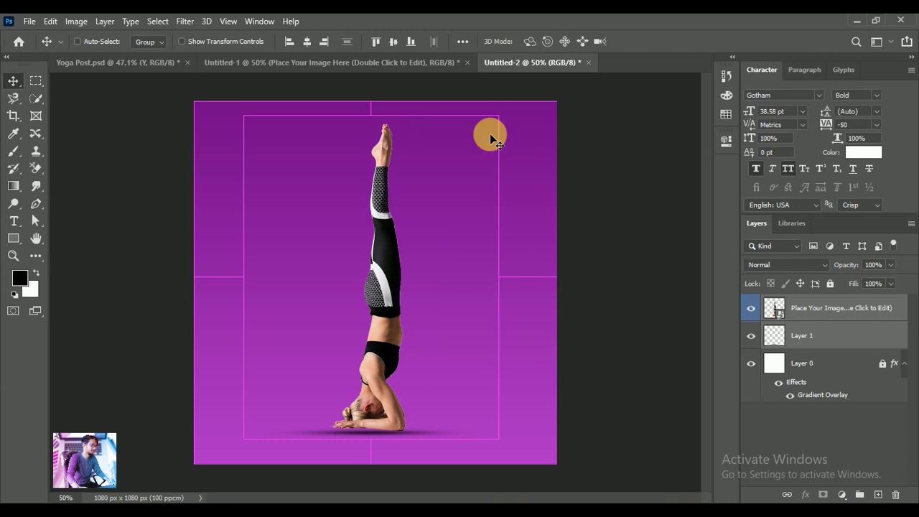
{"action": "key", "text": "ctrl+t"}
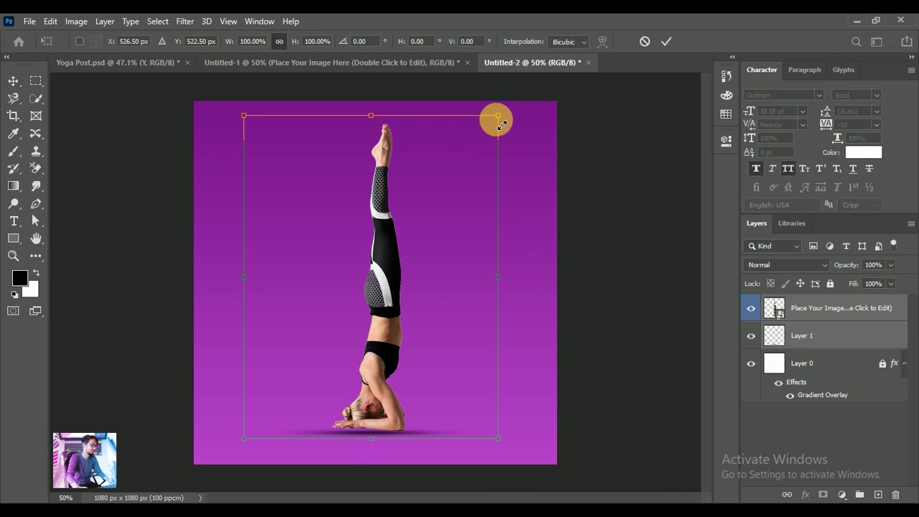
{"action": "left_click_drag", "start_coordinate": [504, 119], "coordinate": [499, 127]}
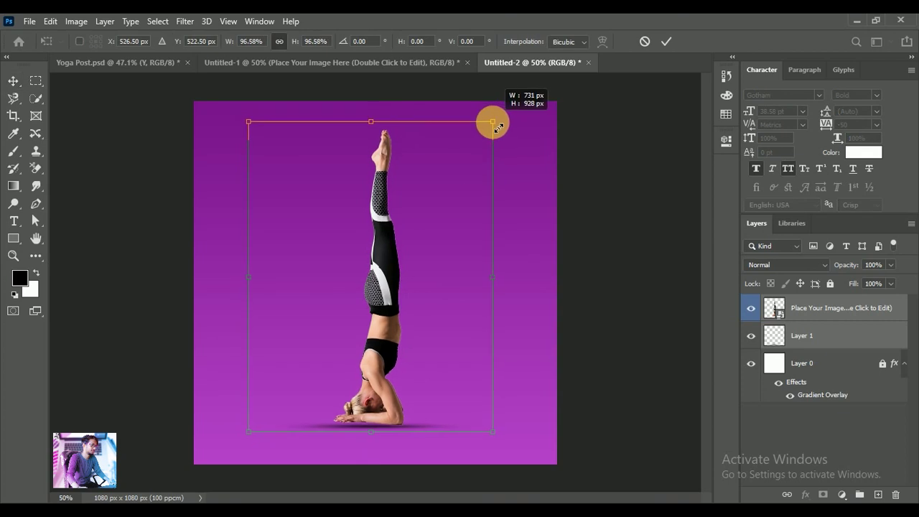
{"action": "left_click", "coordinate": [667, 42]}
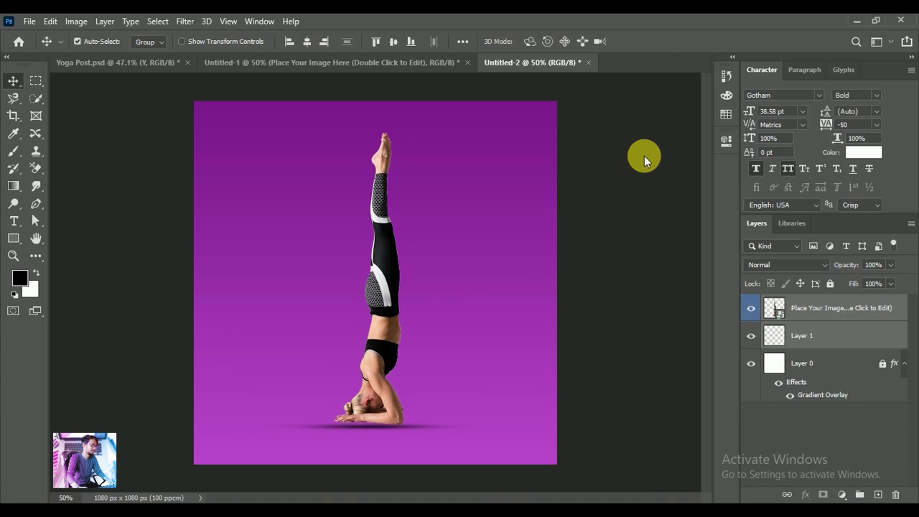
{"action": "left_click_drag", "start_coordinate": [383, 278], "coordinate": [393, 291]}
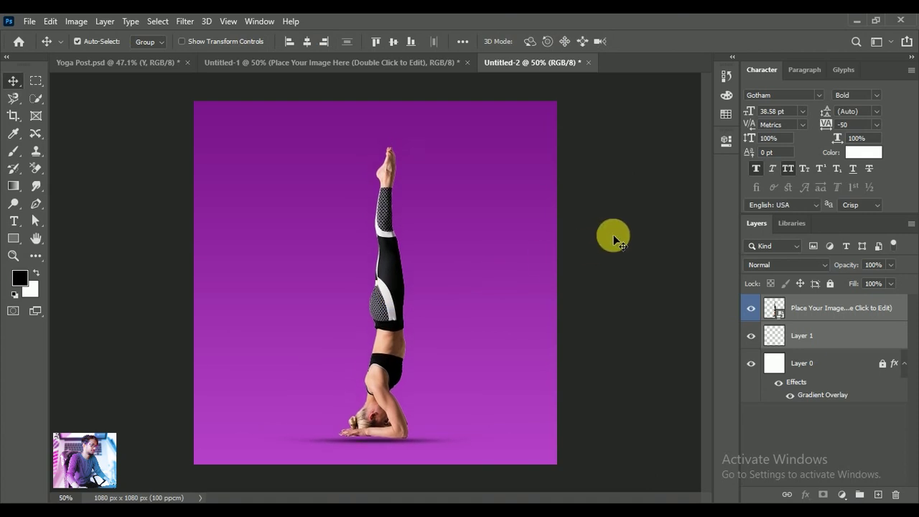
Add a white text layer containing the letter Y above the figure
{"action": "left_click", "coordinate": [14, 221]}
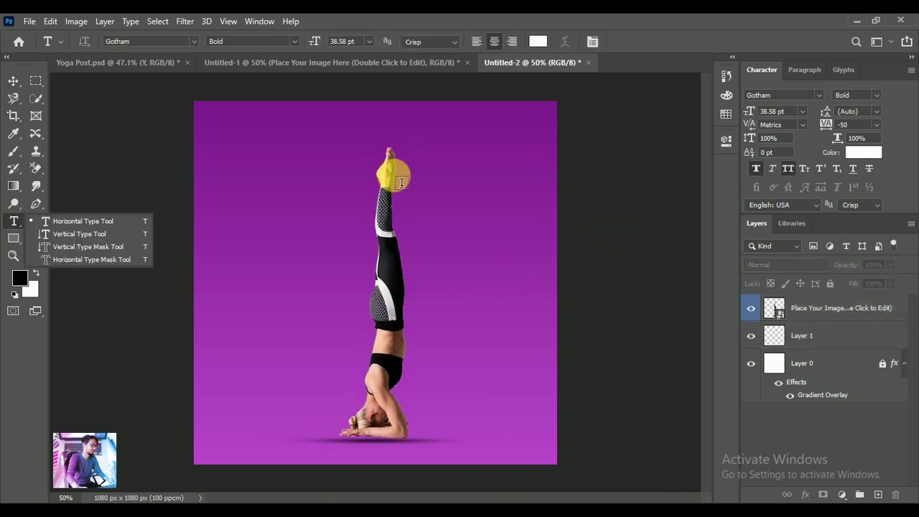
{"action": "left_click", "coordinate": [460, 180]}
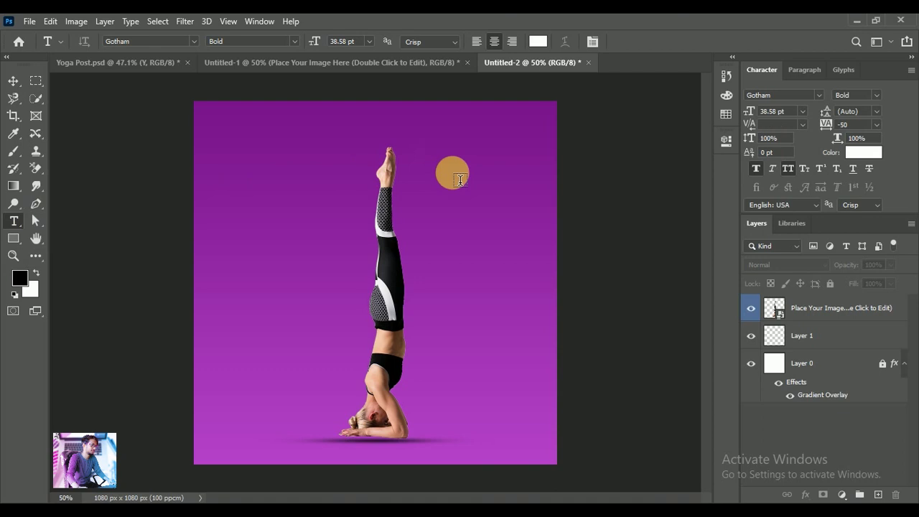
{"action": "left_click", "coordinate": [454, 178]}
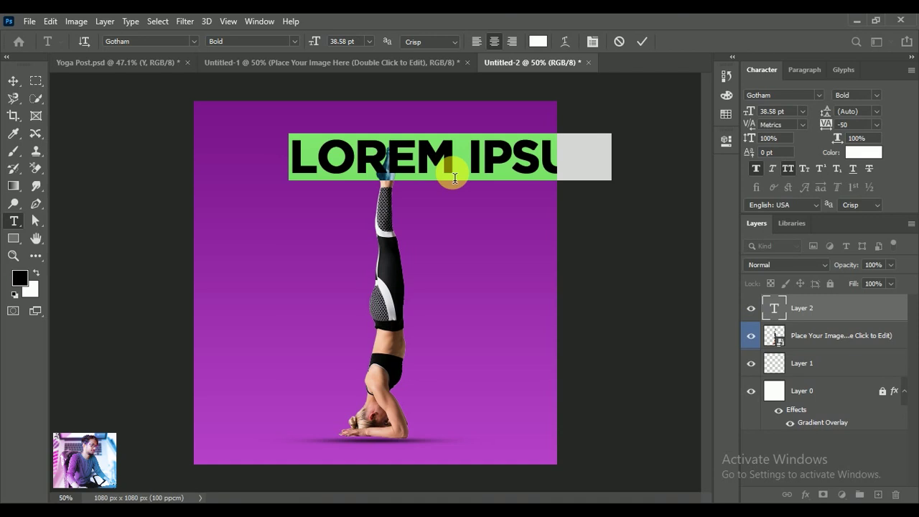
{"action": "left_click", "coordinate": [455, 178]}
{"action": "type", "text": "Y"}
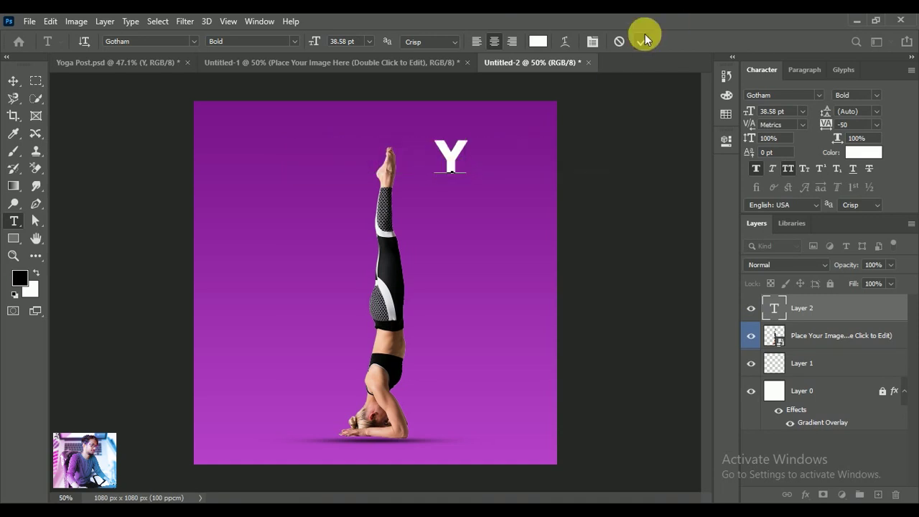
{"action": "left_click", "coordinate": [644, 36]}
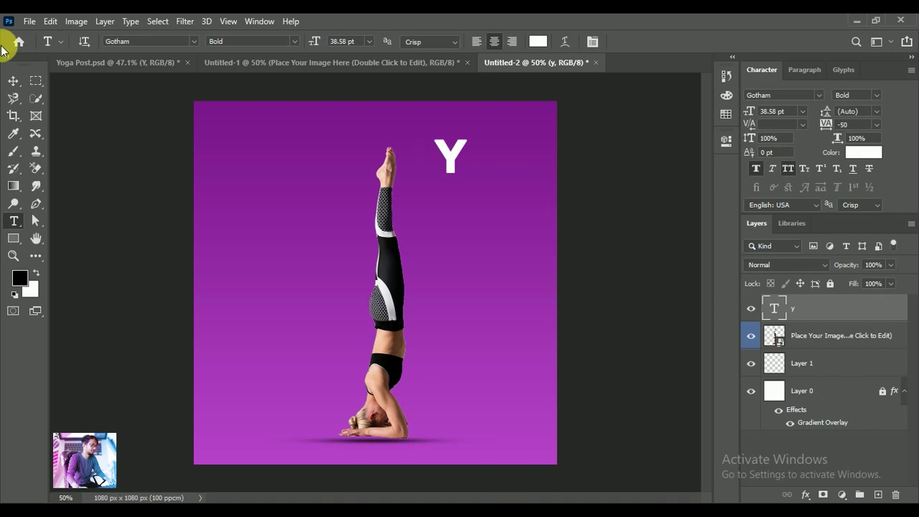
Resize the Y to 50 pt, move it onto the figure's feet, and start enlarging it further
{"action": "left_click", "coordinate": [13, 80]}
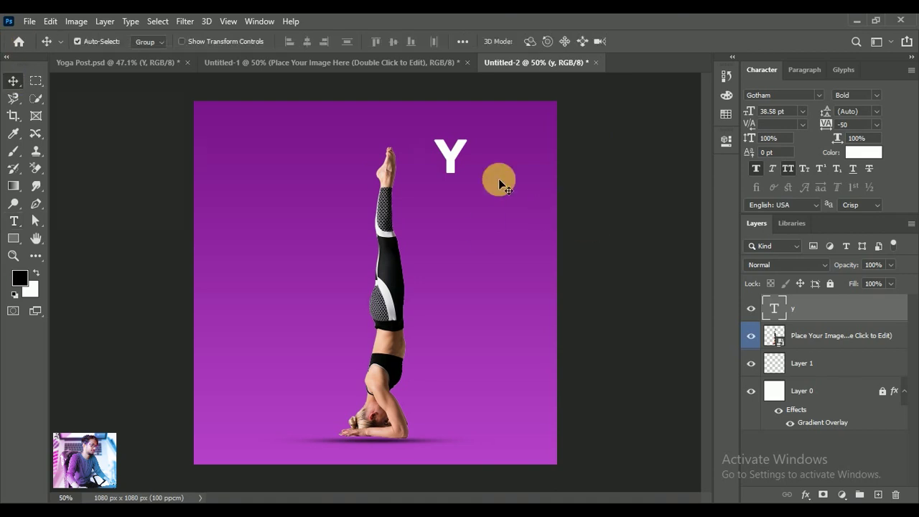
{"action": "left_click_drag", "start_coordinate": [460, 159], "coordinate": [466, 159]}
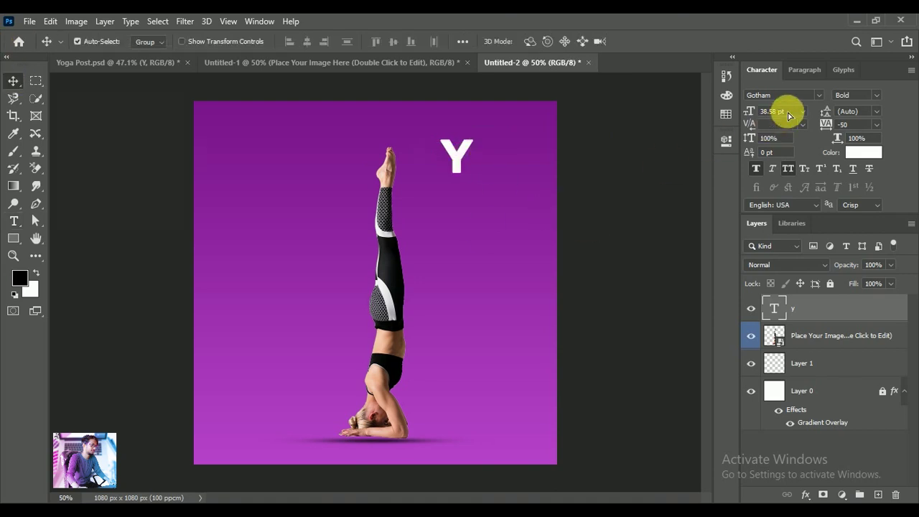
{"action": "left_click", "coordinate": [753, 115]}
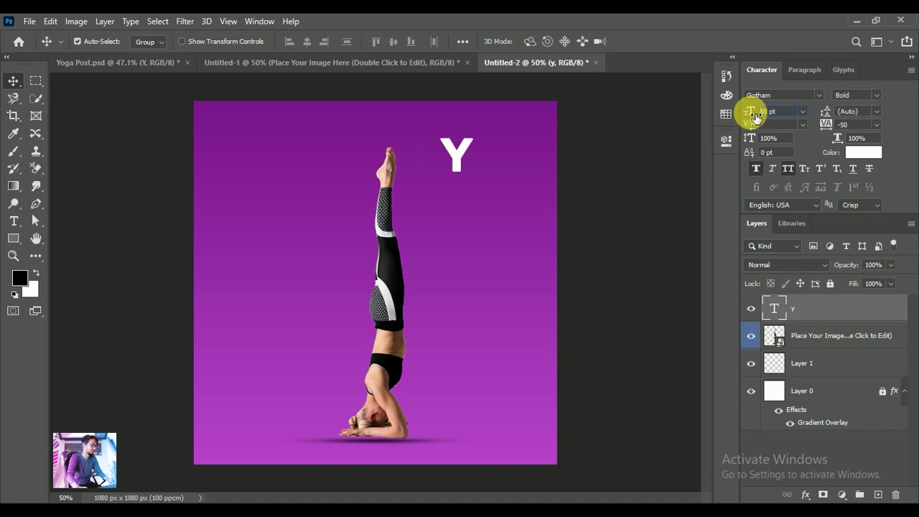
{"action": "type", "text": "50"}
{"action": "key", "text": "Return"}
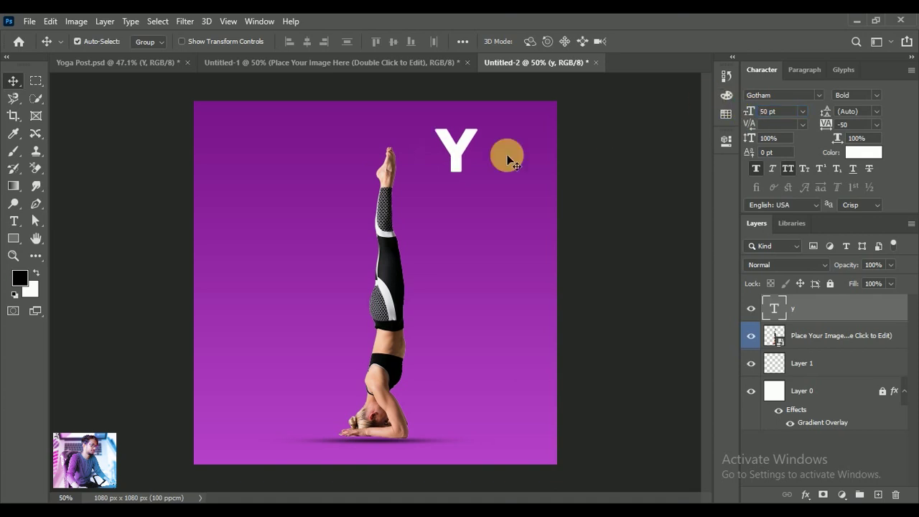
{"action": "mouse_move", "coordinate": [465, 152]}
{"action": "left_mouse_down"}
{"action": "mouse_move", "coordinate": [392, 145]}
{"action": "mouse_move", "coordinate": [403, 141]}
{"action": "left_mouse_up"}
{"action": "left_click", "coordinate": [752, 115]}
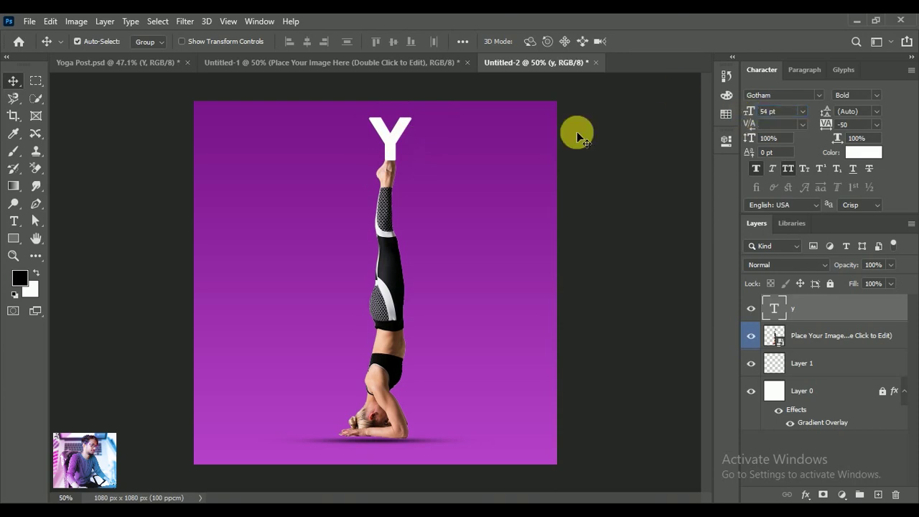
Duplicate the Y below itself and change the copy to O
{"action": "mouse_move", "coordinate": [389, 144]}
{"action": "left_mouse_down"}
{"action": "mouse_move", "coordinate": [460, 176]}
{"action": "mouse_move", "coordinate": [461, 217]}
{"action": "left_mouse_up"}
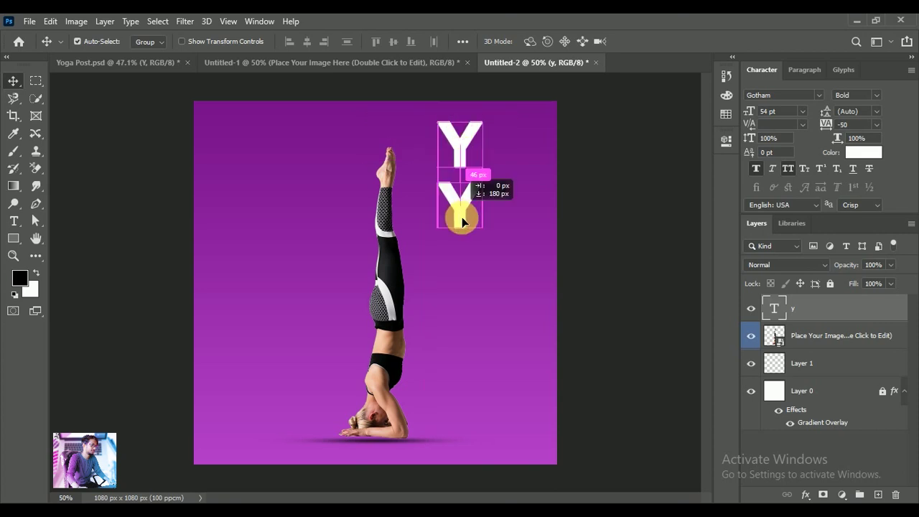
{"action": "key", "text": "t"}
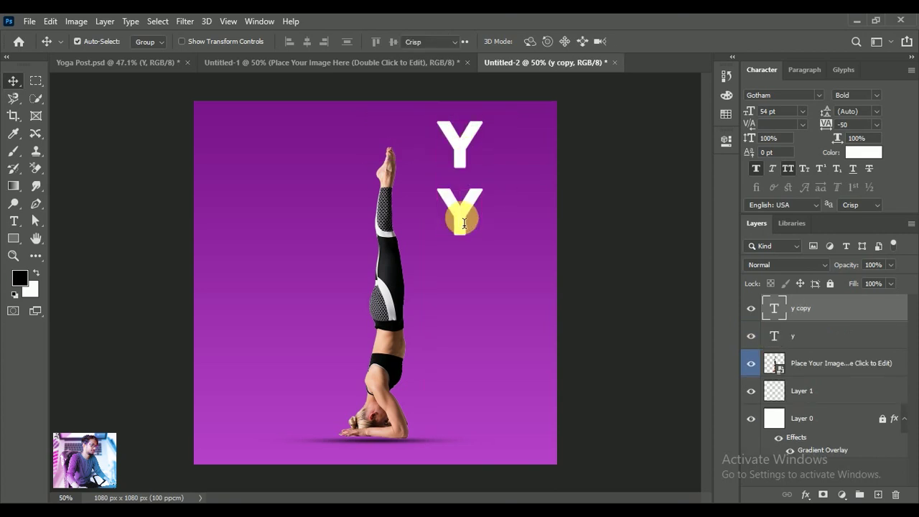
{"action": "double_click", "coordinate": [463, 223]}
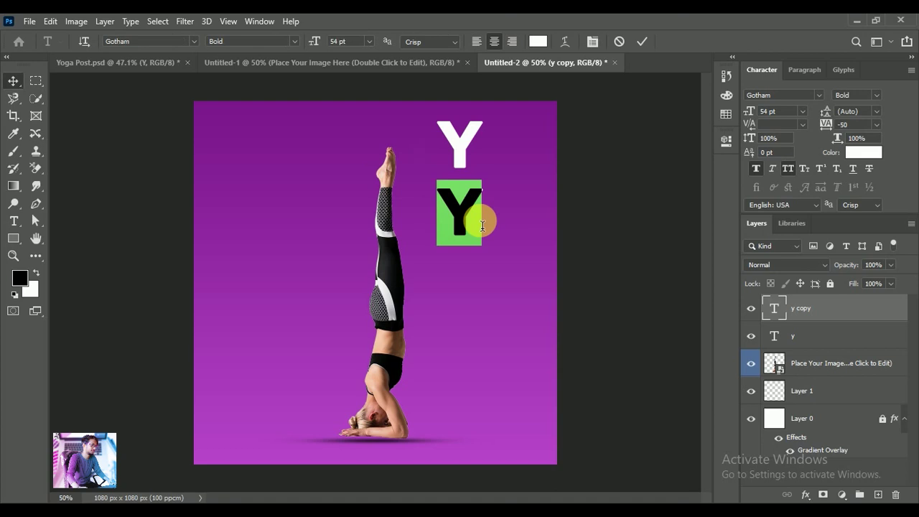
{"action": "left_click", "coordinate": [644, 41]}
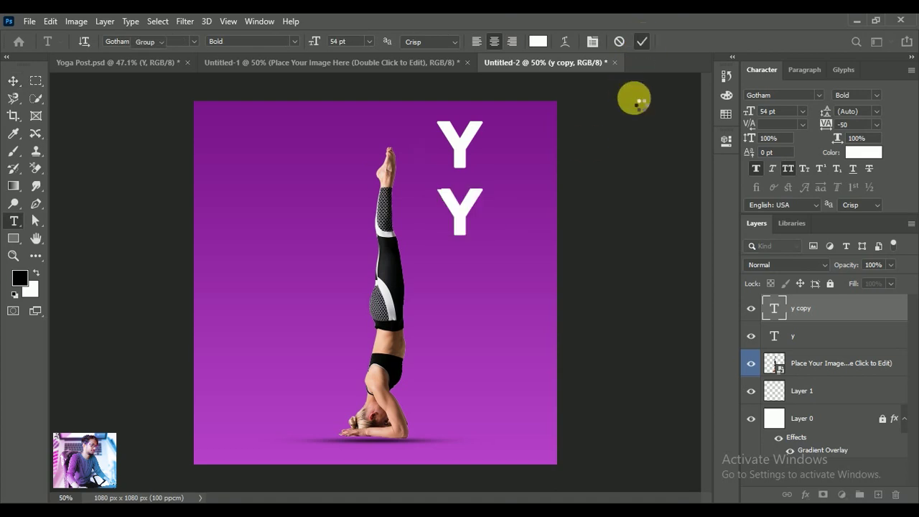
{"action": "key", "text": "Escape"}
{"action": "key", "text": "v"}
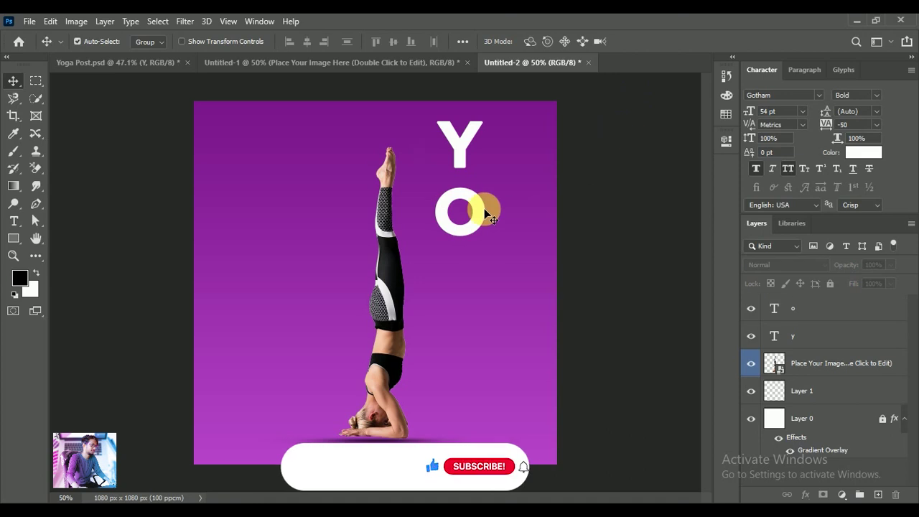
Duplicate the O below itself and change the copy to G
{"action": "left_click_drag", "start_coordinate": [490, 289], "coordinate": [480, 292]}
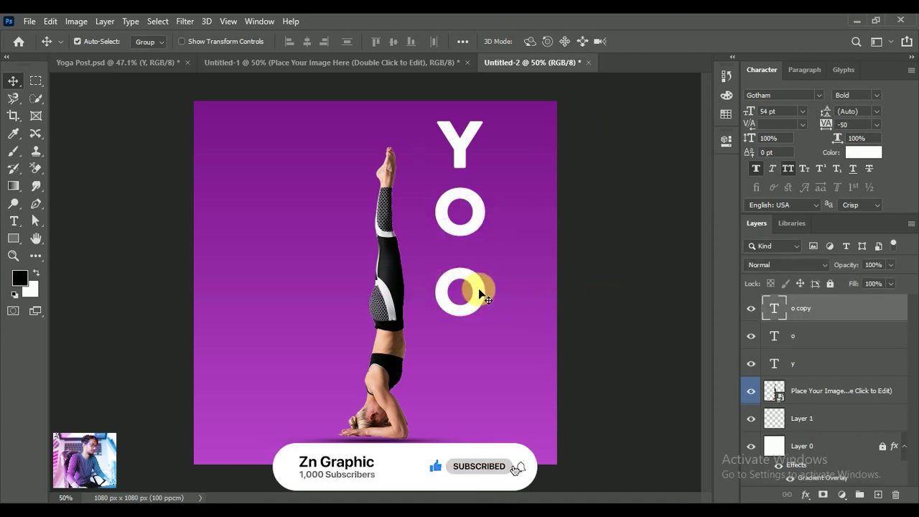
{"action": "double_click", "coordinate": [481, 294]}
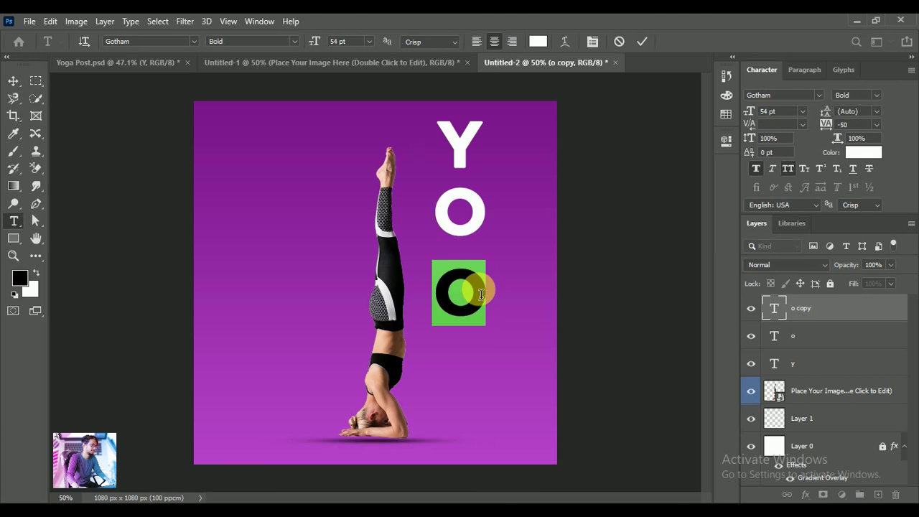
{"action": "type", "text": "G"}
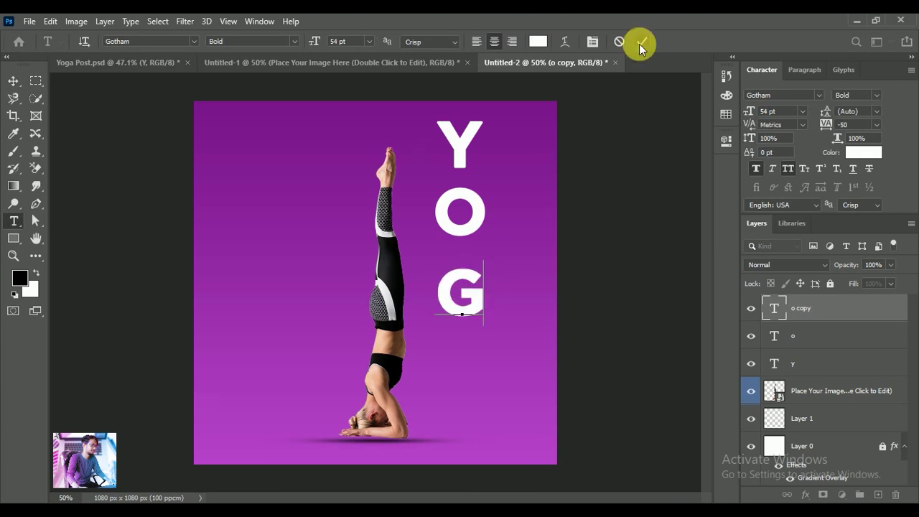
{"action": "left_click", "coordinate": [632, 192]}
{"action": "key", "text": "v"}
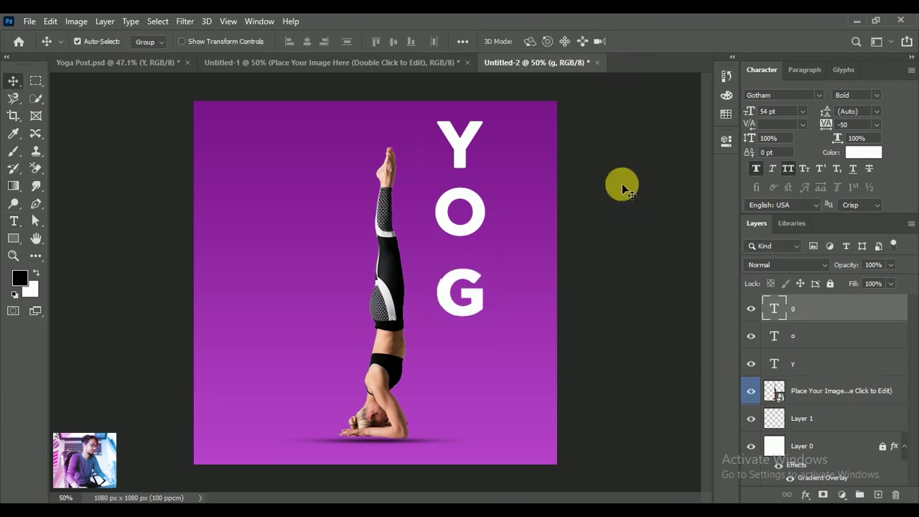
Duplicate the G below itself and change the copy to A
{"action": "left_click_drag", "start_coordinate": [480, 308], "coordinate": [480, 385]}
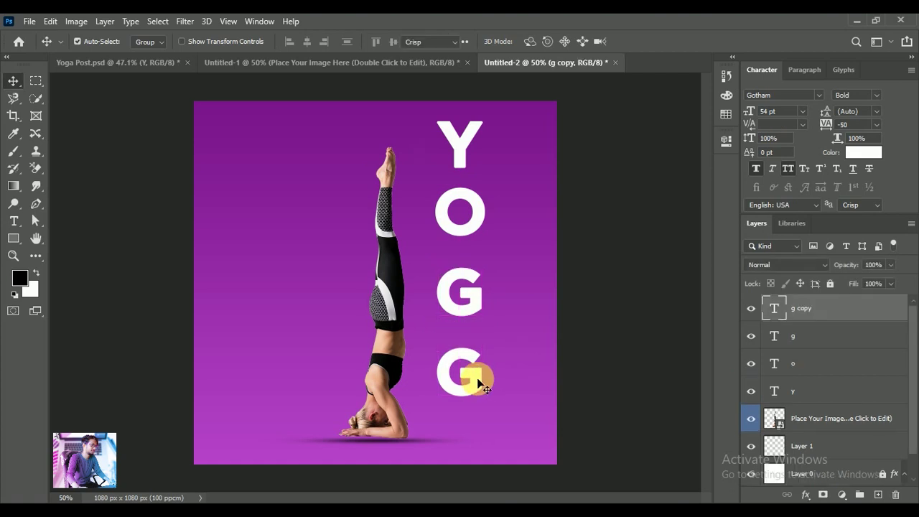
{"action": "double_click", "coordinate": [480, 384]}
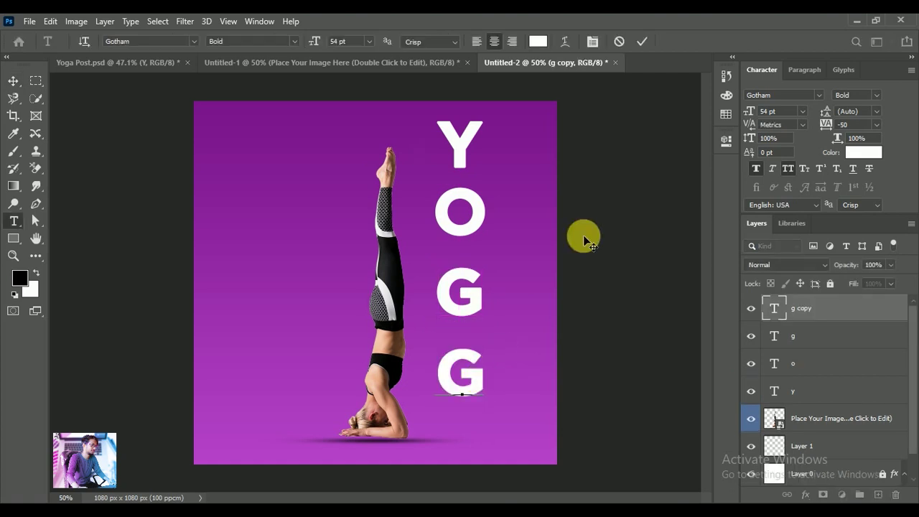
{"action": "type", "text": "A"}
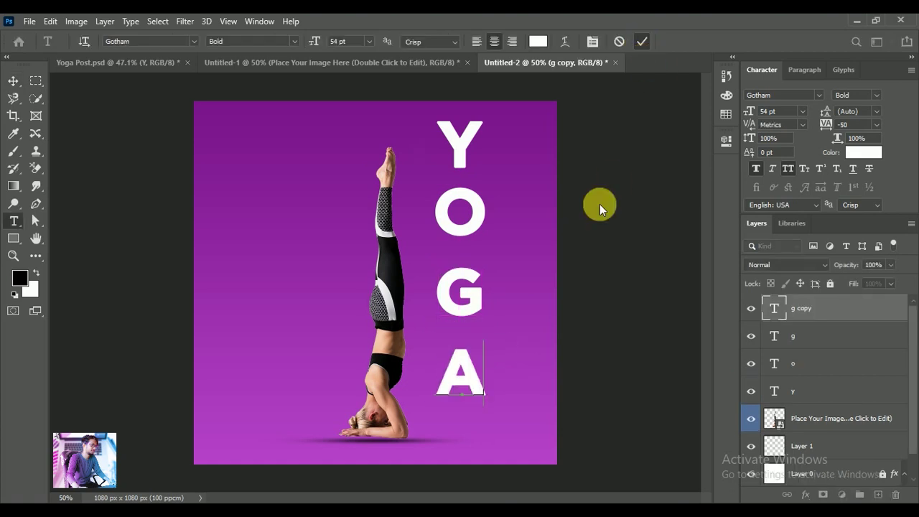
{"action": "key", "text": "ctrl+Return"}
Marquee-select all four YOGA letters and move the column left over the figure's legs
{"action": "key", "text": "v"}
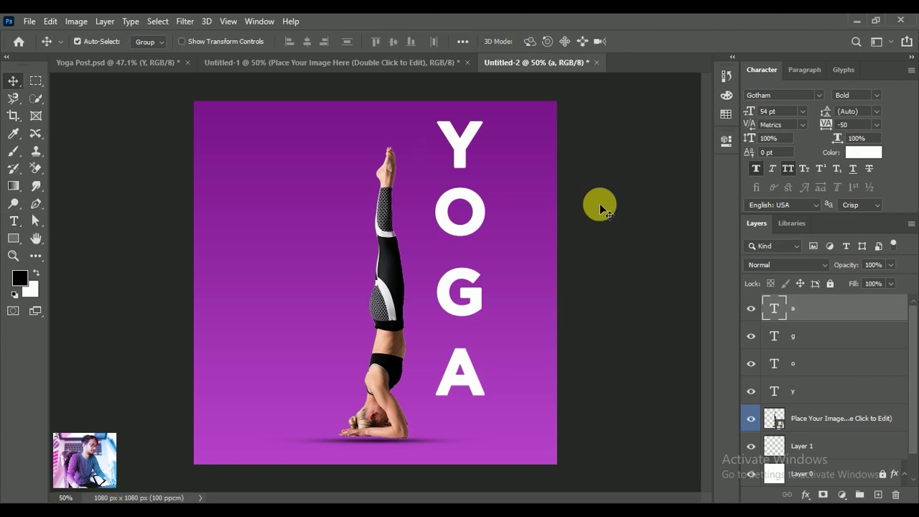
{"action": "left_click_drag", "start_coordinate": [522, 143], "coordinate": [472, 380]}
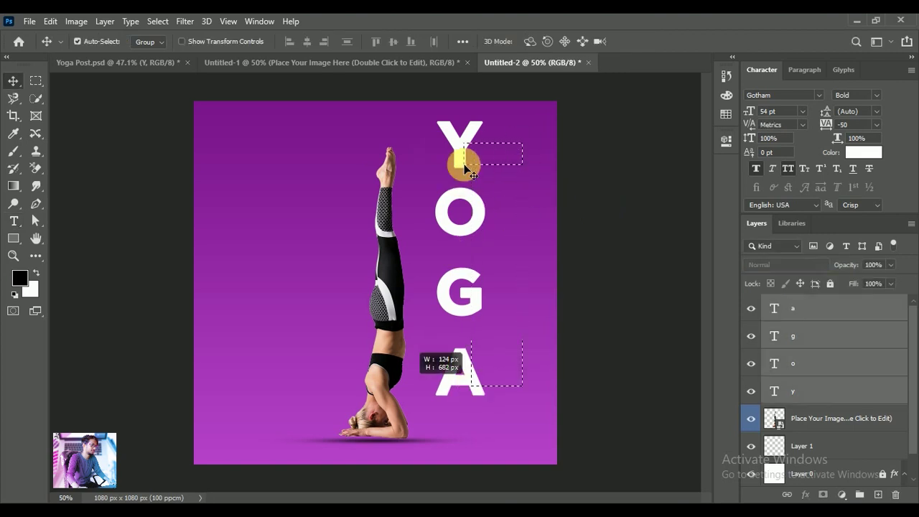
{"action": "left_click_drag", "start_coordinate": [462, 154], "coordinate": [416, 164]}
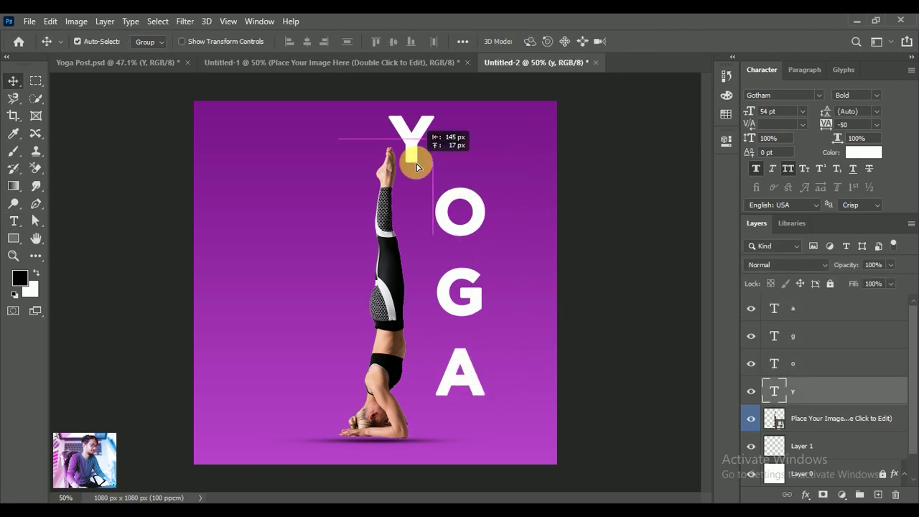
{"action": "key", "text": "ctrl+z"}
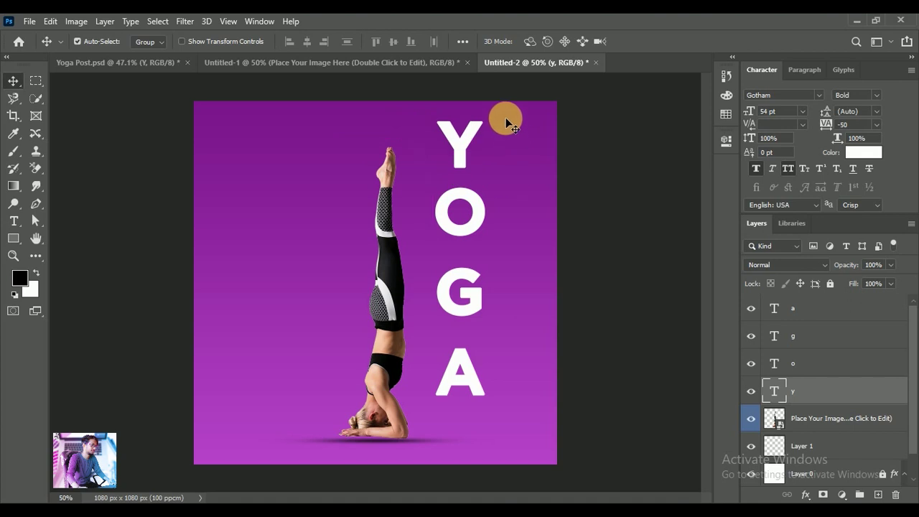
{"action": "mouse_move", "coordinate": [505, 117]}
{"action": "left_mouse_down"}
{"action": "mouse_move", "coordinate": [460, 349]}
{"action": "mouse_move", "coordinate": [456, 324]}
{"action": "left_mouse_up"}
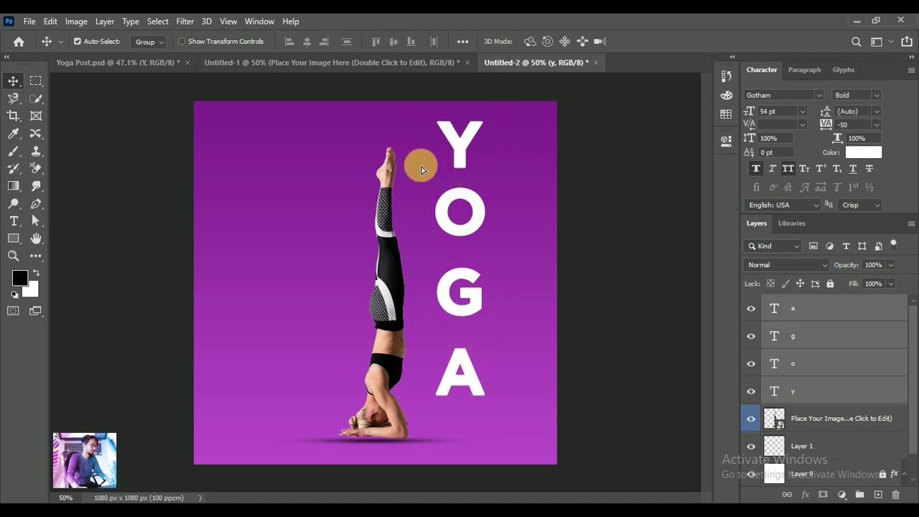
{"action": "left_click_drag", "start_coordinate": [422, 169], "coordinate": [387, 159]}
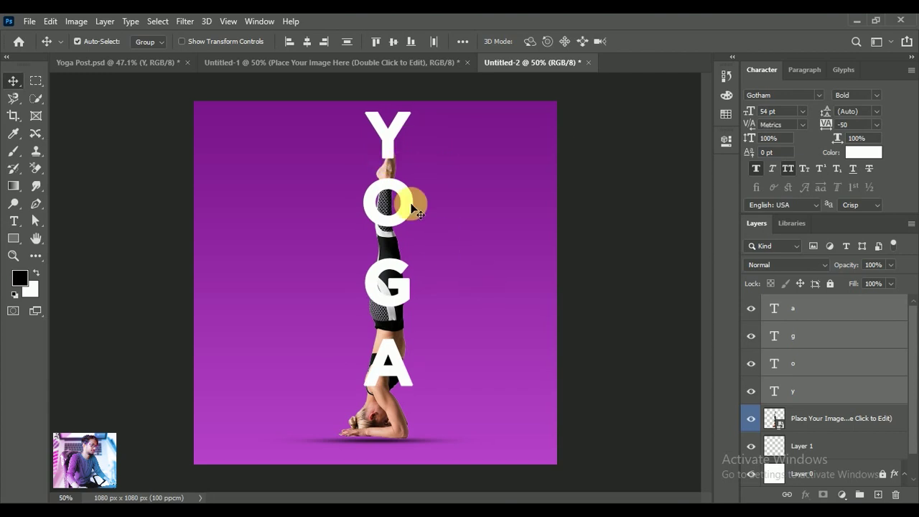
Pick the Y, O, G and A letters on the canvas one by one
{"action": "left_click", "coordinate": [410, 208]}
{"action": "left_click", "coordinate": [403, 169]}
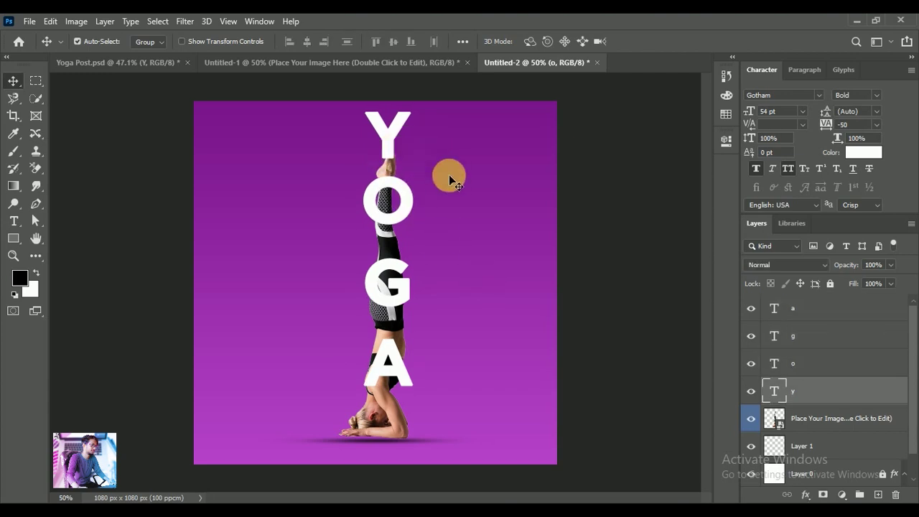
{"action": "left_click", "coordinate": [405, 272]}
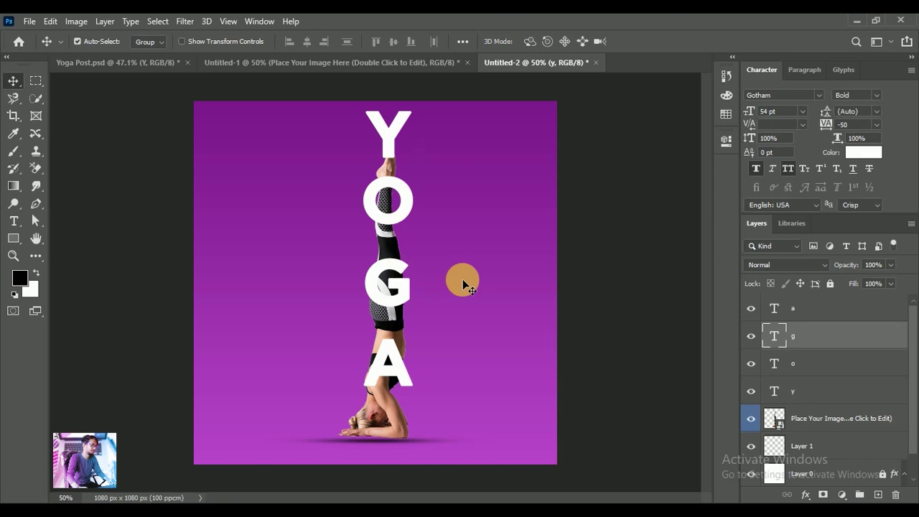
{"action": "left_click", "coordinate": [397, 353]}
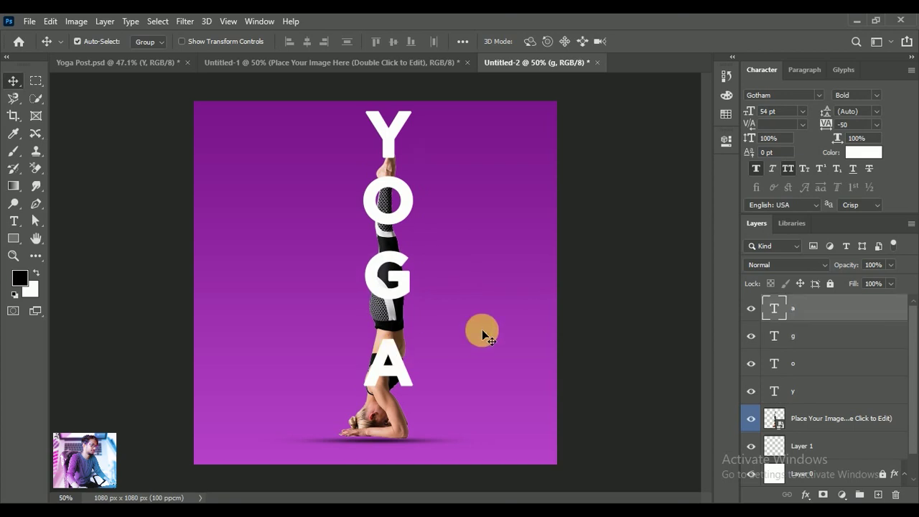
{"action": "left_click", "coordinate": [408, 280]}
{"action": "left_click", "coordinate": [423, 348]}
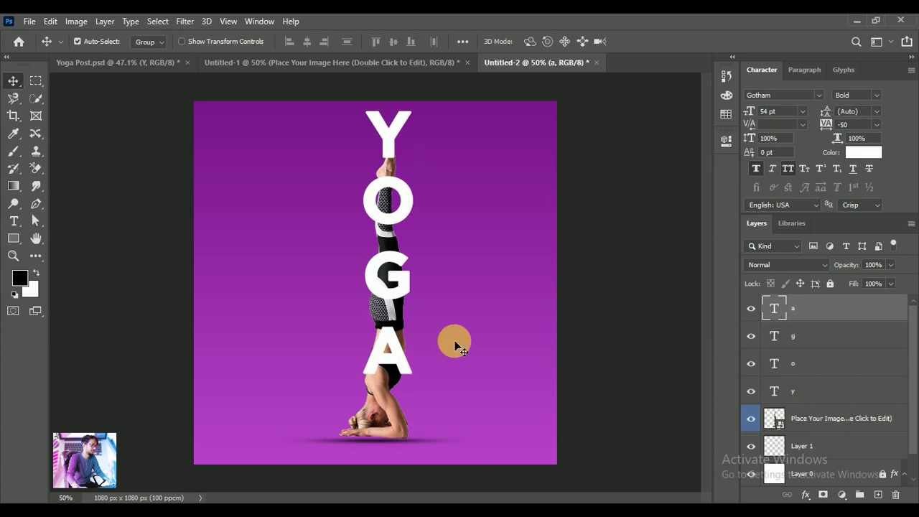
{"action": "left_click", "coordinate": [421, 228]}
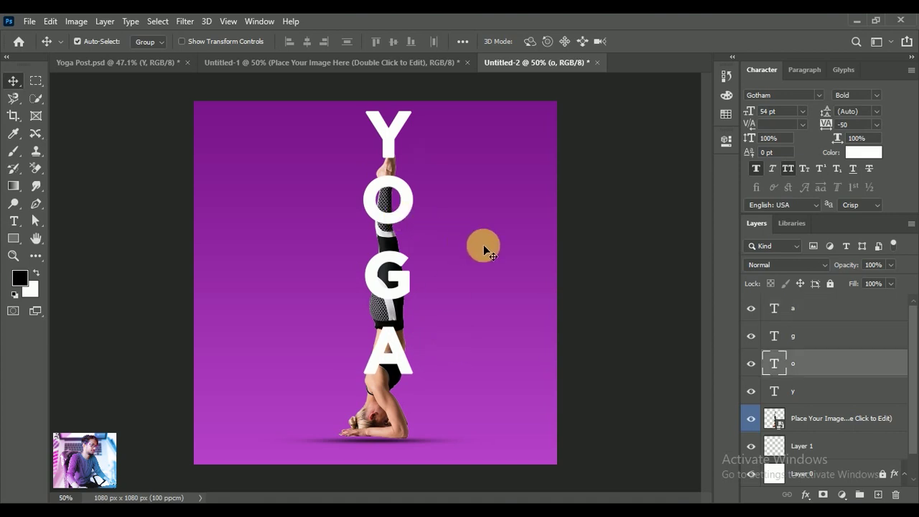
Select all four letter layers, align their horizontal centres and distribute them vertically
{"action": "key", "text": "ctrl"}
{"action": "left_click", "coordinate": [839, 395], "text": "ctrl"}
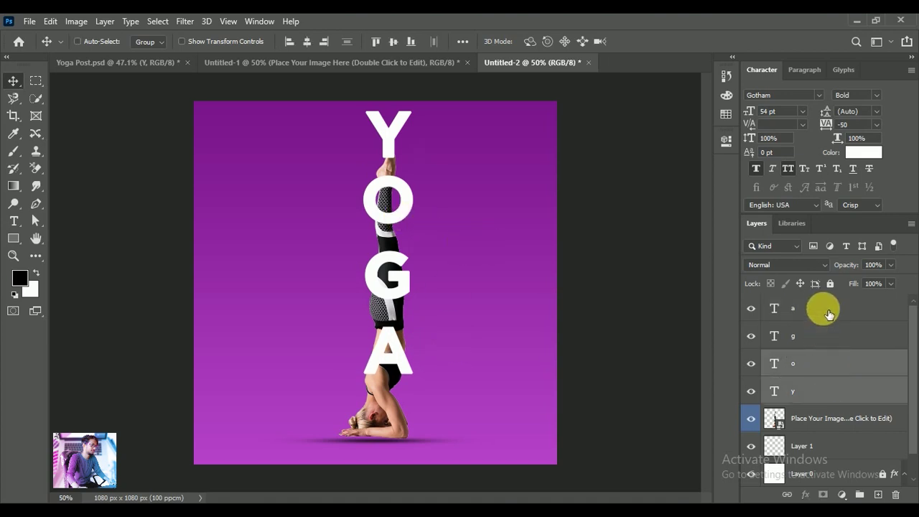
{"action": "left_click", "coordinate": [826, 329], "text": "ctrl"}
{"action": "left_click", "coordinate": [827, 314], "text": "ctrl"}
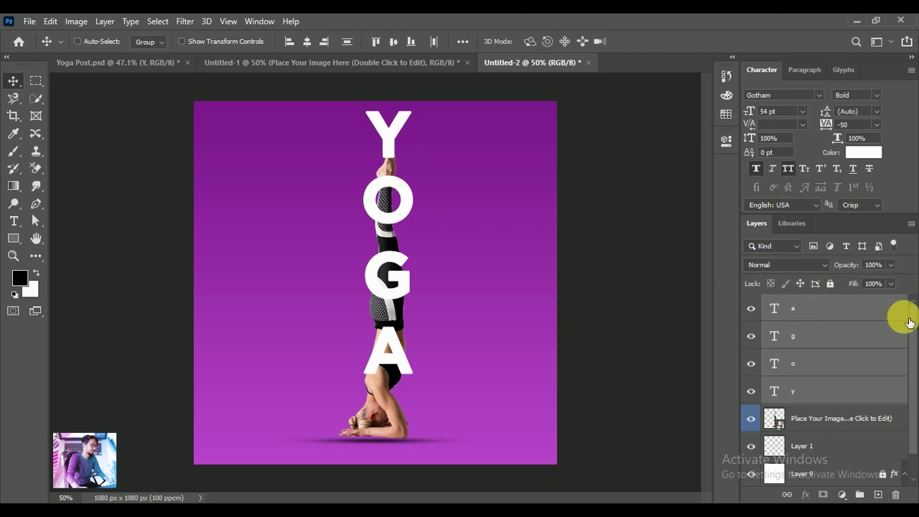
{"action": "left_click", "coordinate": [310, 44]}
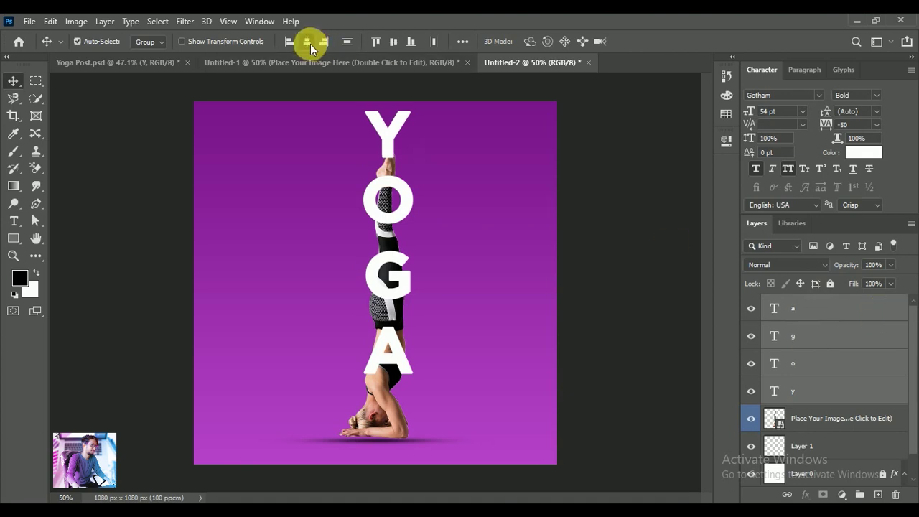
{"action": "left_click", "coordinate": [347, 45]}
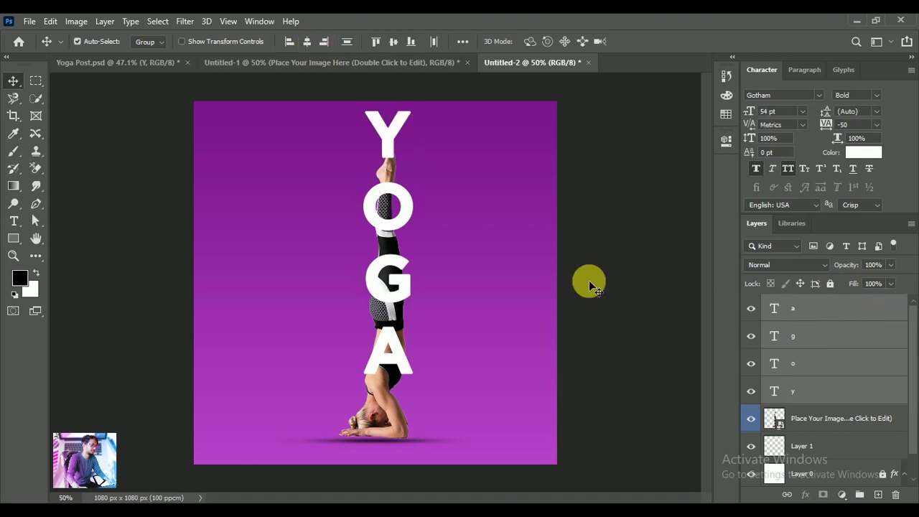
{"action": "left_click", "coordinate": [410, 227]}
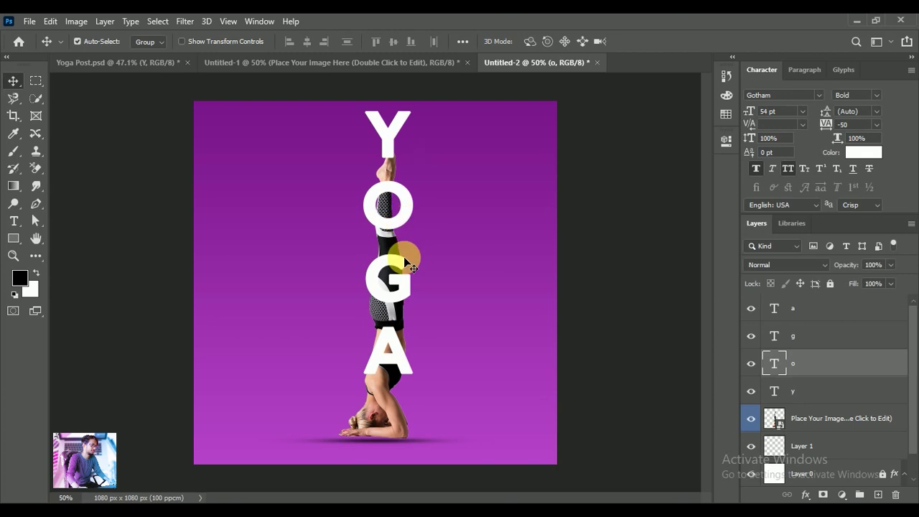
Move the Y text layer below the Place Your Image layer so the figure's feet overlap it
{"action": "left_click", "coordinate": [404, 258]}
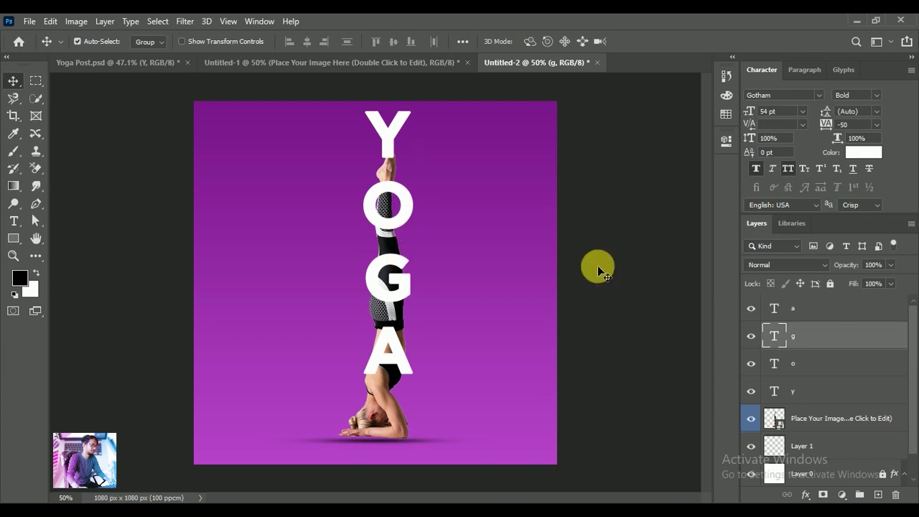
{"action": "left_click", "coordinate": [383, 124]}
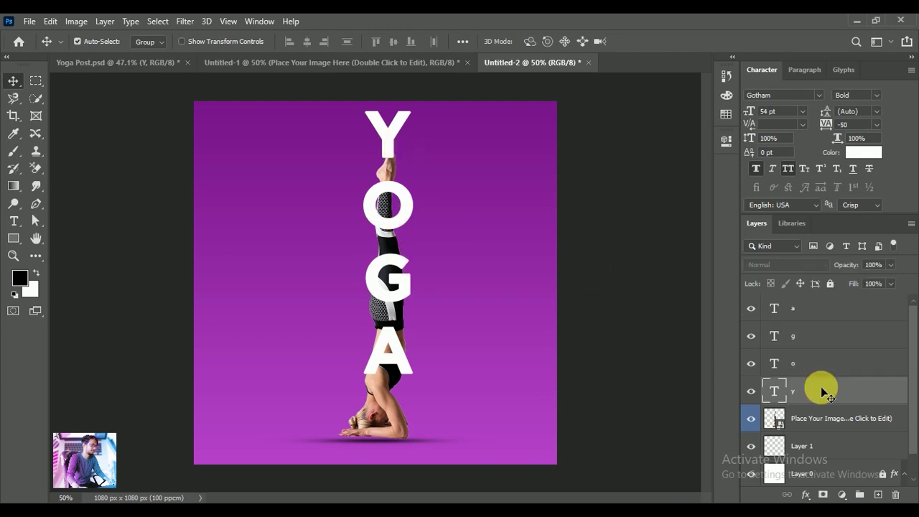
{"action": "mouse_move", "coordinate": [828, 432]}
{"action": "left_mouse_down"}
{"action": "mouse_move", "coordinate": [831, 442]}
{"action": "mouse_move", "coordinate": [821, 431]}
{"action": "left_mouse_up"}
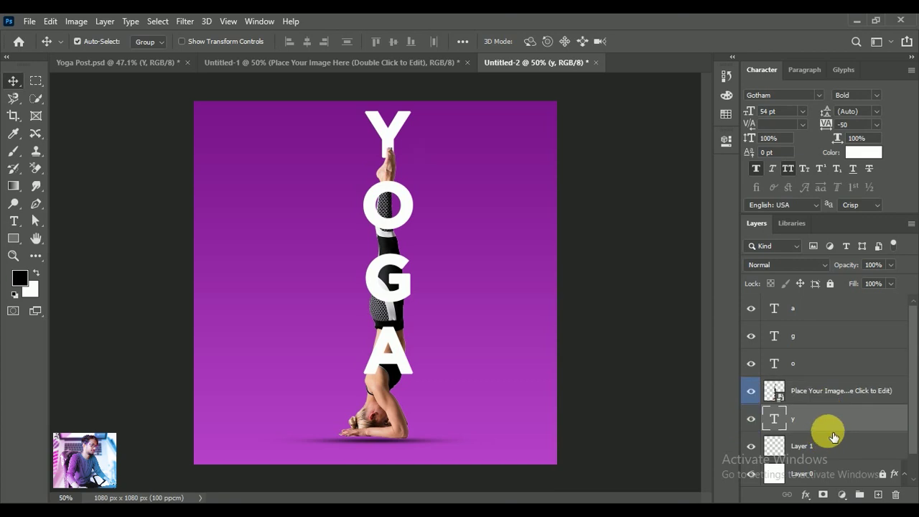
{"action": "left_click", "coordinate": [624, 308]}
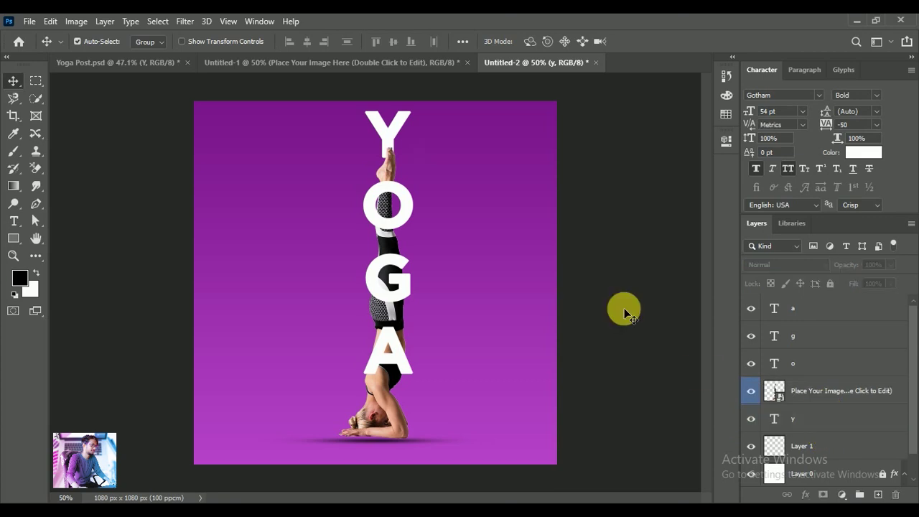
{"action": "left_click", "coordinate": [393, 262]}
Mask the O letter and load the figure's outline as a selection for painting its mask
{"action": "left_click", "coordinate": [805, 363]}
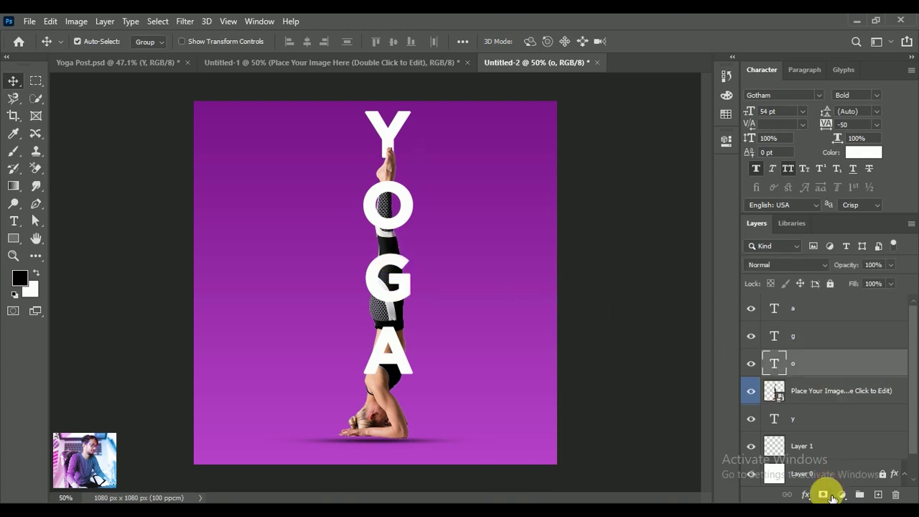
{"action": "left_click", "coordinate": [825, 494]}
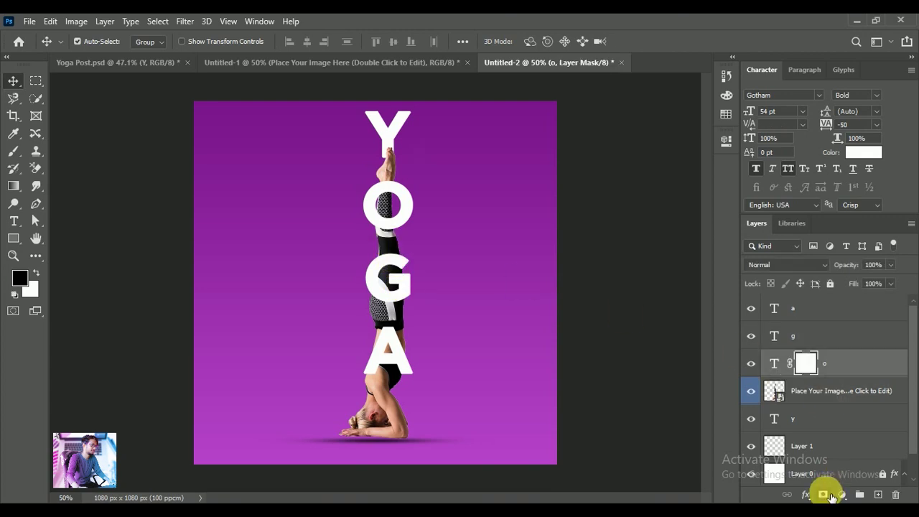
{"action": "left_click", "coordinate": [785, 401], "text": "ctrl"}
{"action": "right_click", "coordinate": [799, 395]}
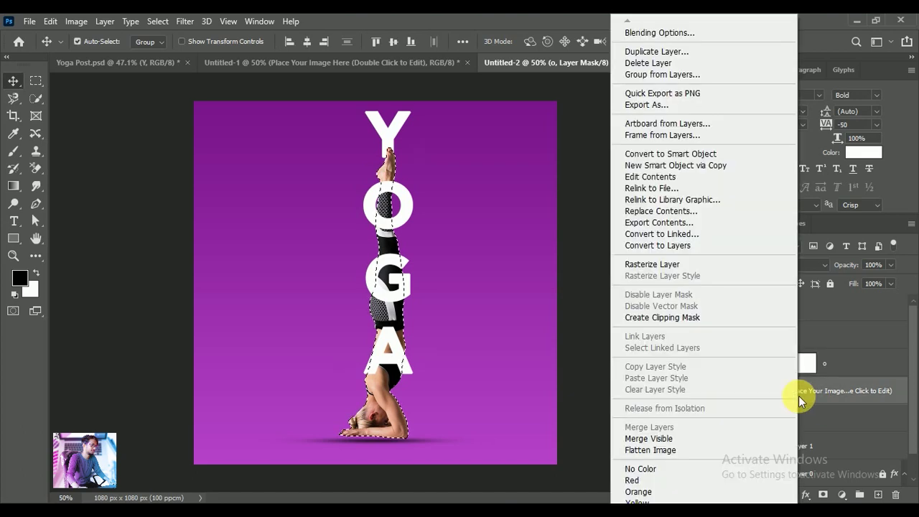
{"action": "left_click", "coordinate": [823, 408]}
{"action": "left_click", "coordinate": [806, 363]}
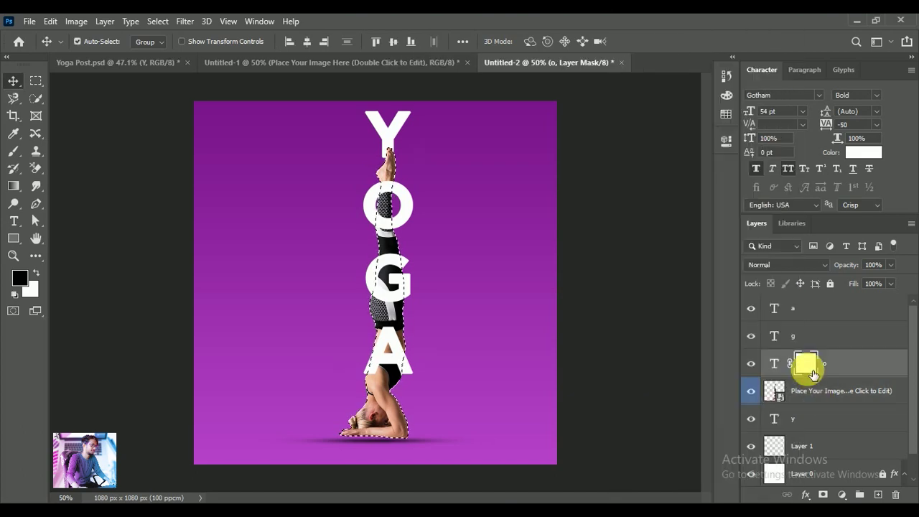
{"action": "left_click", "coordinate": [13, 152]}
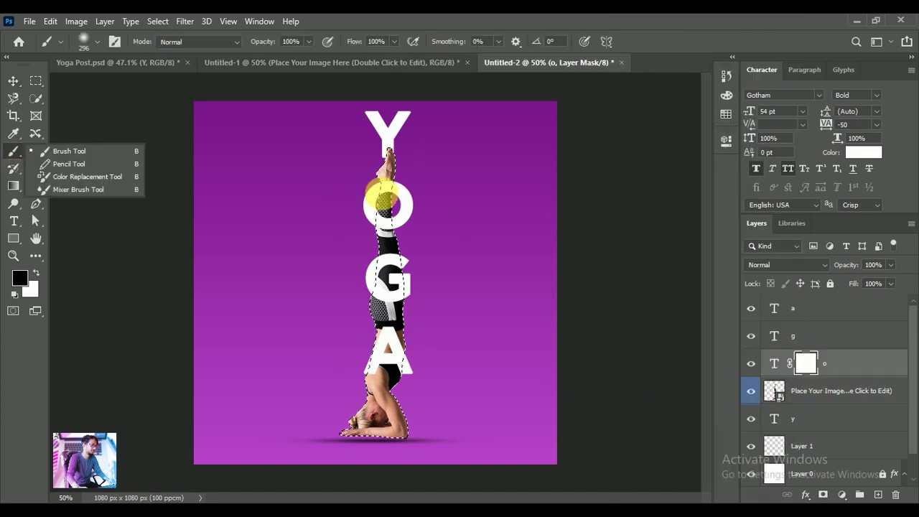
{"action": "left_click_drag", "start_coordinate": [420, 232], "coordinate": [380, 196]}
Paint the G letter's mask black where the figure's legs cross it
{"action": "left_click", "coordinate": [810, 339]}
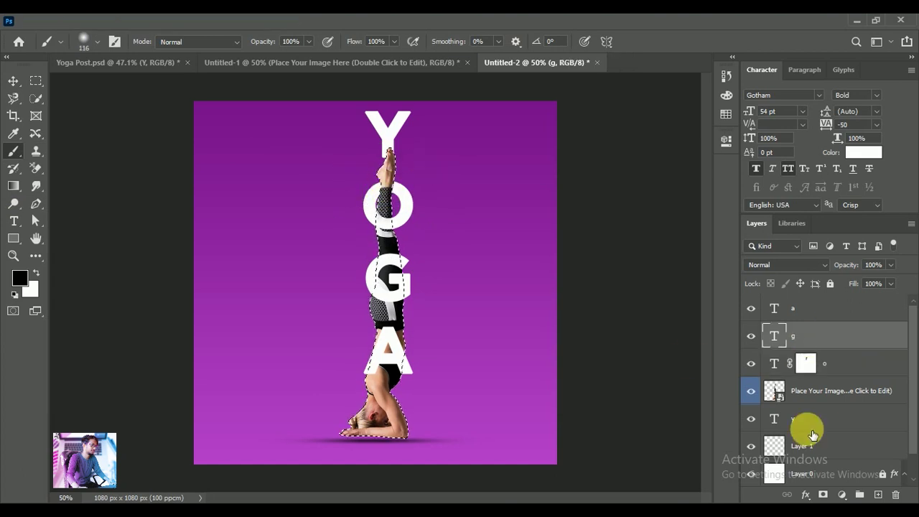
{"action": "left_click", "coordinate": [781, 395]}
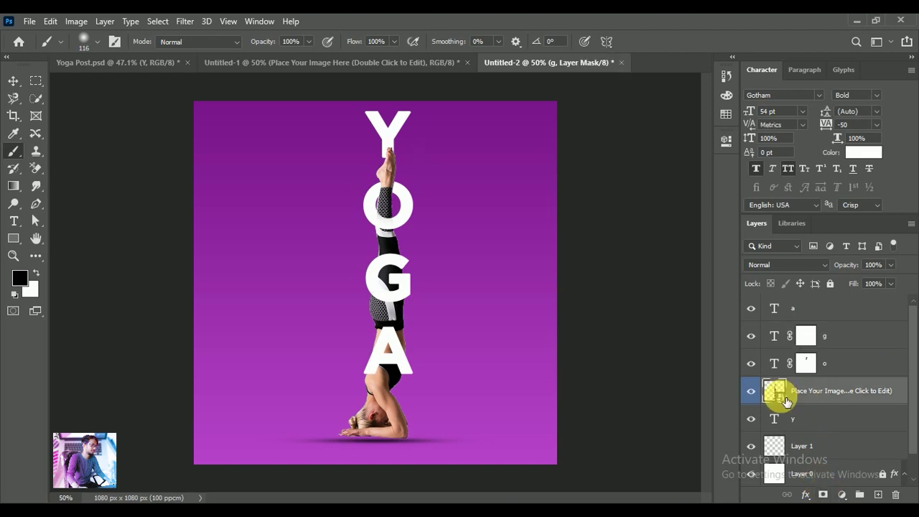
{"action": "left_click", "coordinate": [785, 397], "text": "ctrl"}
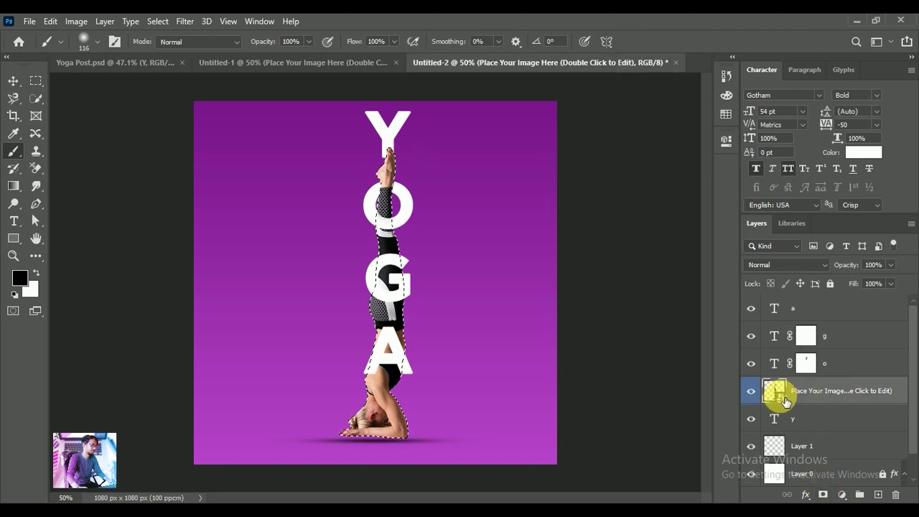
{"action": "left_click", "coordinate": [806, 337]}
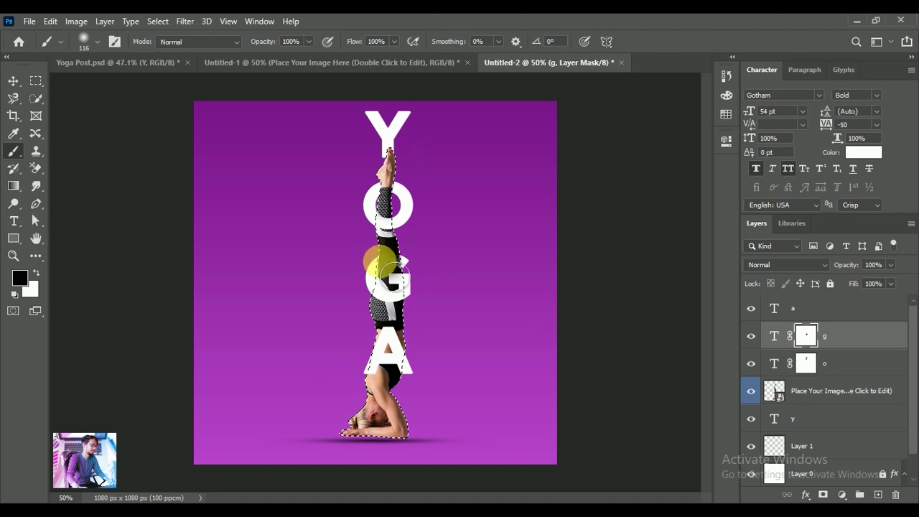
{"action": "scroll", "coordinate": [392, 270], "scroll_direction": "up", "scroll_amount": 2}
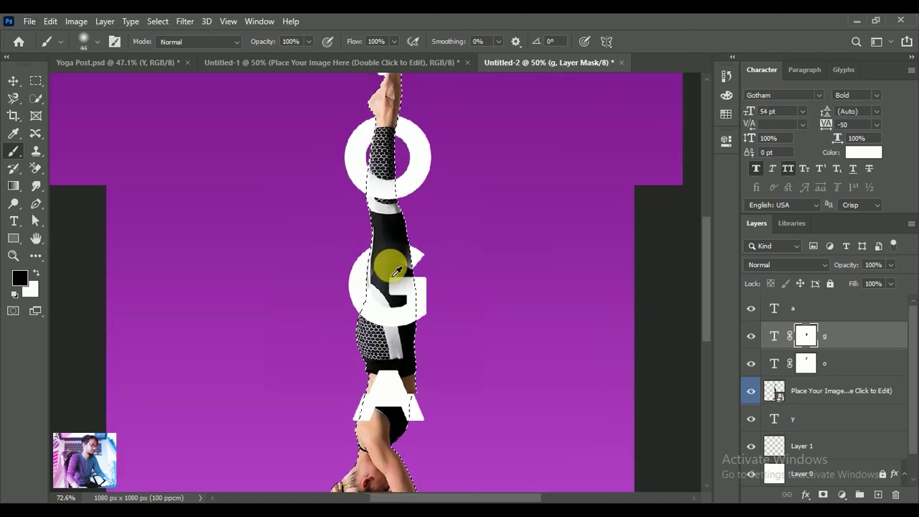
{"action": "scroll", "coordinate": [396, 270], "scroll_direction": "up", "scroll_amount": 2}
{"action": "mouse_move", "coordinate": [376, 266]}
{"action": "left_mouse_down"}
{"action": "mouse_move", "coordinate": [365, 293]}
{"action": "mouse_move", "coordinate": [389, 270]}
{"action": "mouse_move", "coordinate": [406, 279]}
{"action": "mouse_move", "coordinate": [390, 266]}
{"action": "left_mouse_up"}
{"action": "scroll", "coordinate": [402, 268], "scroll_direction": "up", "scroll_amount": 2}
{"action": "key", "text": "bracketleft"}
{"action": "key", "text": "bracketleft"}
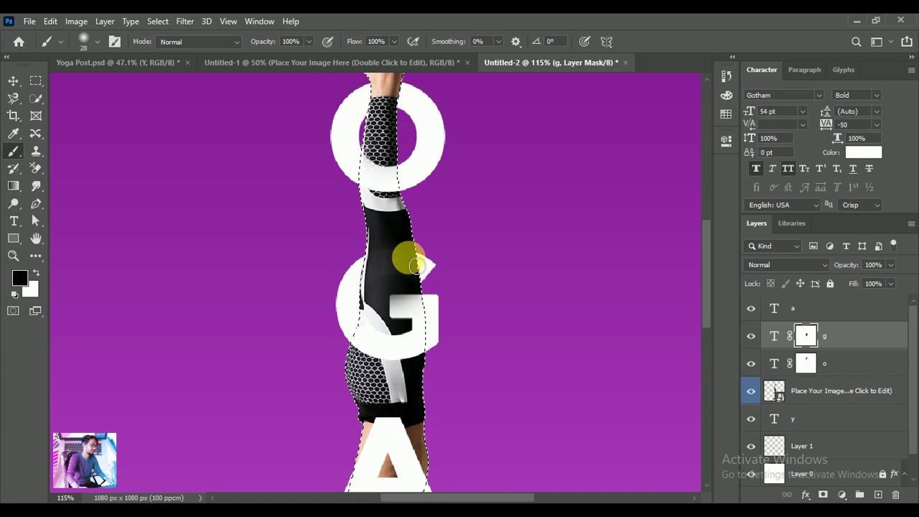
Drop the figure selection with Ctrl+D and deselect all layers
{"action": "left_click", "coordinate": [12, 80]}
{"action": "scroll", "coordinate": [462, 317], "scroll_direction": "down", "scroll_amount": 2}
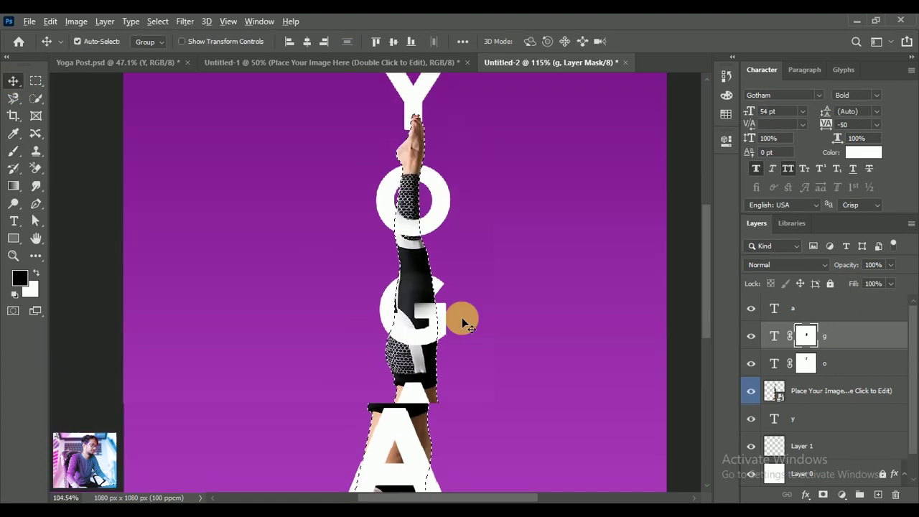
{"action": "scroll", "coordinate": [462, 317], "scroll_direction": "down", "scroll_amount": 2}
{"action": "scroll", "coordinate": [467, 317], "scroll_direction": "down", "scroll_amount": 2}
{"action": "key", "text": "ctrl+d"}
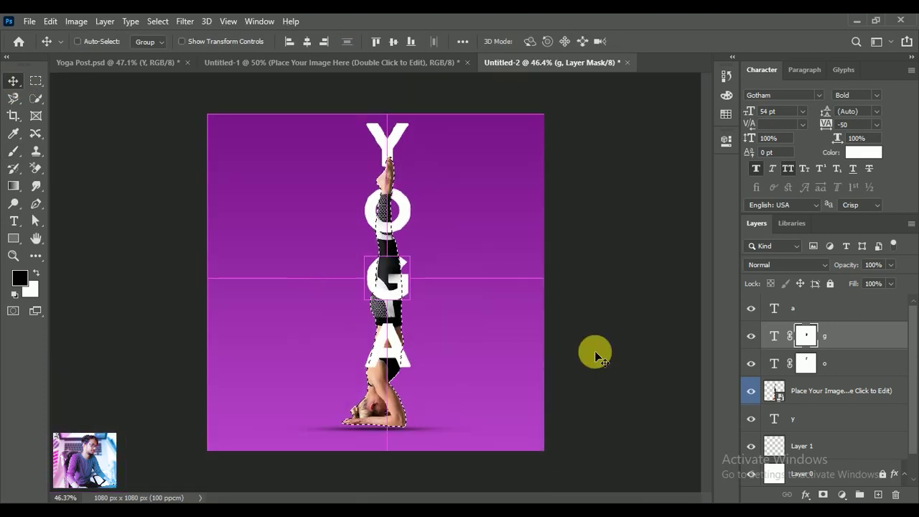
{"action": "left_click", "coordinate": [607, 327]}
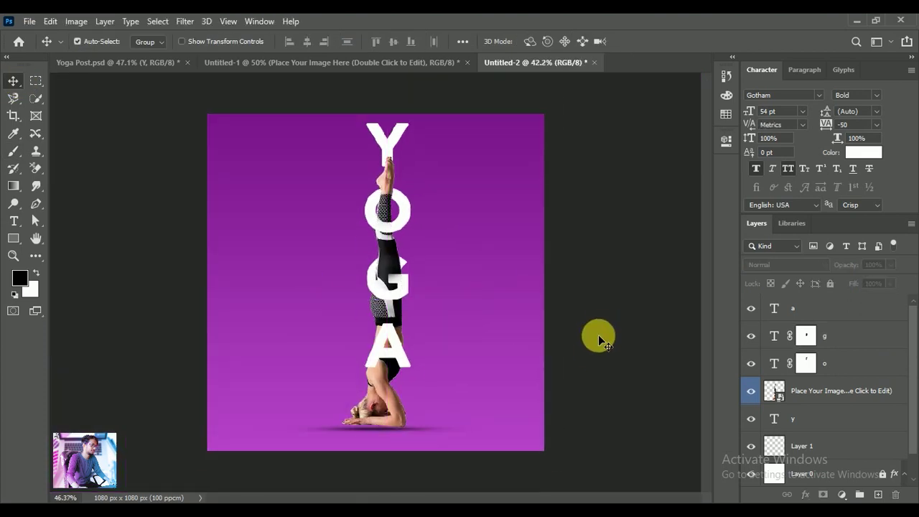
{"action": "scroll", "coordinate": [872, 431], "scroll_direction": "down", "scroll_amount": 1}
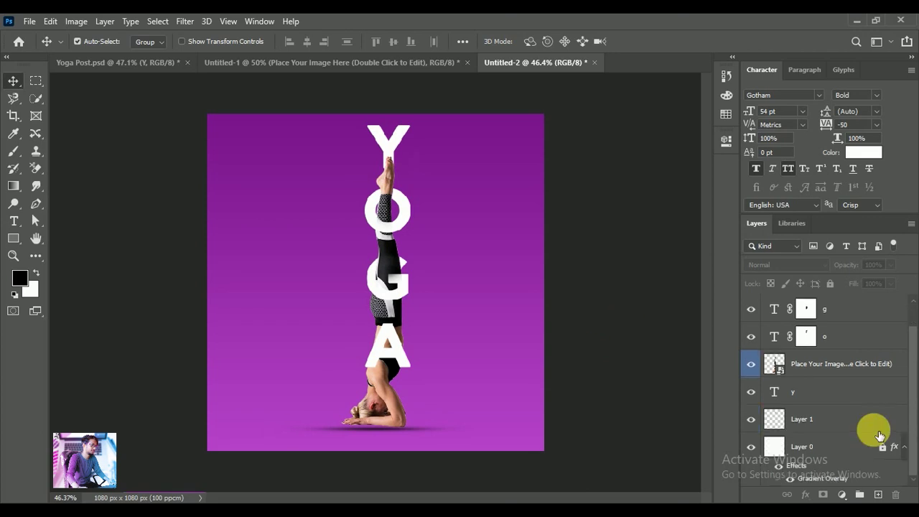
Copy the pink watercolour texture 107 into the poster and place it beneath Layer 1
{"action": "left_click", "coordinate": [403, 63]}
{"action": "left_click", "coordinate": [751, 391]}
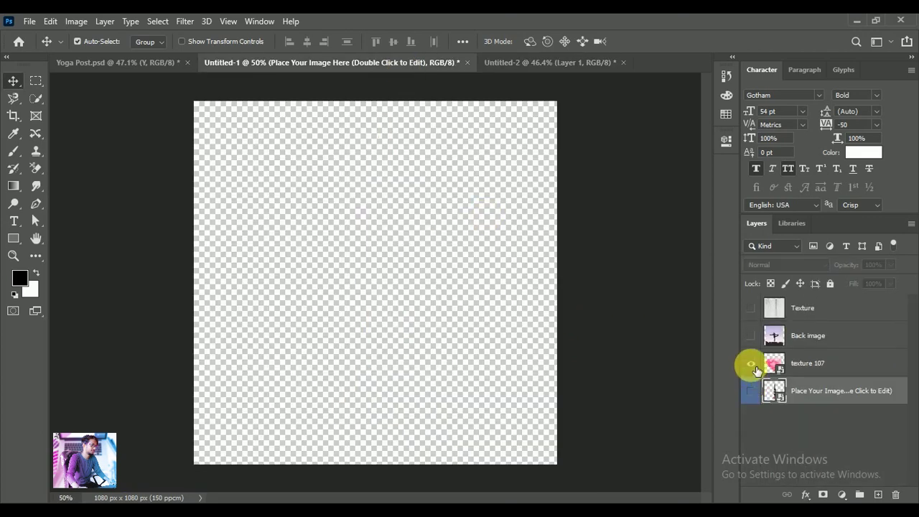
{"action": "left_click", "coordinate": [751, 362]}
{"action": "left_click", "coordinate": [827, 366]}
{"action": "left_click_drag", "start_coordinate": [829, 369], "coordinate": [392, 318]}
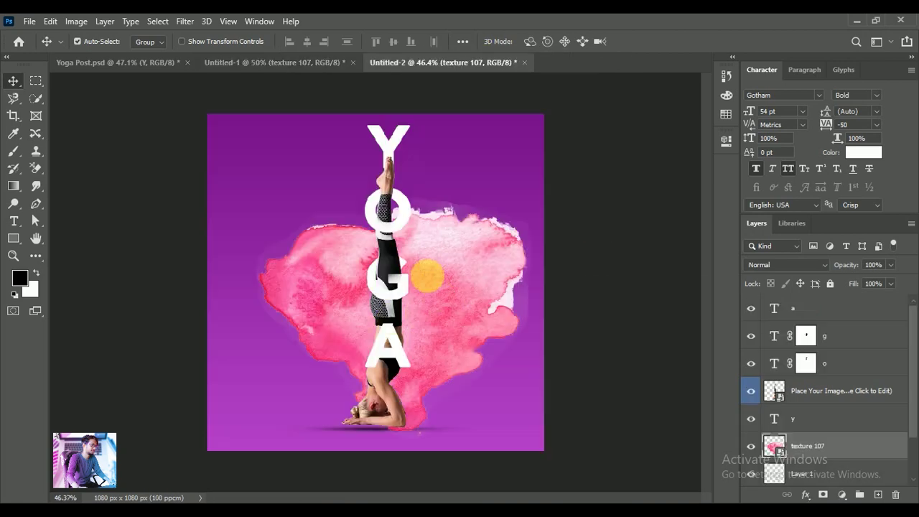
{"action": "left_click_drag", "start_coordinate": [428, 276], "coordinate": [428, 262]}
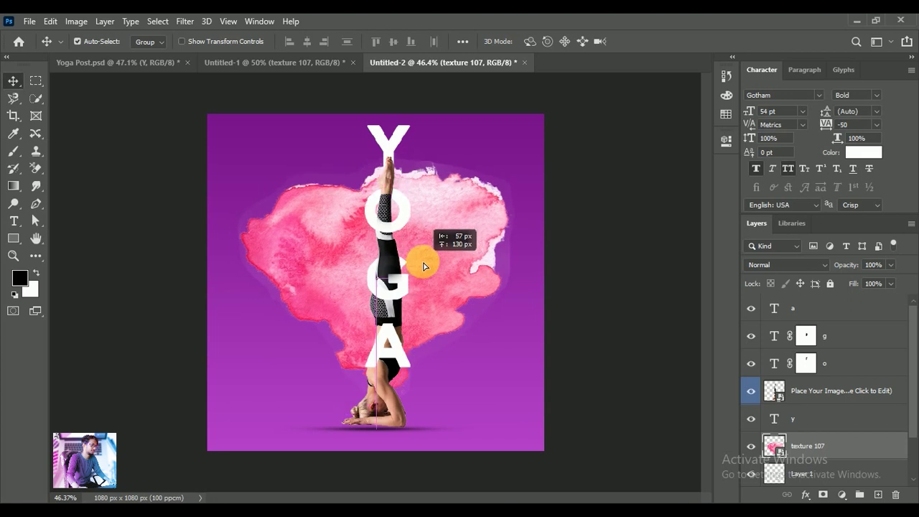
{"action": "scroll", "coordinate": [862, 416], "scroll_direction": "down", "scroll_amount": 2}
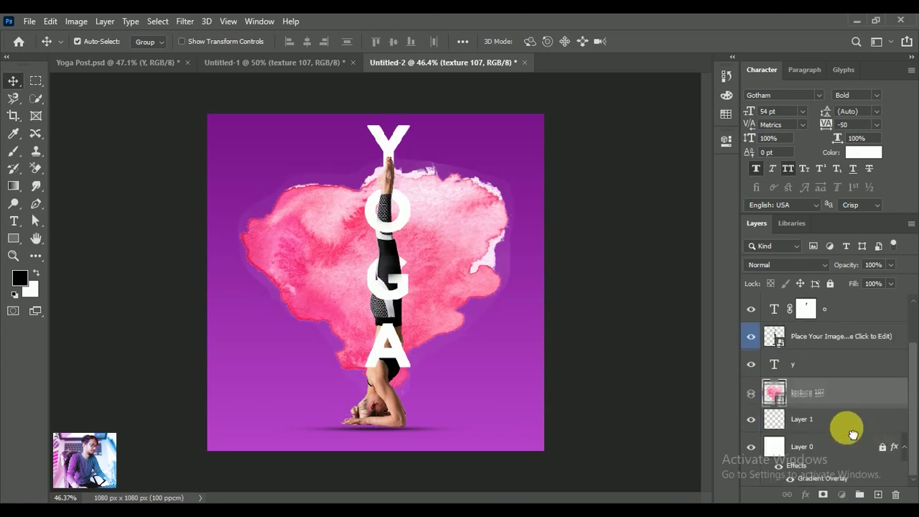
{"action": "mouse_move", "coordinate": [846, 407]}
{"action": "left_mouse_down"}
{"action": "mouse_move", "coordinate": [840, 397]}
{"action": "mouse_move", "coordinate": [847, 434]}
{"action": "left_mouse_up"}
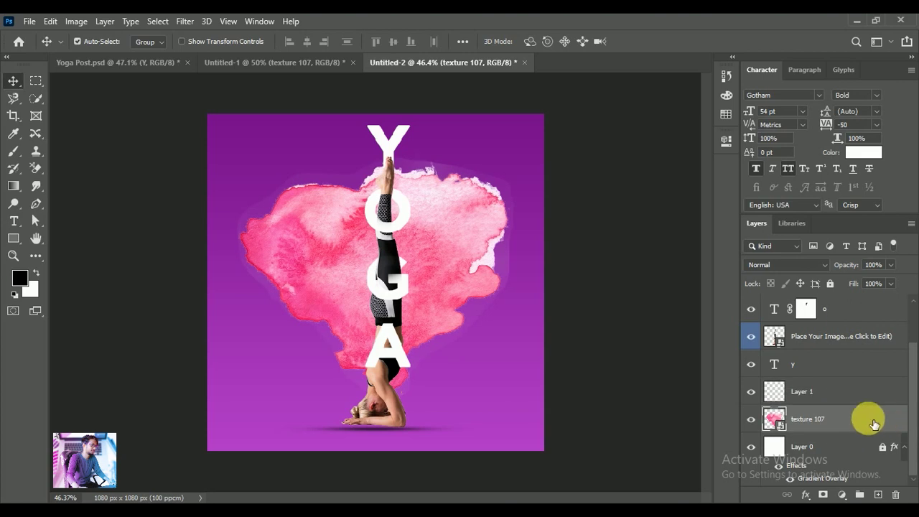
Blend texture 107 with Multiply at about 41% opacity
{"action": "left_click", "coordinate": [801, 265]}
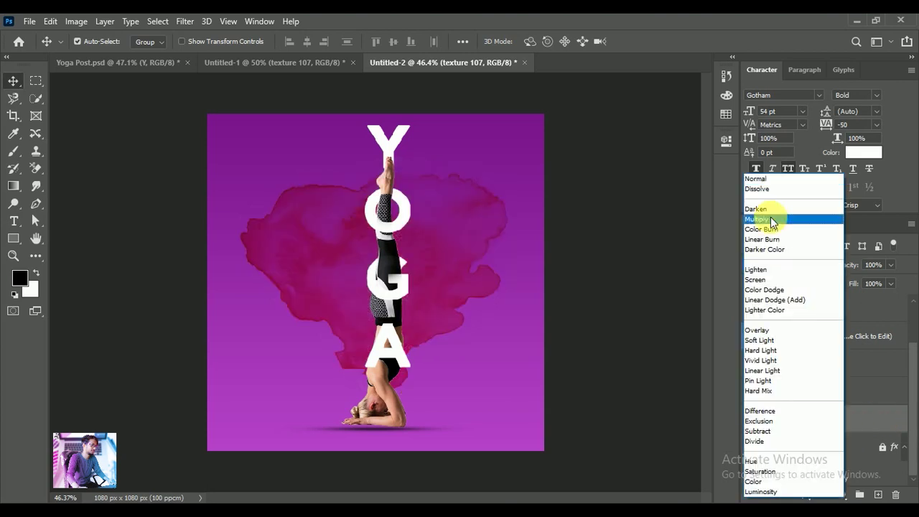
{"action": "left_click", "coordinate": [770, 219]}
{"action": "left_click_drag", "start_coordinate": [851, 264], "coordinate": [814, 263]}
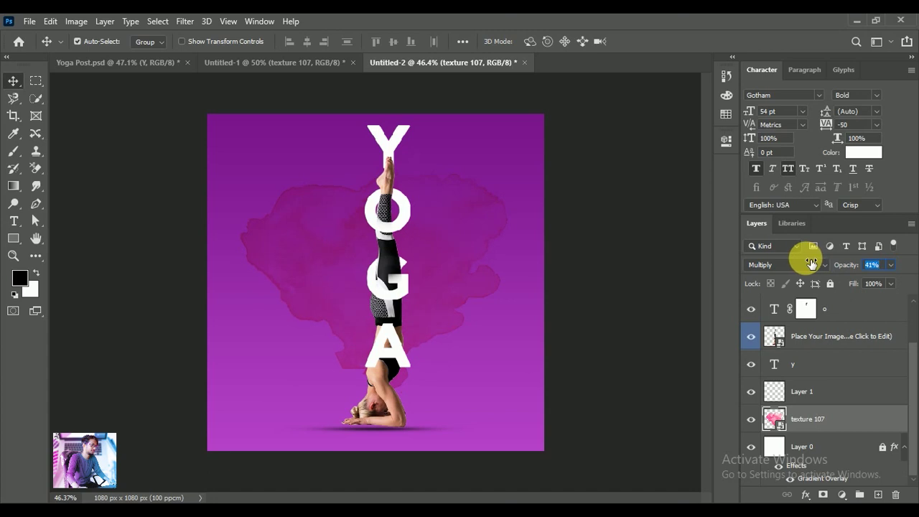
{"action": "left_click", "coordinate": [300, 70]}
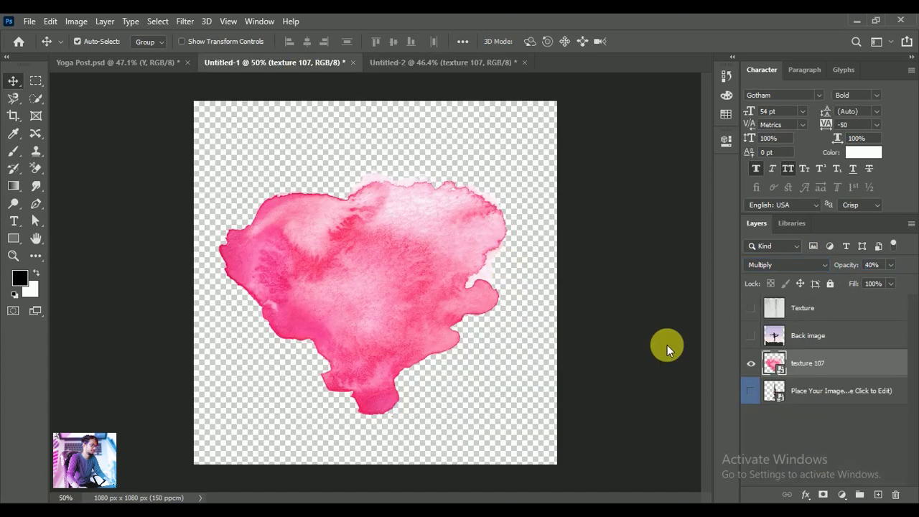
Copy the Back image silhouette into the poster and clip it to texture 107
{"action": "left_click", "coordinate": [750, 335]}
{"action": "left_click", "coordinate": [750, 363]}
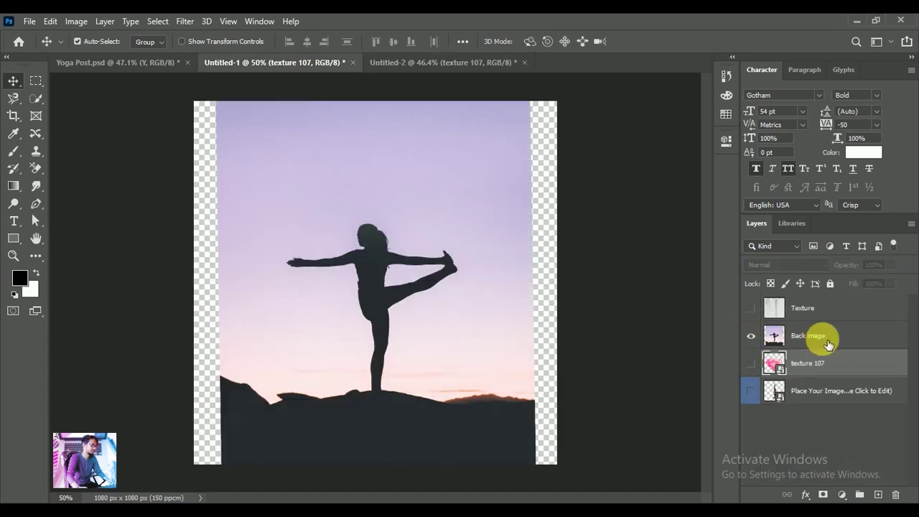
{"action": "left_click_drag", "start_coordinate": [827, 344], "coordinate": [407, 70]}
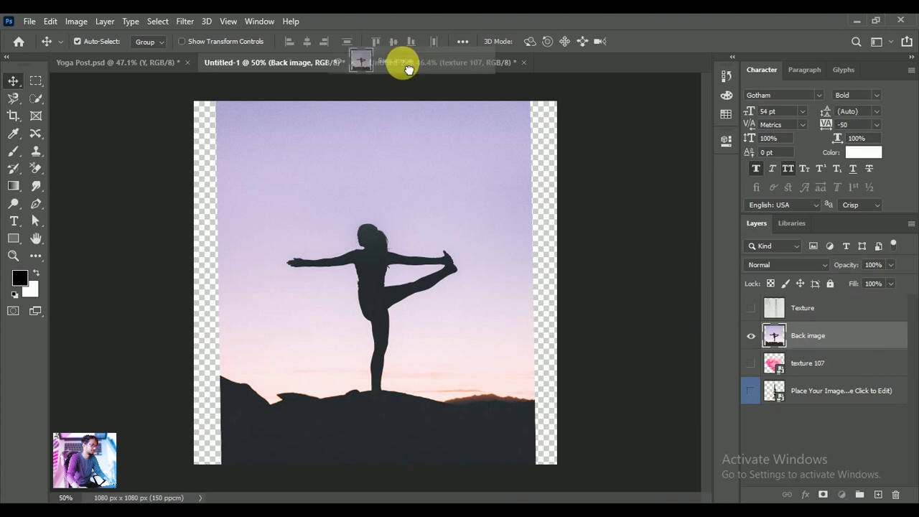
{"action": "left_click_drag", "start_coordinate": [408, 69], "coordinate": [406, 306]}
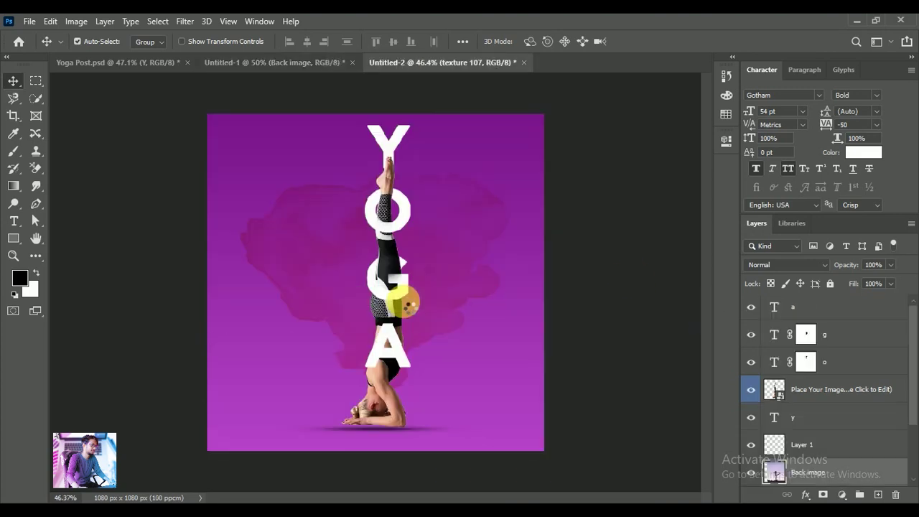
{"action": "scroll", "coordinate": [848, 424], "scroll_direction": "down", "scroll_amount": 2}
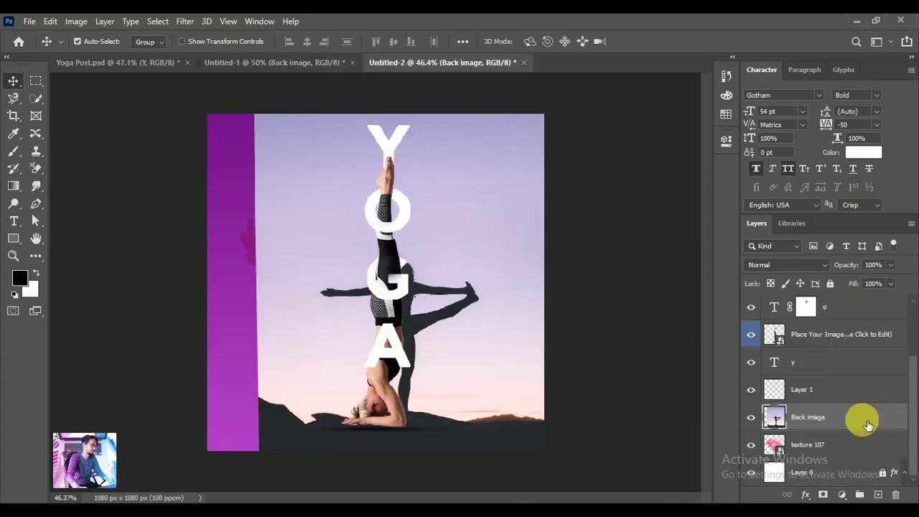
{"action": "scroll", "coordinate": [858, 413], "scroll_direction": "down", "scroll_amount": 1}
{"action": "right_click", "coordinate": [855, 406]}
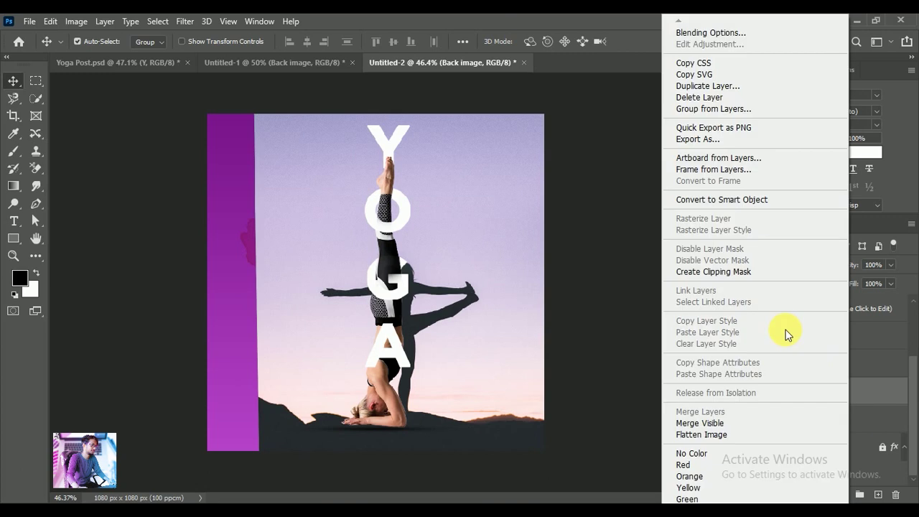
{"action": "left_click", "coordinate": [749, 272]}
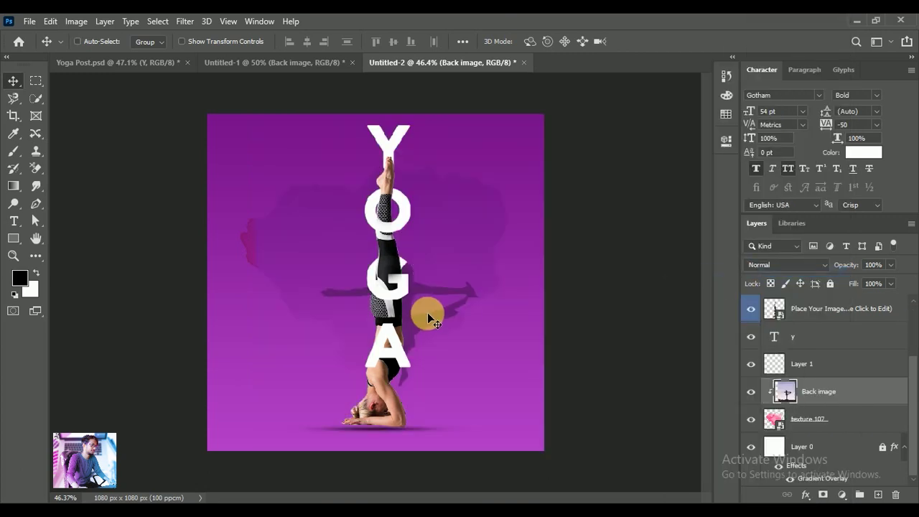
Scale the Back image to about 93% and centre it behind the headstand figure
{"action": "key", "text": "ctrl+t"}
{"action": "left_click_drag", "start_coordinate": [436, 329], "coordinate": [403, 257]}
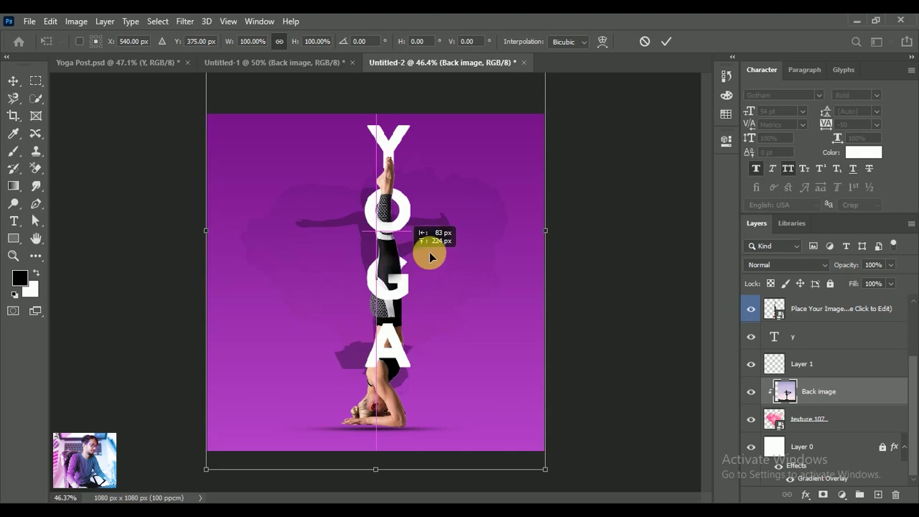
{"action": "left_click_drag", "start_coordinate": [547, 231], "coordinate": [530, 231]}
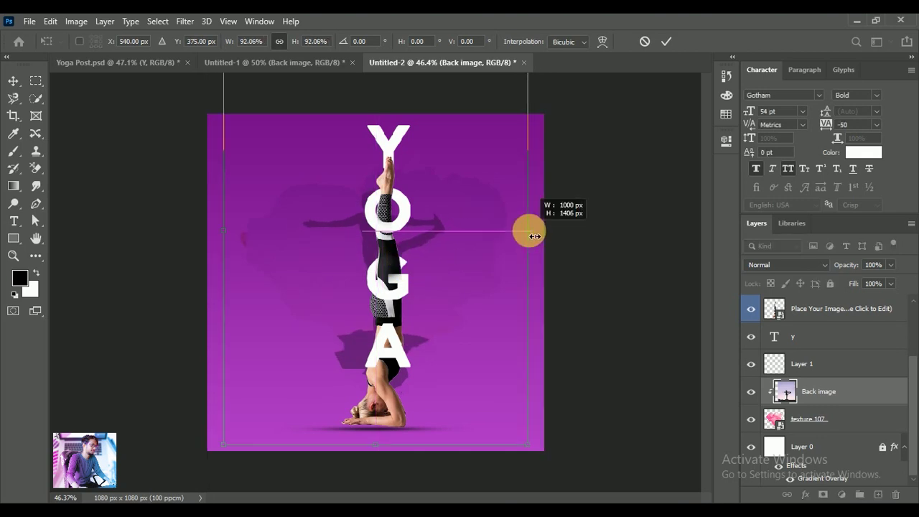
{"action": "left_click_drag", "start_coordinate": [455, 387], "coordinate": [445, 392]}
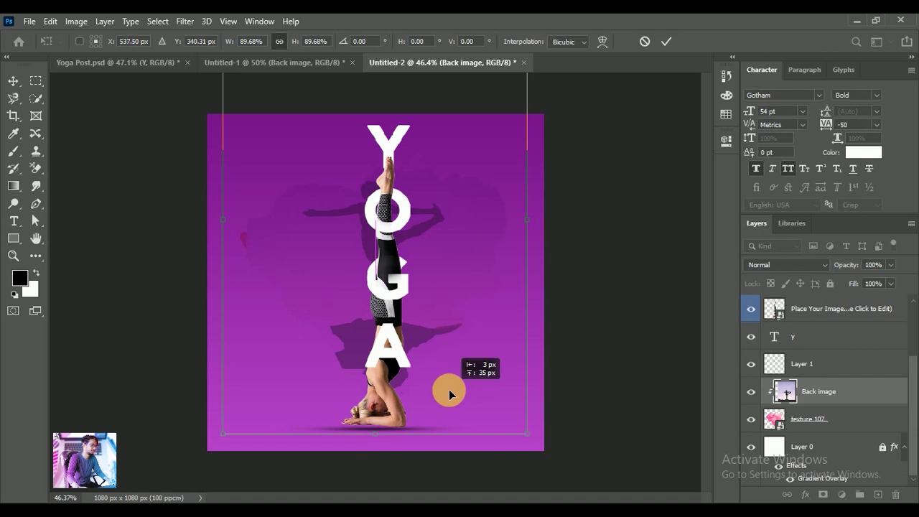
{"action": "left_click_drag", "start_coordinate": [530, 435], "coordinate": [553, 447]}
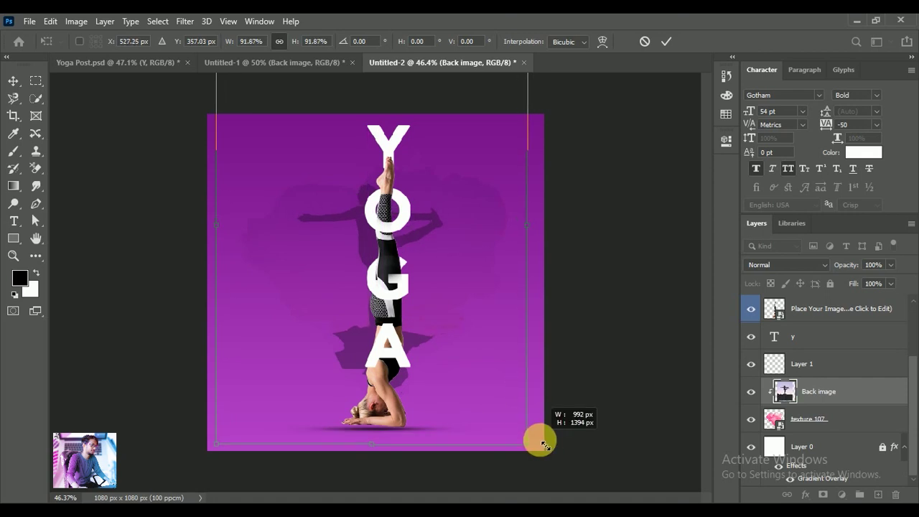
{"action": "left_click_drag", "start_coordinate": [472, 359], "coordinate": [476, 363]}
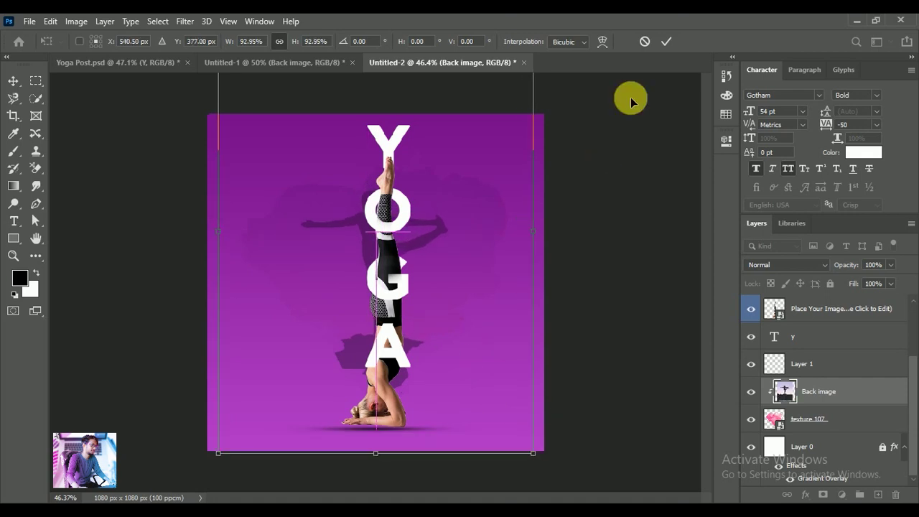
{"action": "key", "text": "Return"}
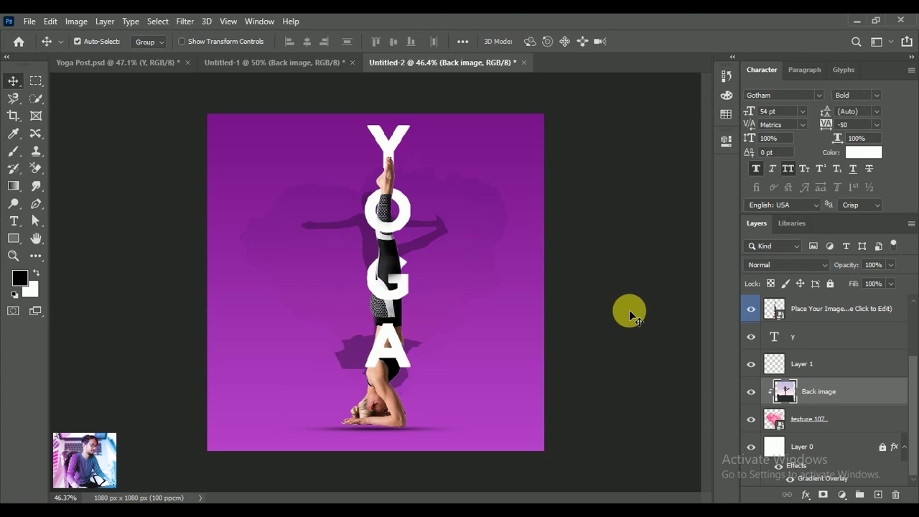
Apply a 3-pixel Gaussian Blur to the Back image and lower its opacity to 68%
{"action": "left_click", "coordinate": [185, 23]}
{"action": "mouse_move", "coordinate": [194, 173]}
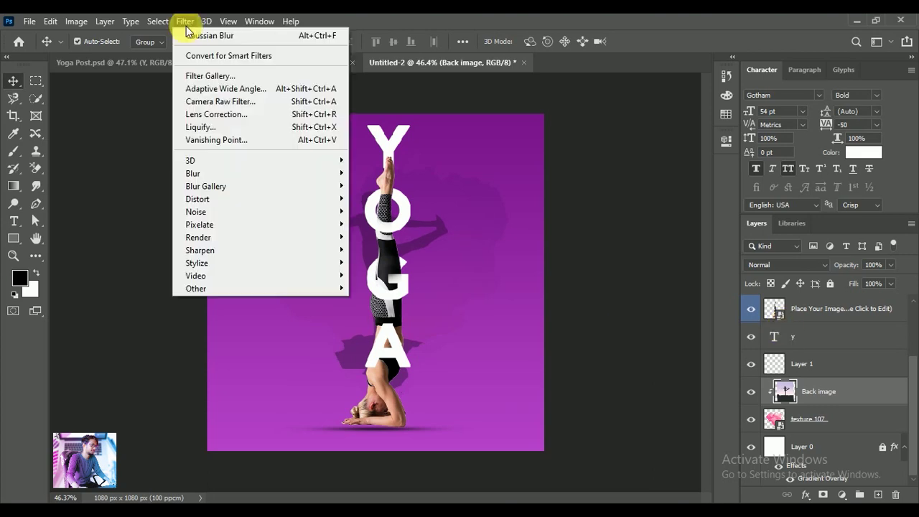
{"action": "left_click", "coordinate": [386, 224]}
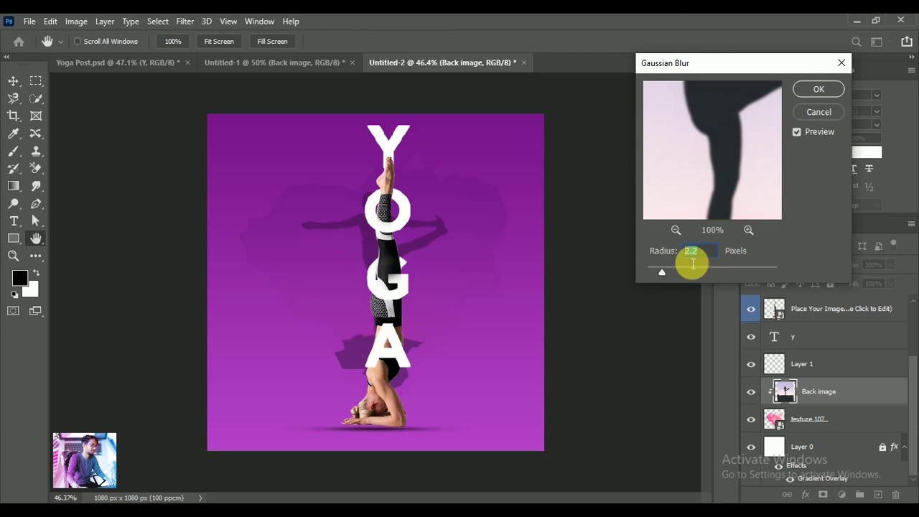
{"action": "type", "text": "3"}
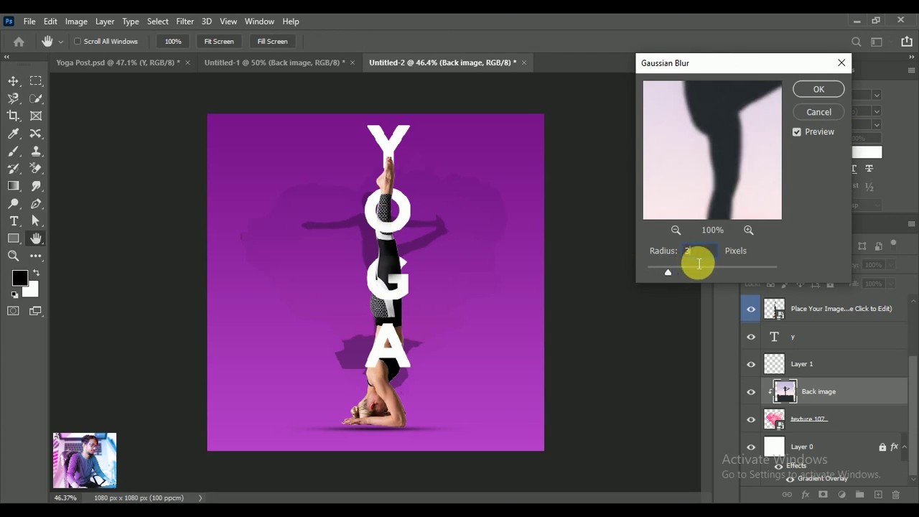
{"action": "key", "text": "Return"}
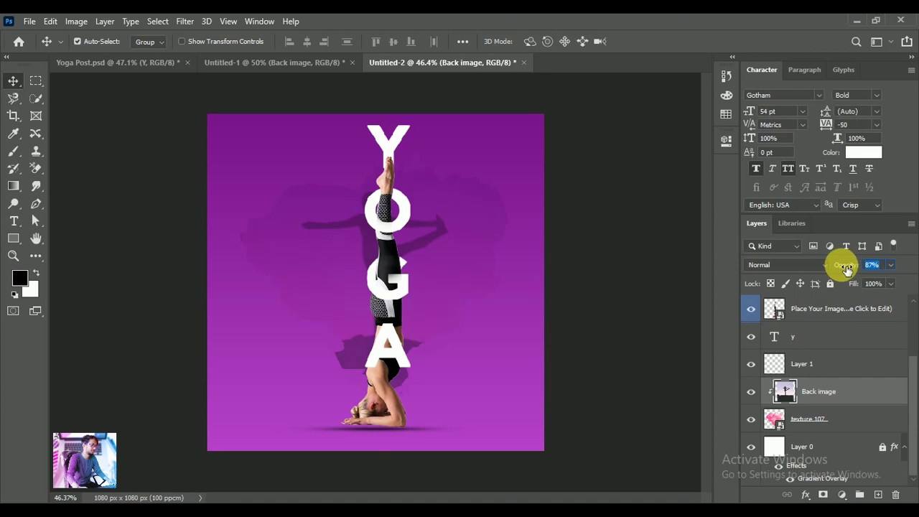
{"action": "left_click_drag", "start_coordinate": [847, 269], "coordinate": [834, 266]}
{"action": "left_click", "coordinate": [805, 419]}
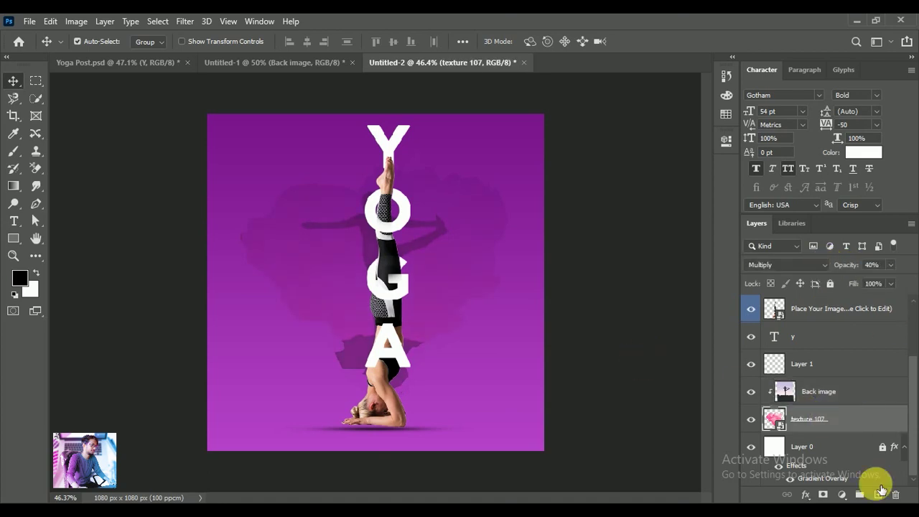
Add a new layer and paint a white glow with a soft brush of about 417 px
{"action": "left_click", "coordinate": [883, 494]}
{"action": "left_click", "coordinate": [13, 151]}
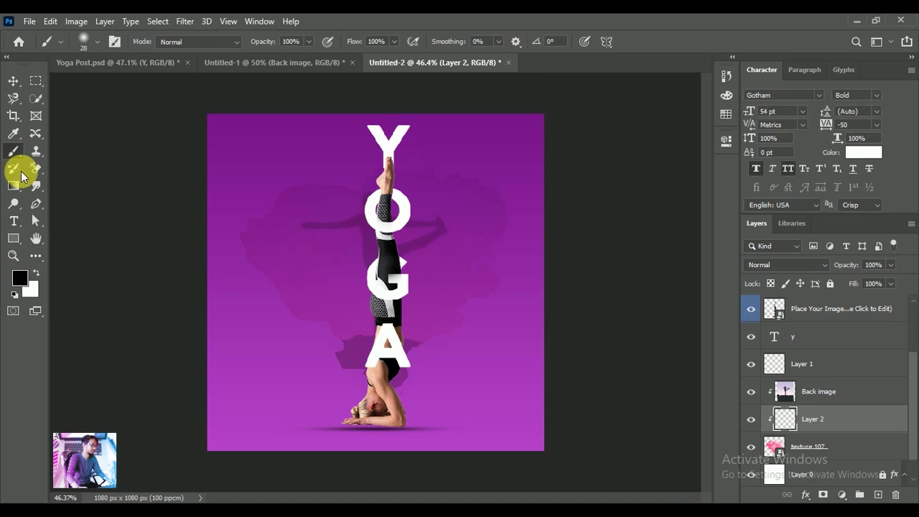
{"action": "left_click", "coordinate": [36, 273]}
{"action": "mouse_move", "coordinate": [310, 278]}
{"action": "left_mouse_down"}
{"action": "mouse_move", "coordinate": [378, 294]}
{"action": "mouse_move", "coordinate": [424, 284]}
{"action": "left_mouse_up"}
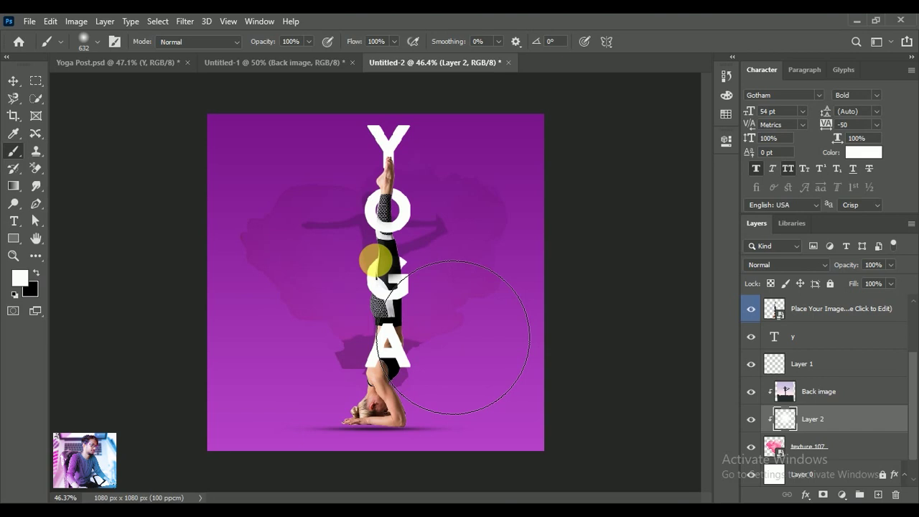
Move Layer 2 above Layer 1, fade it to 24% opacity and shrink it to about 84%
{"action": "left_click", "coordinate": [13, 80]}
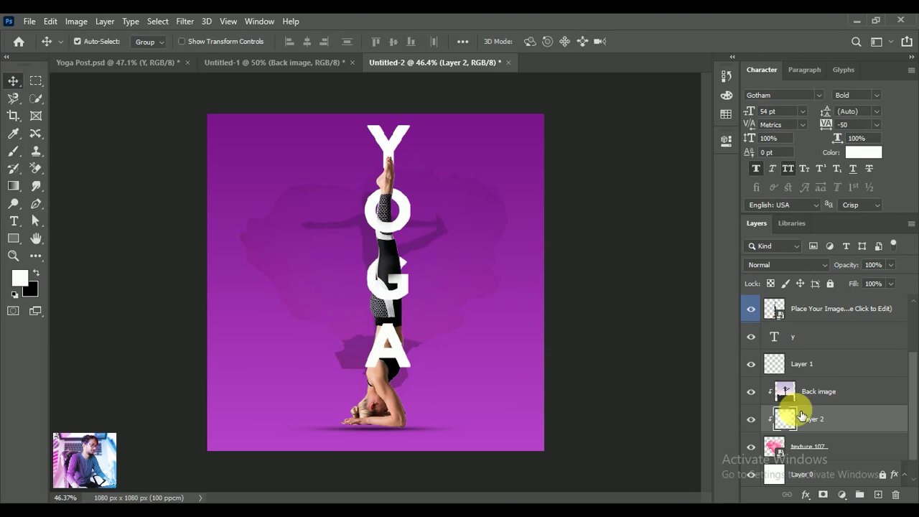
{"action": "mouse_move", "coordinate": [786, 413]}
{"action": "left_mouse_down"}
{"action": "mouse_move", "coordinate": [817, 363]}
{"action": "mouse_move", "coordinate": [800, 359]}
{"action": "left_mouse_up"}
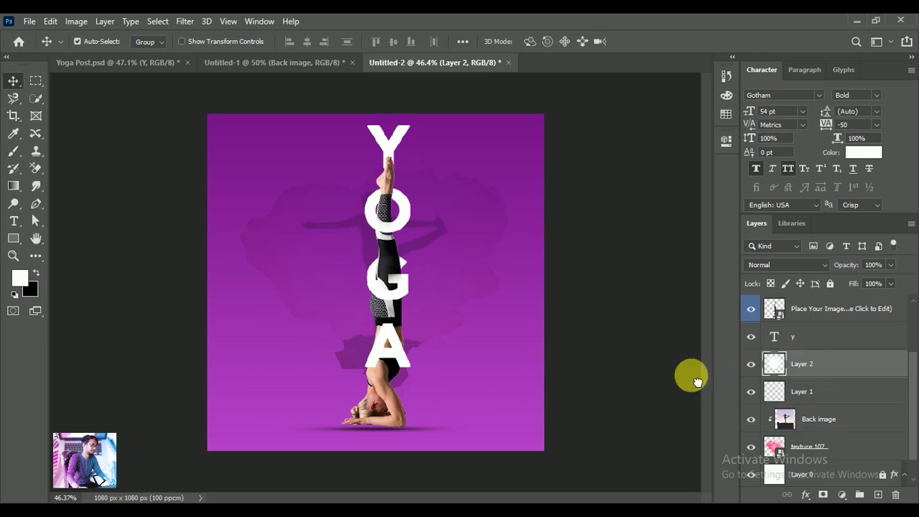
{"action": "left_click_drag", "start_coordinate": [841, 264], "coordinate": [803, 266]}
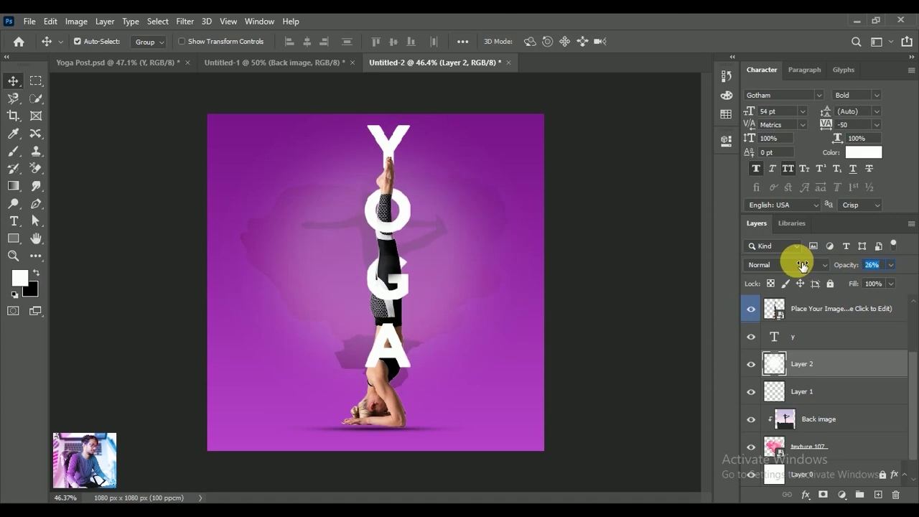
{"action": "left_click_drag", "start_coordinate": [482, 336], "coordinate": [507, 411]}
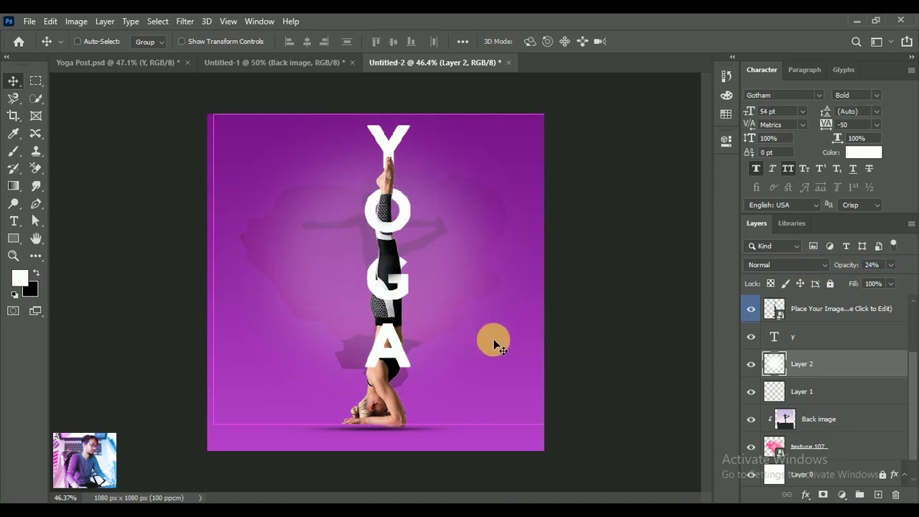
{"action": "key", "text": "ctrl+t"}
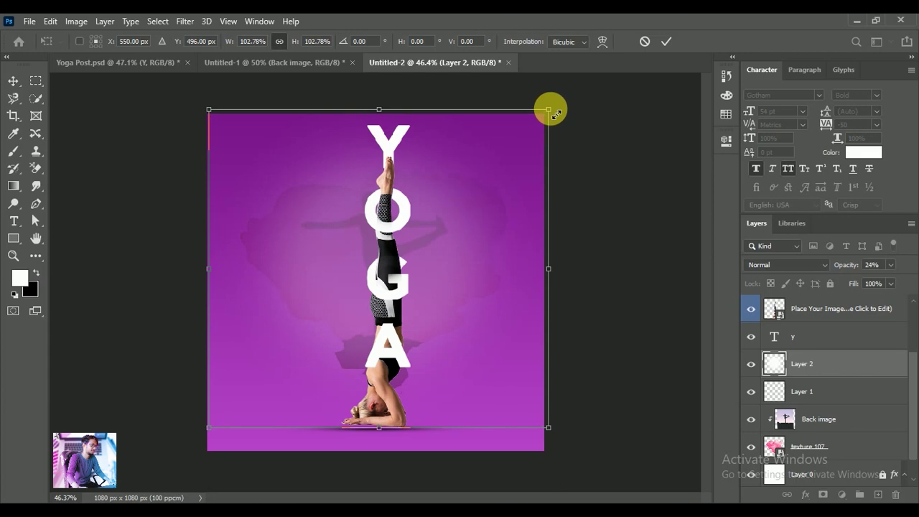
{"action": "left_click_drag", "start_coordinate": [548, 117], "coordinate": [521, 141]}
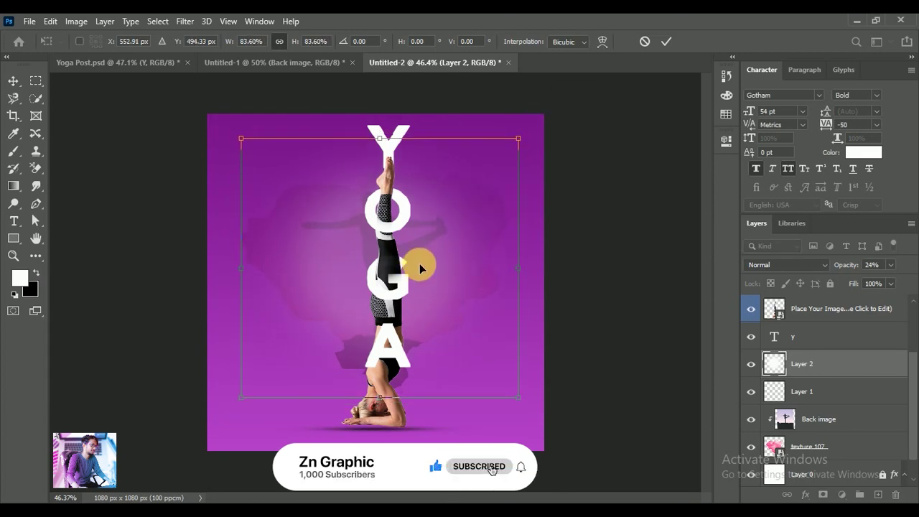
{"action": "left_click", "coordinate": [666, 42]}
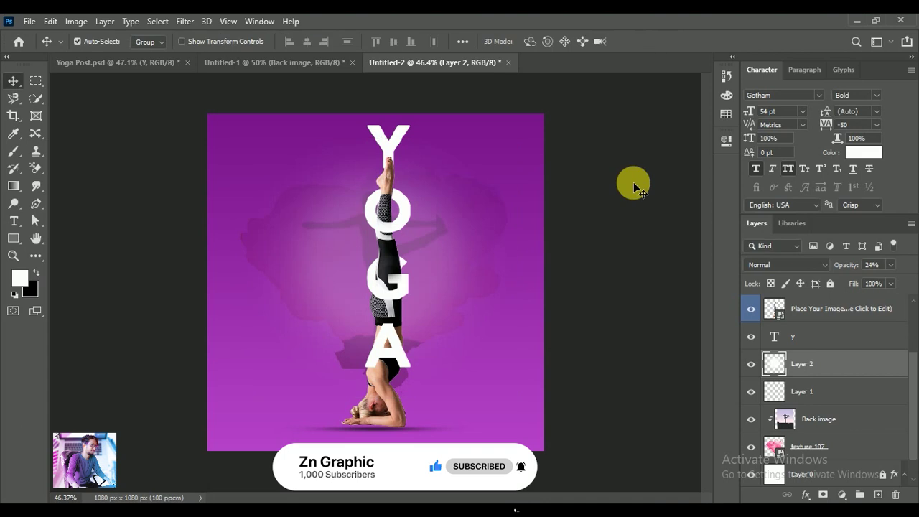
{"action": "left_click", "coordinate": [623, 275]}
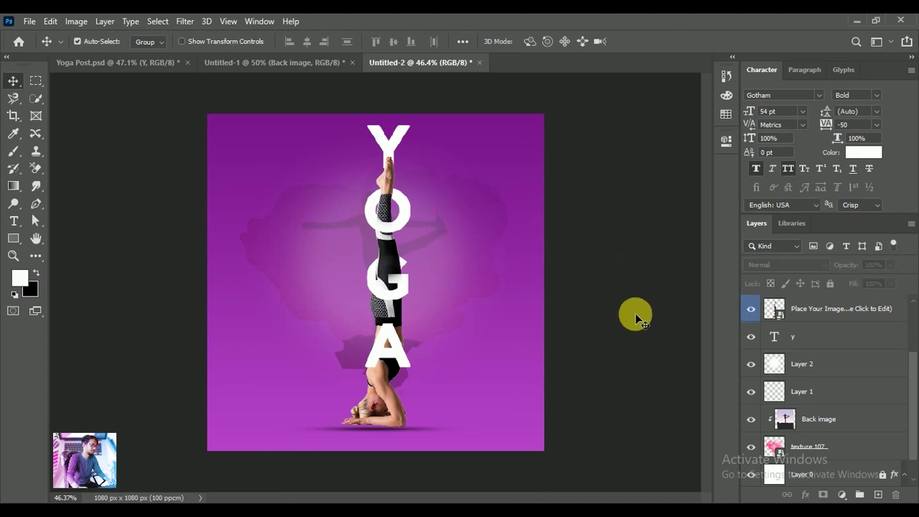
{"action": "scroll", "coordinate": [826, 404], "scroll_direction": "down", "scroll_amount": 1}
Copy the grunge Texture layer from Untitled-1 into the poster, above Layer 2
{"action": "left_click", "coordinate": [865, 401]}
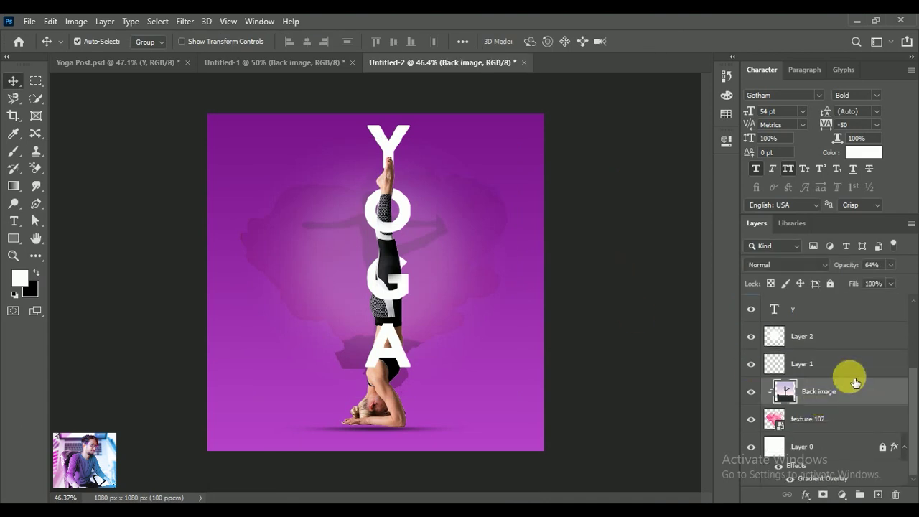
{"action": "left_click", "coordinate": [297, 71]}
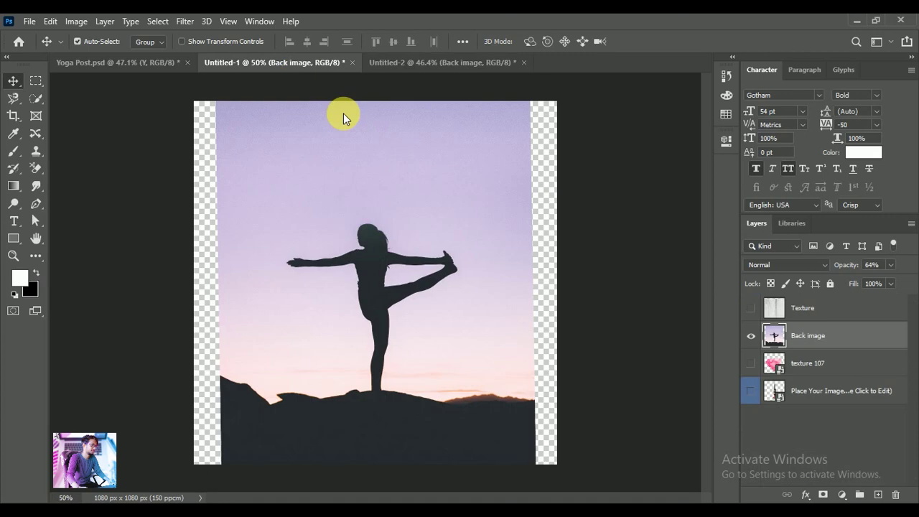
{"action": "left_click", "coordinate": [779, 316]}
{"action": "mouse_move", "coordinate": [775, 333]}
{"action": "left_mouse_down"}
{"action": "mouse_move", "coordinate": [395, 280]}
{"action": "mouse_move", "coordinate": [390, 269]}
{"action": "left_mouse_up"}
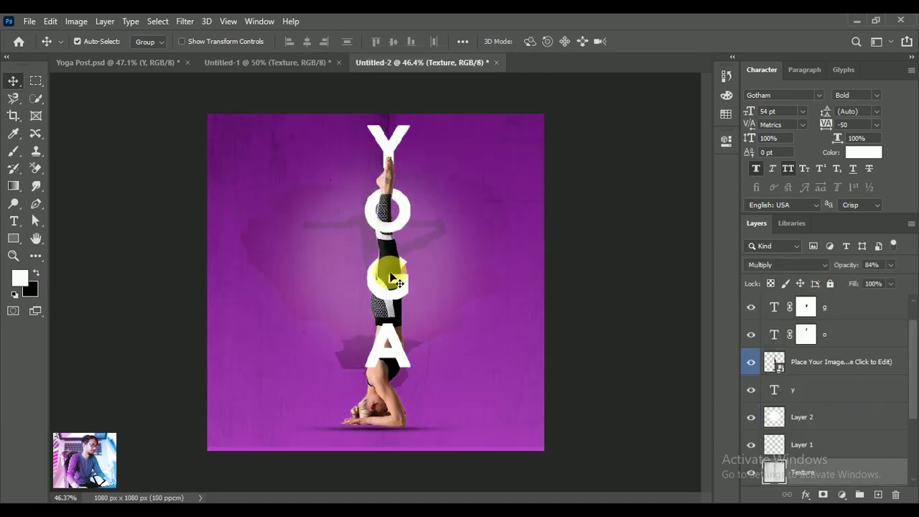
{"action": "scroll", "coordinate": [819, 435], "scroll_direction": "down", "scroll_amount": 3}
{"action": "left_click_drag", "start_coordinate": [826, 389], "coordinate": [828, 338]}
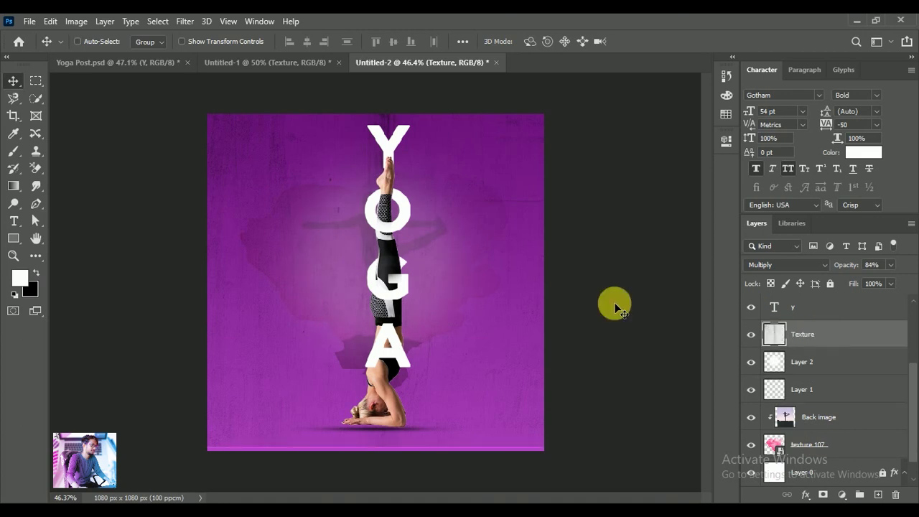
Nudge the Texture layer down slightly, set it to 73% opacity and lock it
{"action": "key", "text": "ctrl+t"}
{"action": "left_click_drag", "start_coordinate": [548, 273], "coordinate": [548, 280]}
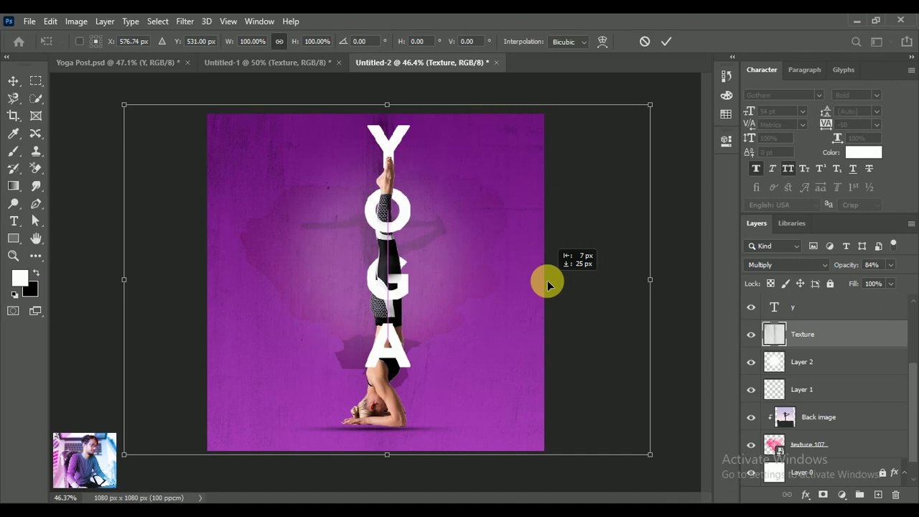
{"action": "left_click", "coordinate": [666, 41]}
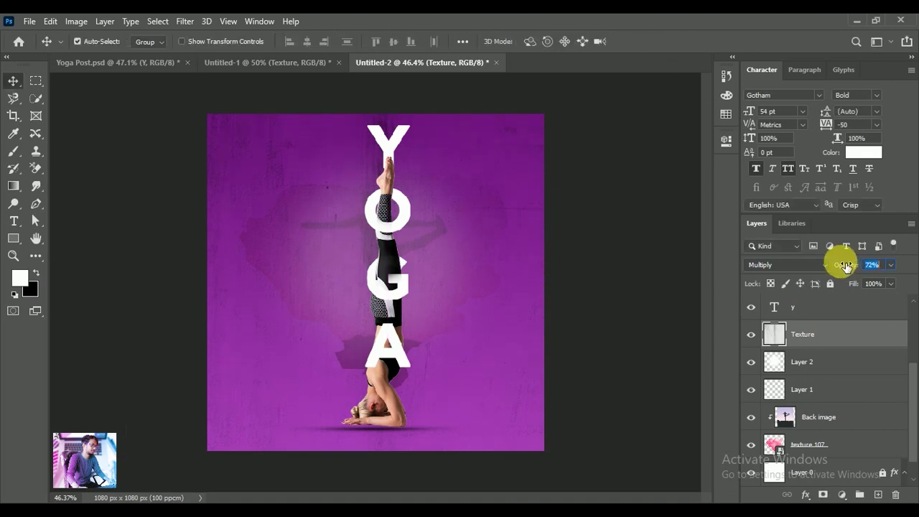
{"action": "key", "text": "Return"}
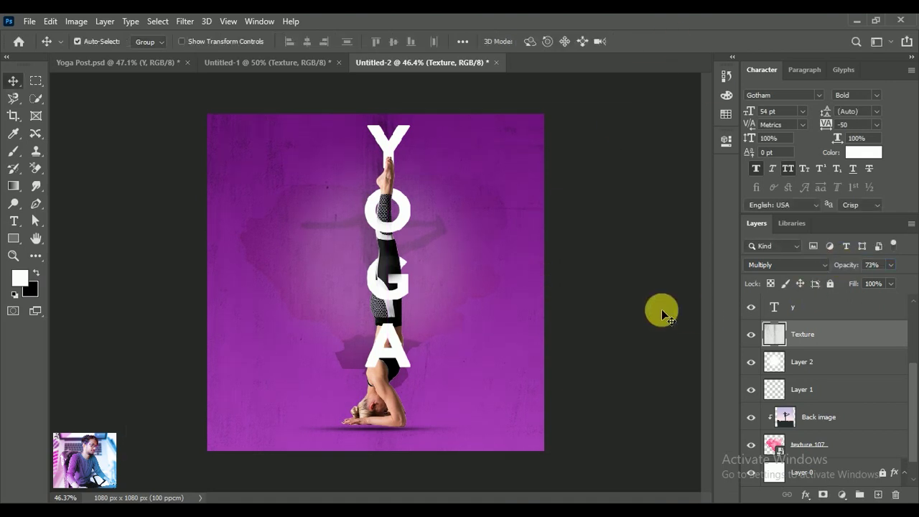
{"action": "left_click", "coordinate": [830, 283]}
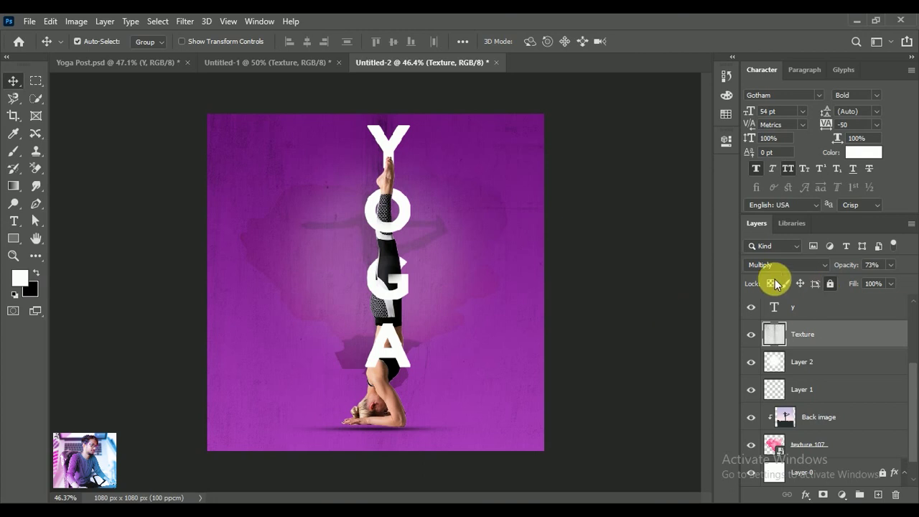
{"action": "left_click", "coordinate": [640, 323]}
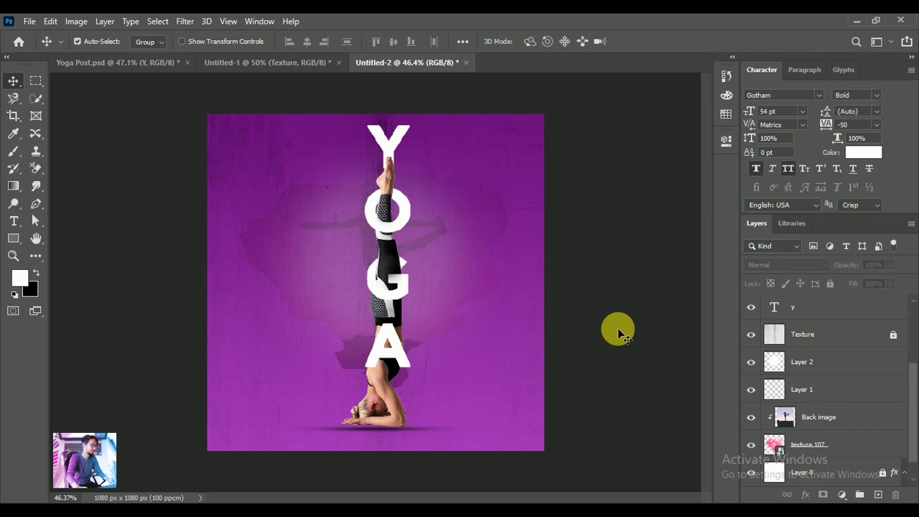
Draw a black-filled rectangle covering the whole canvas
{"action": "left_click", "coordinate": [857, 391]}
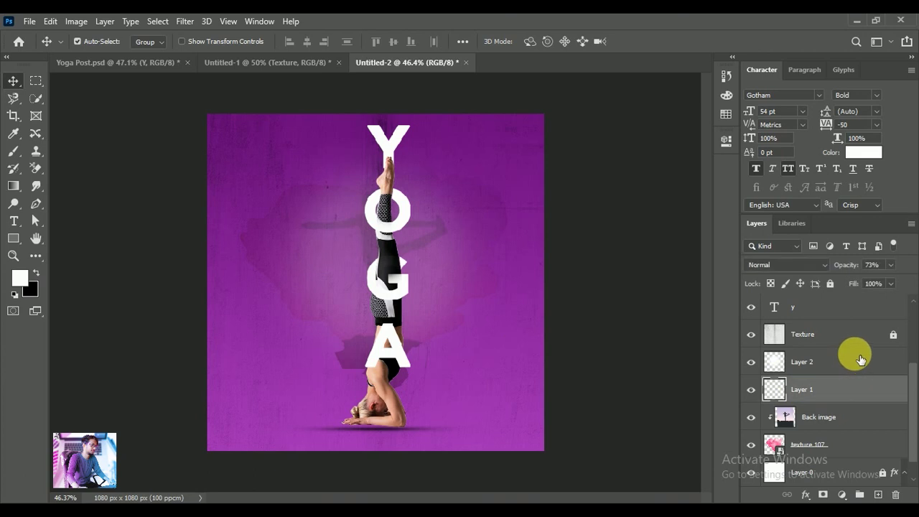
{"action": "left_click", "coordinate": [854, 335]}
{"action": "left_click", "coordinate": [13, 238]}
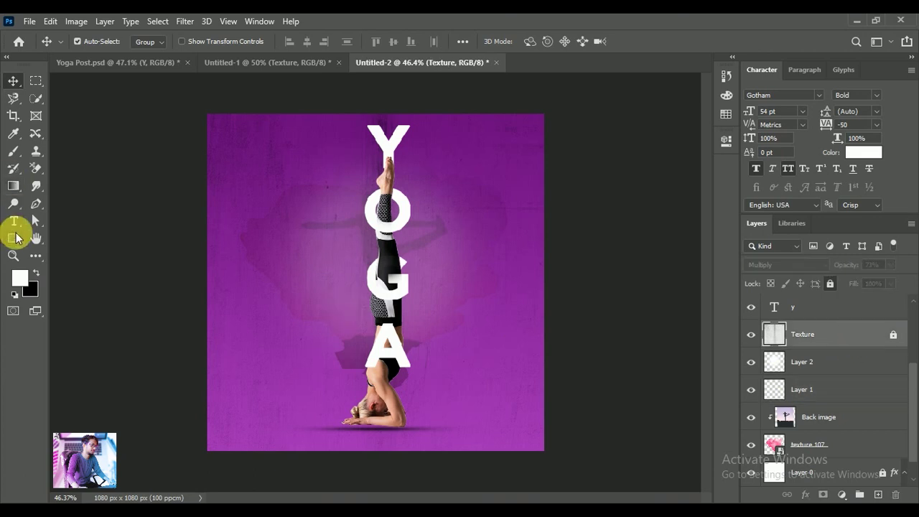
{"action": "left_click", "coordinate": [150, 40]}
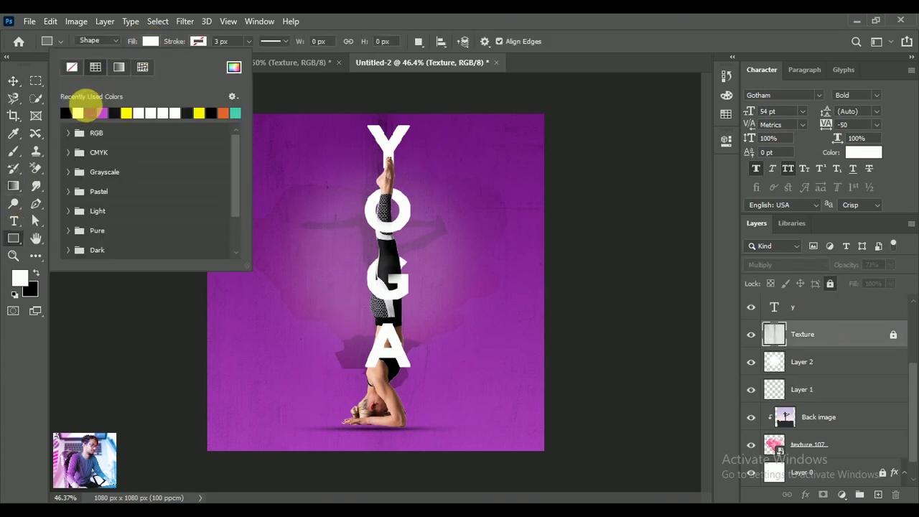
{"action": "left_click", "coordinate": [77, 113]}
{"action": "left_click_drag", "start_coordinate": [199, 107], "coordinate": [552, 460]}
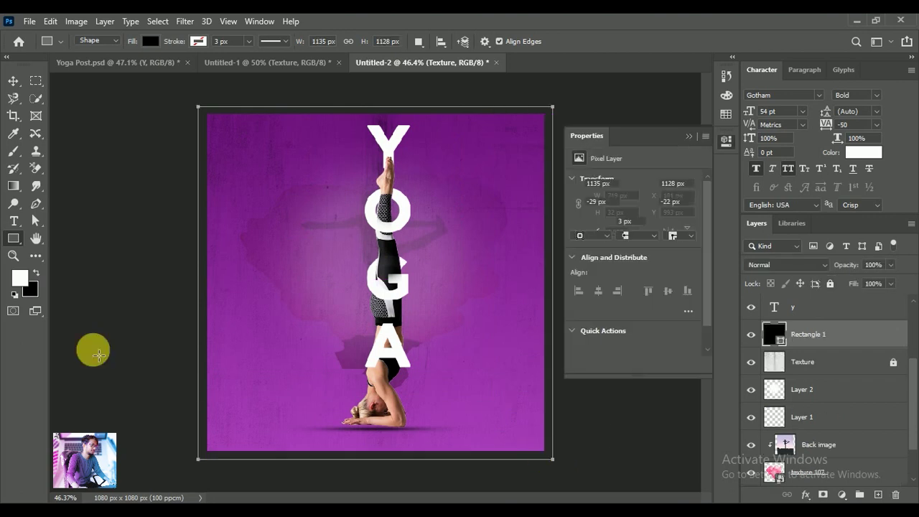
Mask the black rectangle and brush purple back in on the left with a rotated rough brush
{"action": "left_click", "coordinate": [12, 80]}
{"action": "left_click", "coordinate": [687, 137]}
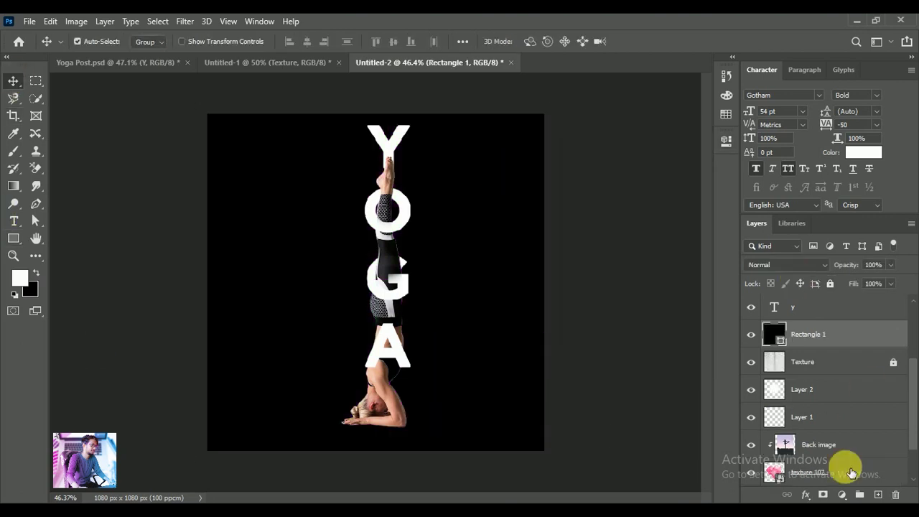
{"action": "left_click", "coordinate": [823, 495]}
{"action": "left_click", "coordinate": [13, 151]}
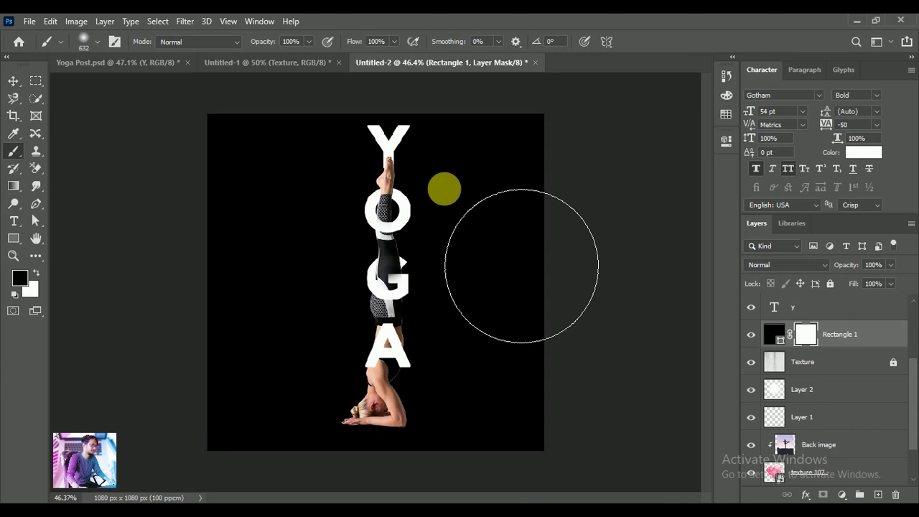
{"action": "right_click", "coordinate": [445, 189]}
{"action": "left_click", "coordinate": [488, 273]}
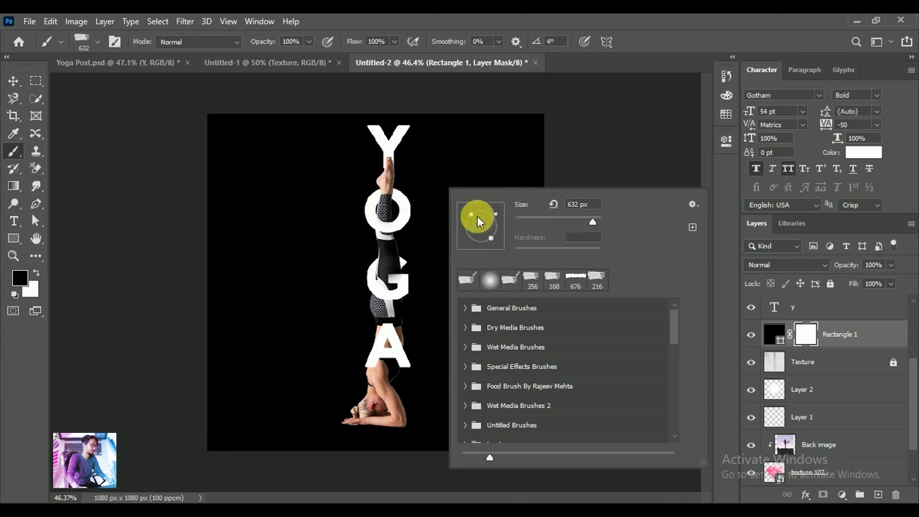
{"action": "left_click_drag", "start_coordinate": [476, 215], "coordinate": [458, 224]}
{"action": "mouse_move", "coordinate": [318, 160]}
{"action": "left_mouse_down"}
{"action": "mouse_move", "coordinate": [273, 211]}
{"action": "mouse_move", "coordinate": [285, 447]}
{"action": "left_mouse_up"}
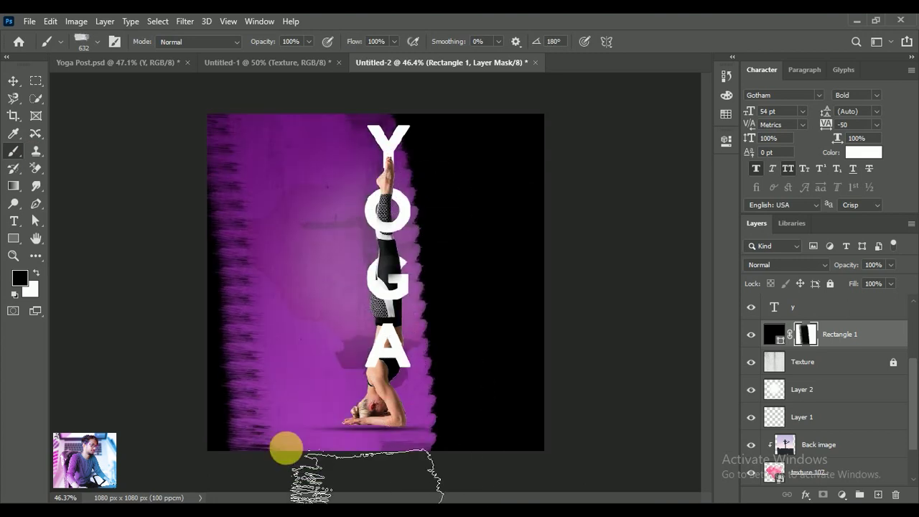
{"action": "mouse_move", "coordinate": [251, 183]}
{"action": "left_mouse_down"}
{"action": "mouse_move", "coordinate": [266, 437]}
{"action": "mouse_move", "coordinate": [252, 252]}
{"action": "mouse_move", "coordinate": [252, 365]}
{"action": "mouse_move", "coordinate": [267, 463]}
{"action": "mouse_move", "coordinate": [263, 435]}
{"action": "mouse_move", "coordinate": [369, 205]}
{"action": "mouse_move", "coordinate": [404, 321]}
{"action": "mouse_move", "coordinate": [421, 424]}
{"action": "mouse_move", "coordinate": [369, 287]}
{"action": "left_mouse_up"}
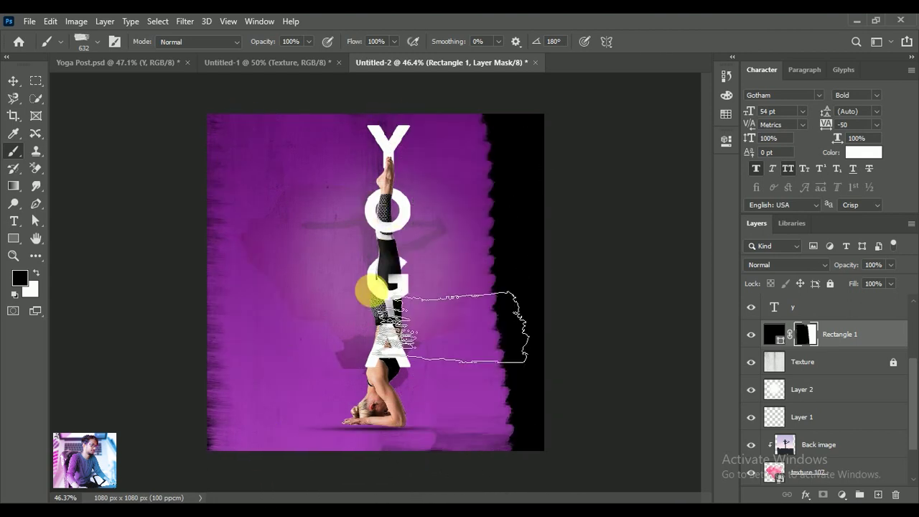
Re-angle the grunge brush and paint streaky rough edges along the right side
{"action": "right_click", "coordinate": [369, 207]}
{"action": "mouse_move", "coordinate": [424, 239]}
{"action": "left_mouse_down"}
{"action": "mouse_move", "coordinate": [461, 160]}
{"action": "mouse_move", "coordinate": [437, 229]}
{"action": "mouse_move", "coordinate": [416, 247]}
{"action": "mouse_move", "coordinate": [442, 212]}
{"action": "left_mouse_up"}
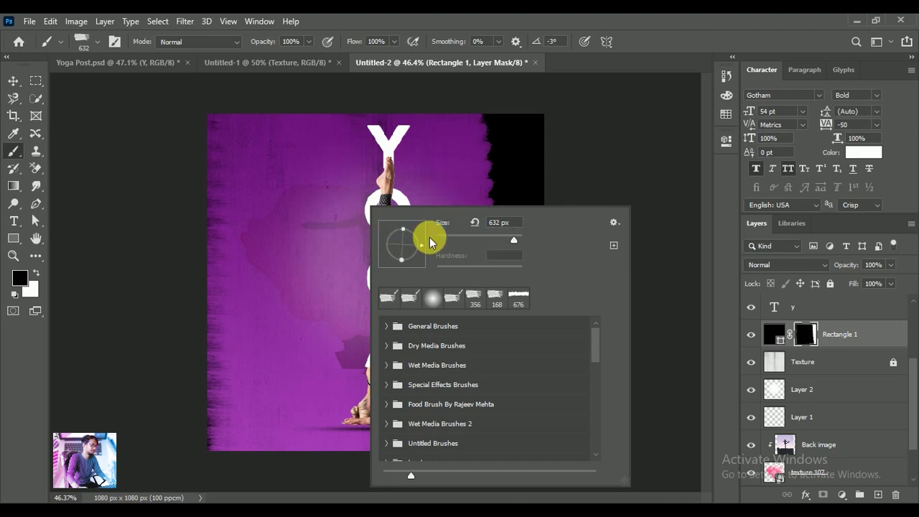
{"action": "left_click_drag", "start_coordinate": [467, 158], "coordinate": [493, 457]}
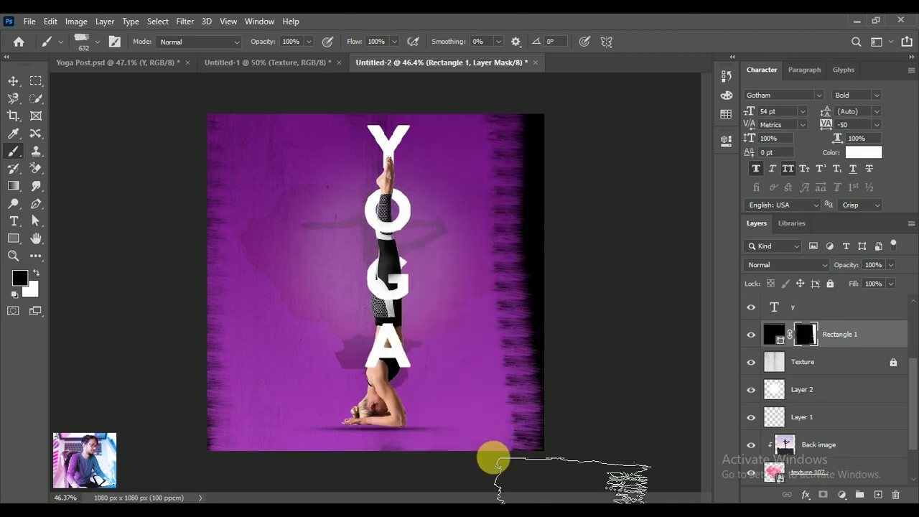
{"action": "mouse_move", "coordinate": [471, 121]}
{"action": "left_mouse_down"}
{"action": "mouse_move", "coordinate": [486, 205]}
{"action": "mouse_move", "coordinate": [493, 390]}
{"action": "mouse_move", "coordinate": [478, 323]}
{"action": "mouse_move", "coordinate": [504, 219]}
{"action": "mouse_move", "coordinate": [498, 447]}
{"action": "left_mouse_up"}
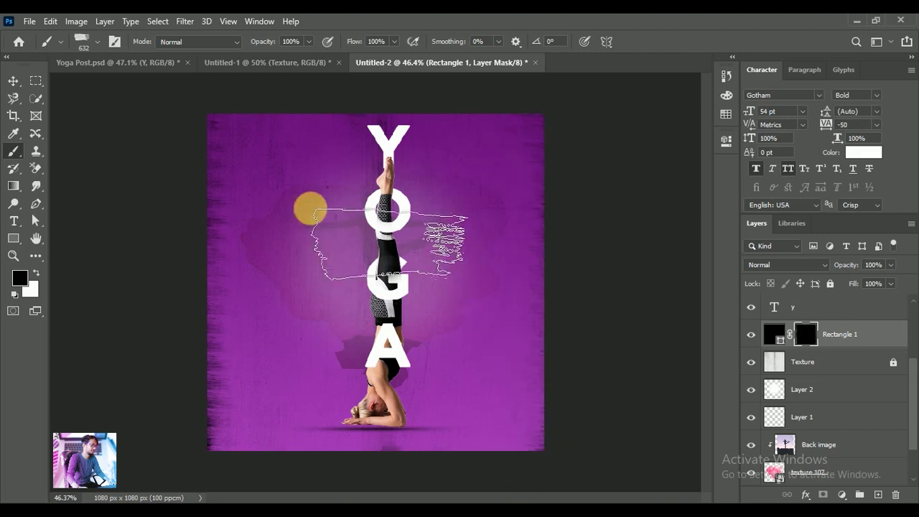
{"action": "left_click", "coordinate": [13, 81]}
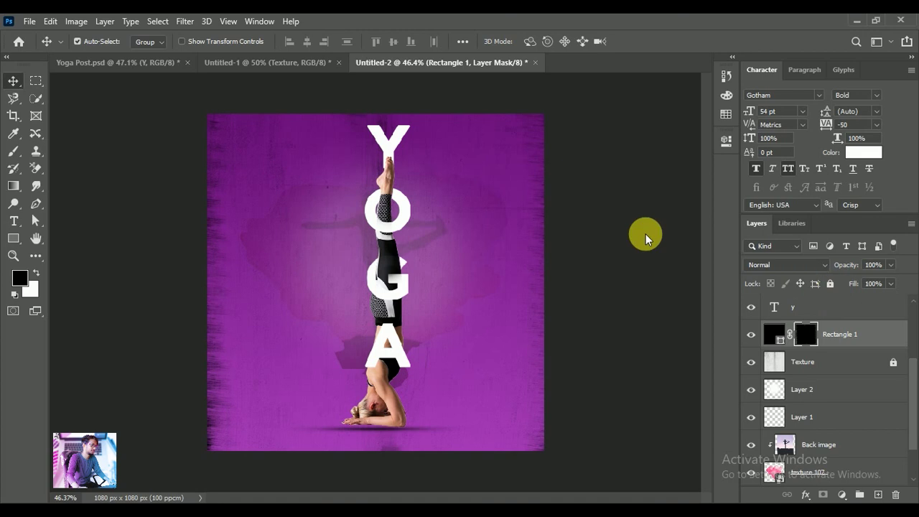
Lock Rectangle 1 and move the INTERNATIONAL YOGA DAY text and icons to the bottom right
{"action": "key", "text": "ctrl+slash"}
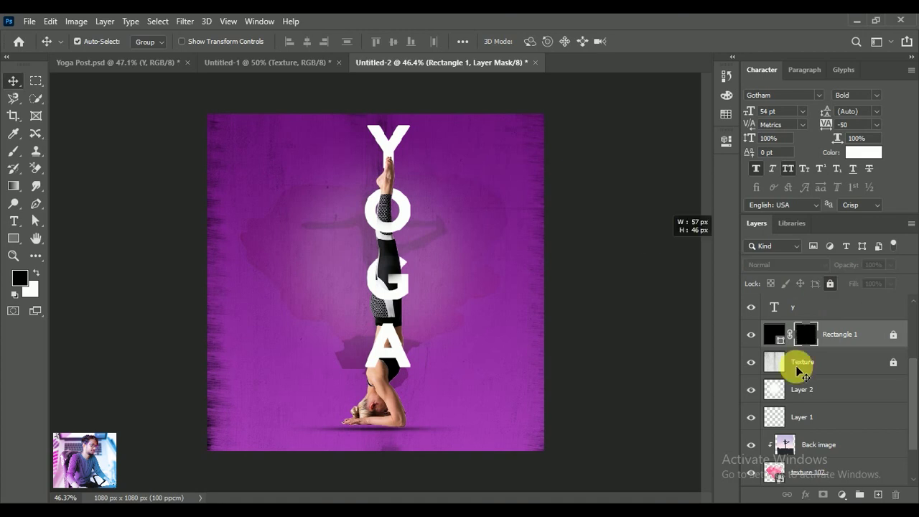
{"action": "left_click", "coordinate": [818, 389]}
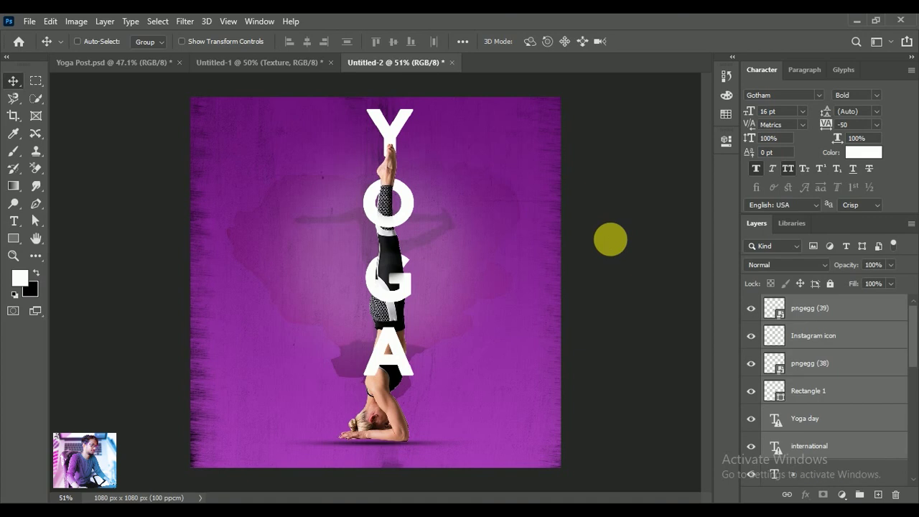
{"action": "mouse_move", "coordinate": [373, 301]}
{"action": "left_mouse_down"}
{"action": "mouse_move", "coordinate": [523, 440]}
{"action": "mouse_move", "coordinate": [515, 455]}
{"action": "left_mouse_up"}
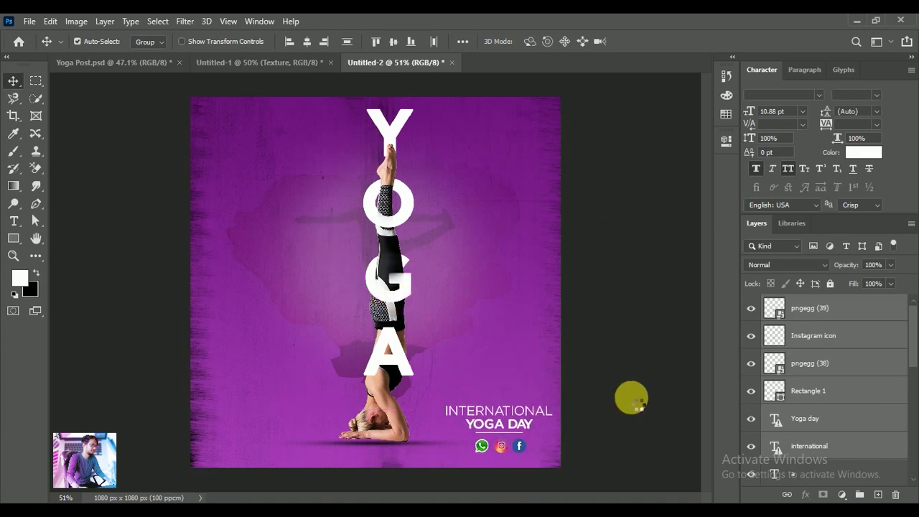
{"action": "key", "text": "Down"}
{"action": "key", "text": "Down"}
{"action": "key", "text": "Down"}
{"action": "key", "text": "Right"}
{"action": "key", "text": "Right"}
{"action": "key", "text": "Right"}
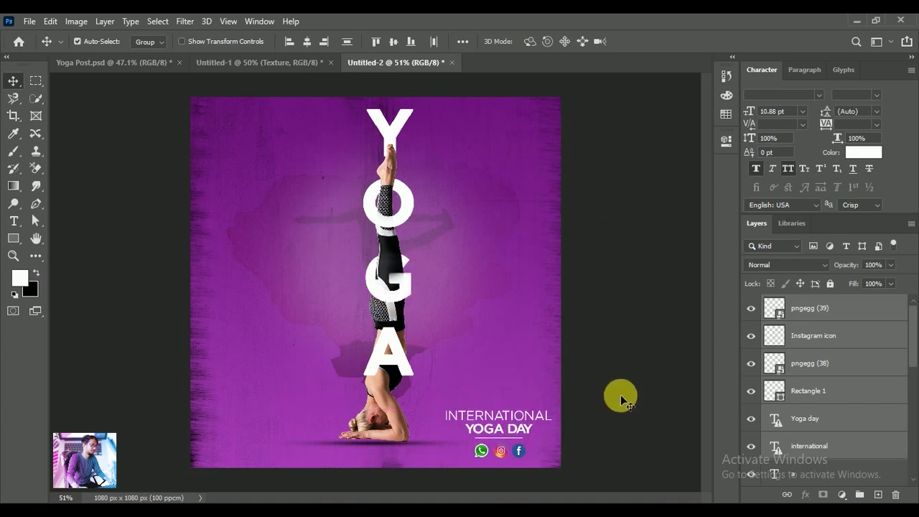
{"action": "key", "text": "Down"}
{"action": "key", "text": "Down"}
{"action": "key", "text": "Down"}
{"action": "key", "text": "Right"}
{"action": "key", "text": "Right"}
{"action": "key", "text": "Right"}
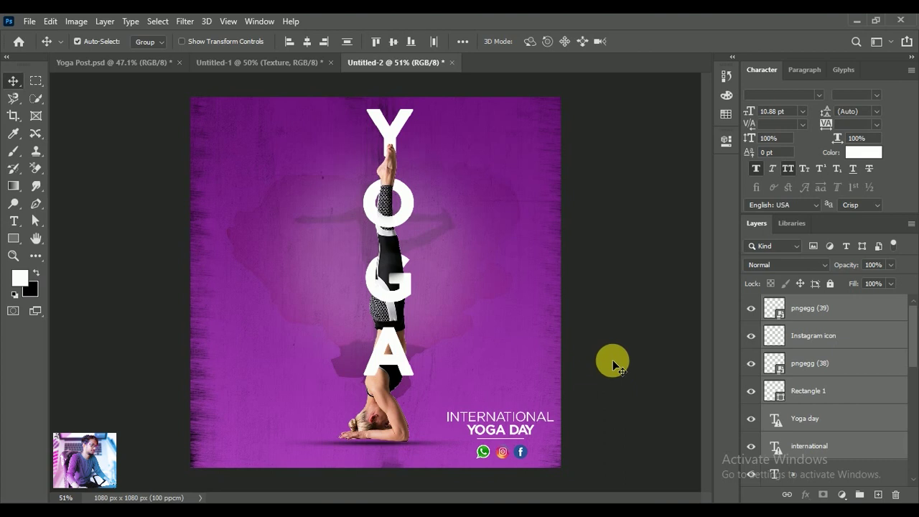
Paste the logo into the top-left corner and paste in the grid of dots
{"action": "left_click", "coordinate": [604, 347]}
{"action": "key", "text": "ctrl+v"}
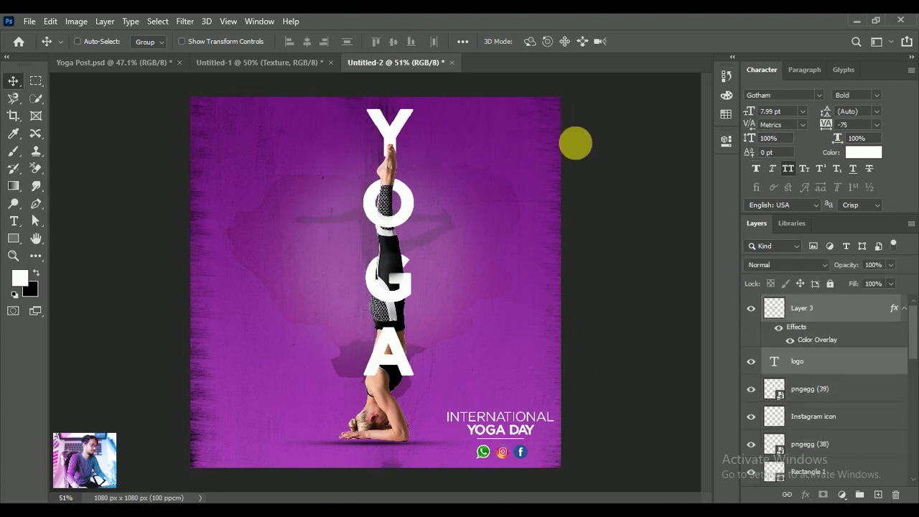
{"action": "left_click_drag", "start_coordinate": [382, 280], "coordinate": [222, 123]}
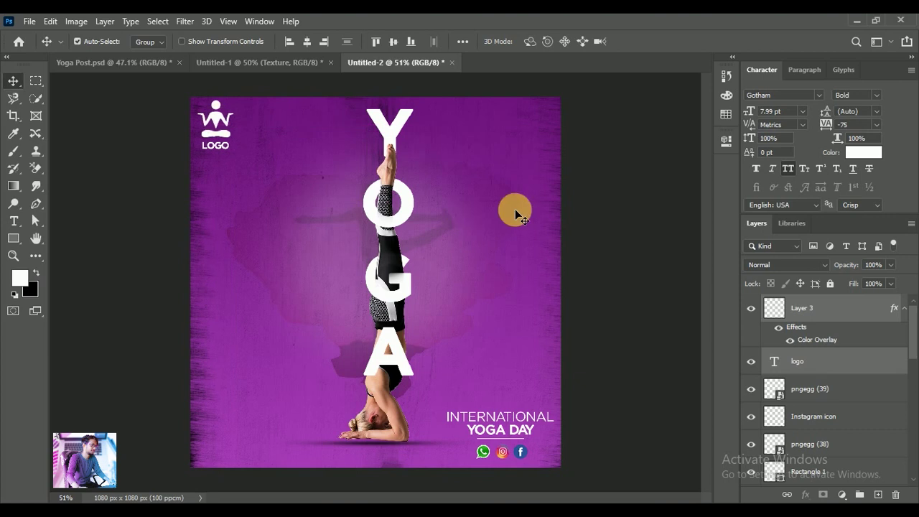
{"action": "key", "text": "ctrl+v"}
Move the pasted dot grid to the left edge just below the logo
{"action": "key", "text": "ctrl+t"}
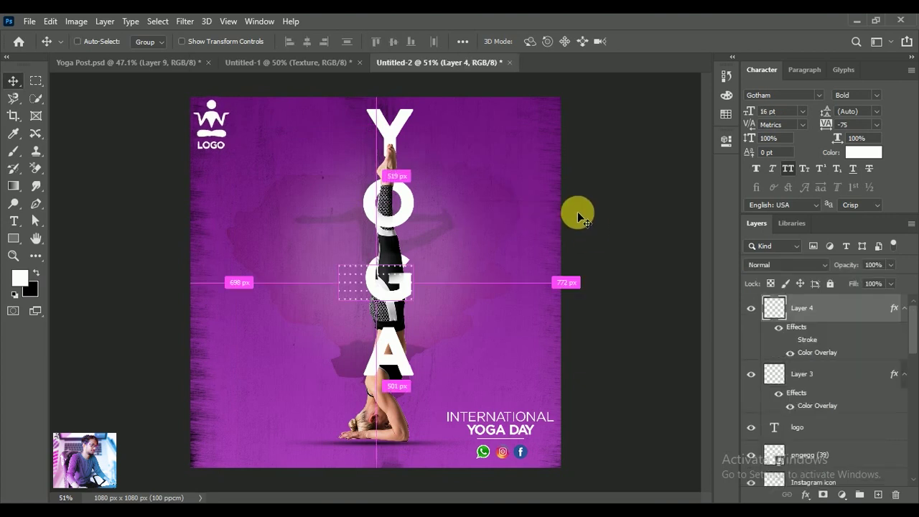
{"action": "mouse_move", "coordinate": [364, 293]}
{"action": "left_mouse_down"}
{"action": "mouse_move", "coordinate": [188, 205]}
{"action": "mouse_move", "coordinate": [186, 211]}
{"action": "left_mouse_up"}
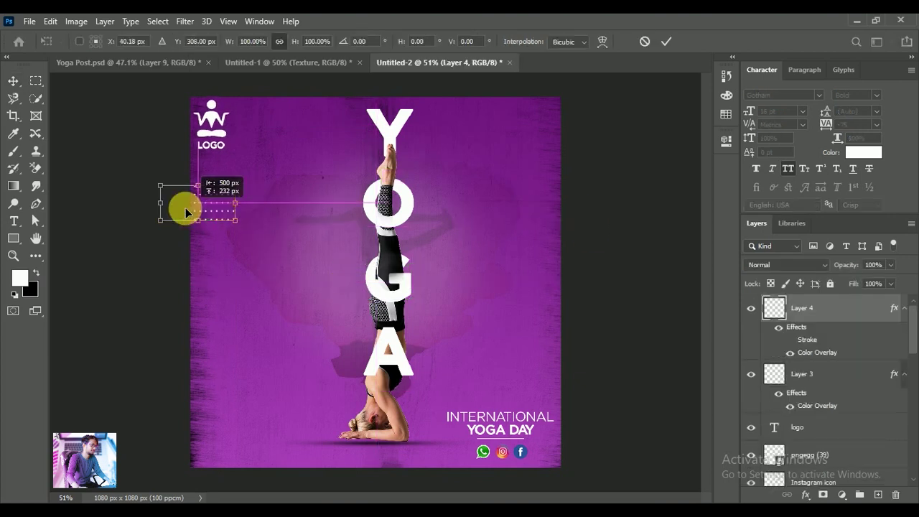
{"action": "left_click", "coordinate": [666, 40]}
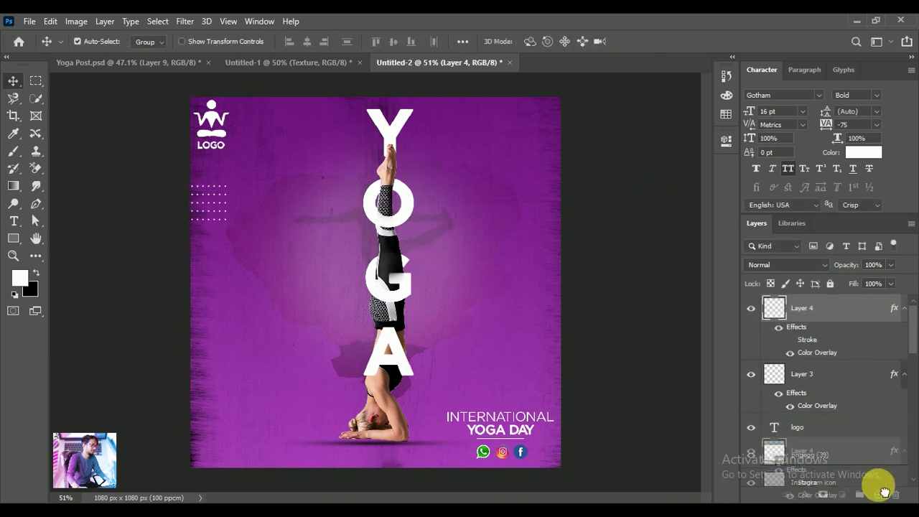
Duplicate the dot grid, rotate it 90° CCW, and scale it down near the right edge
{"action": "left_click_drag", "start_coordinate": [865, 308], "coordinate": [877, 495]}
{"action": "key", "text": "shift+Right"}
{"action": "key", "text": "shift+Right"}
{"action": "key", "text": "shift+Right"}
{"action": "key", "text": "ctrl+t"}
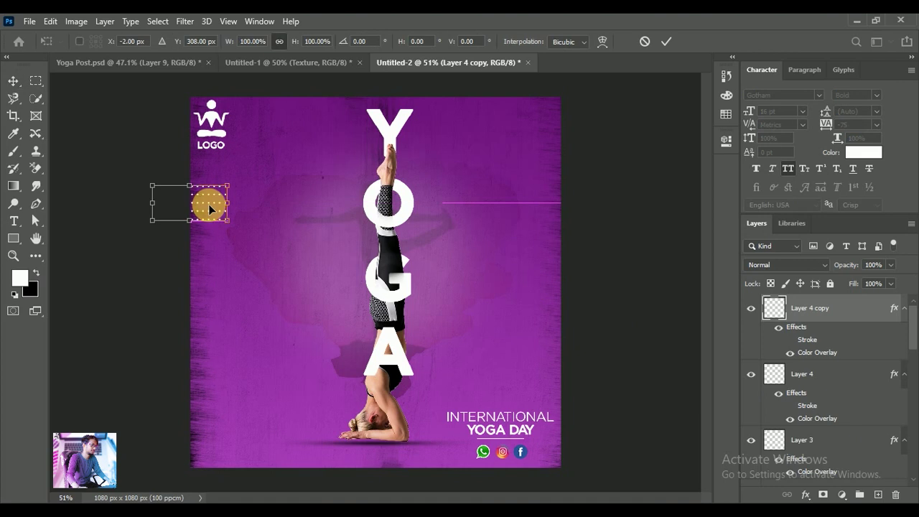
{"action": "left_click_drag", "start_coordinate": [333, 233], "coordinate": [527, 353]}
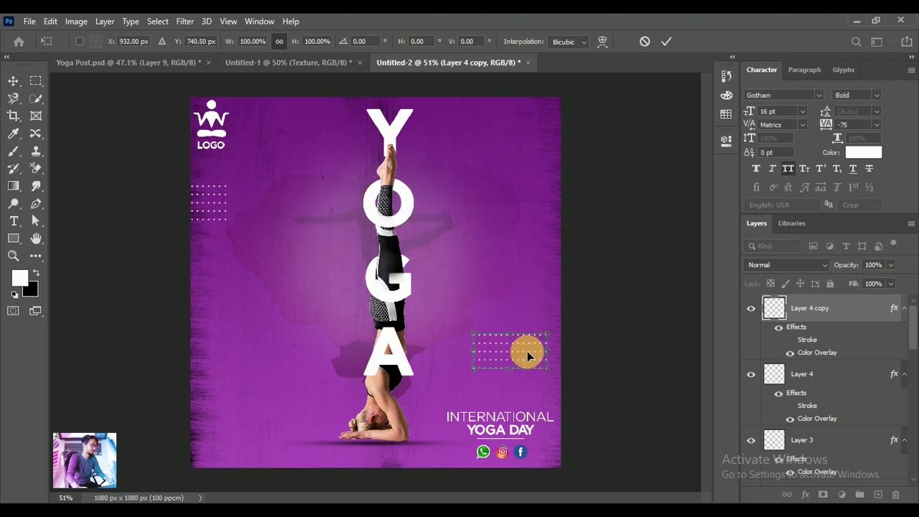
{"action": "right_click", "coordinate": [528, 356]}
{"action": "left_click", "coordinate": [567, 312]}
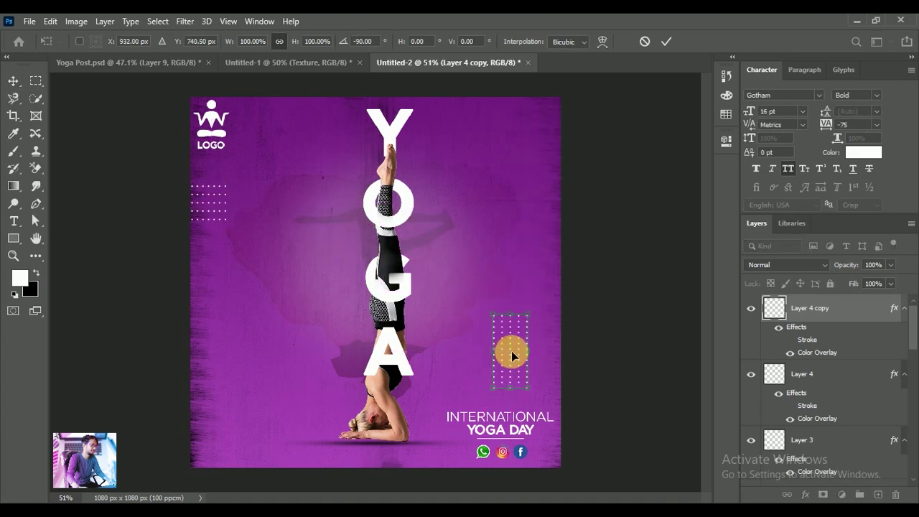
{"action": "left_click_drag", "start_coordinate": [526, 354], "coordinate": [550, 354]}
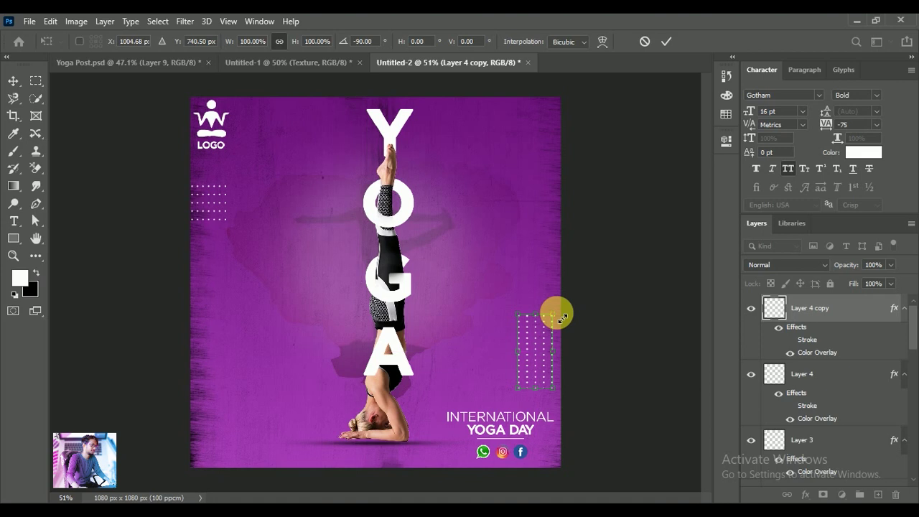
{"action": "left_click_drag", "start_coordinate": [554, 312], "coordinate": [560, 319]}
{"action": "left_click", "coordinate": [667, 41]}
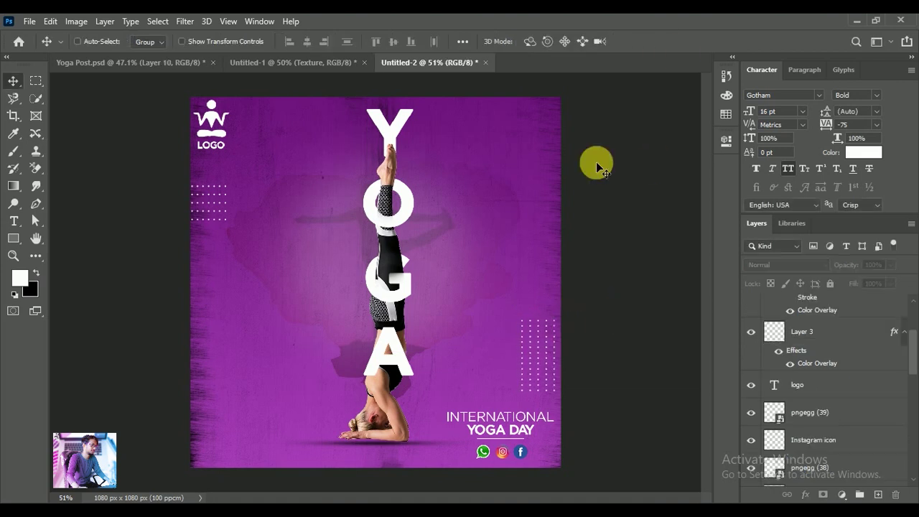
Place the white zigzag in the top-right corner, nudged slightly down
{"action": "key", "text": "ctrl+t"}
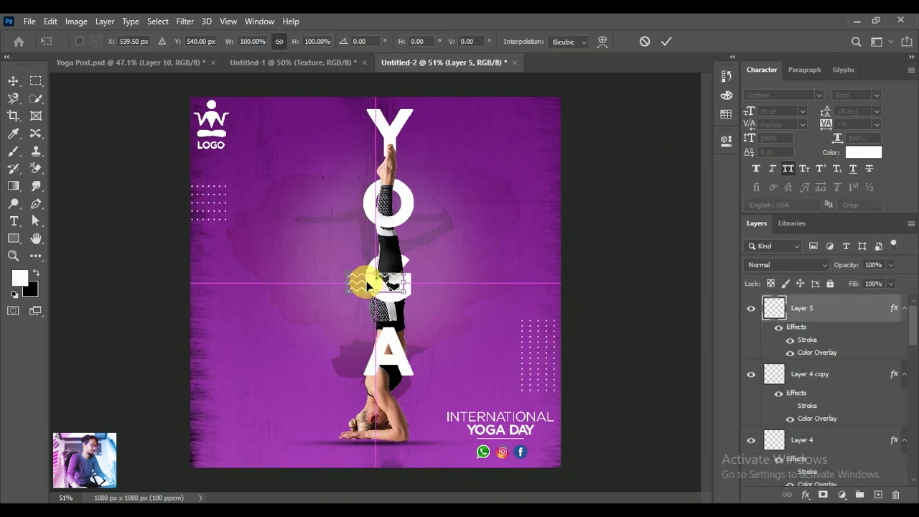
{"action": "mouse_move", "coordinate": [369, 281]}
{"action": "left_mouse_down"}
{"action": "mouse_move", "coordinate": [440, 238]}
{"action": "mouse_move", "coordinate": [531, 122]}
{"action": "left_mouse_up"}
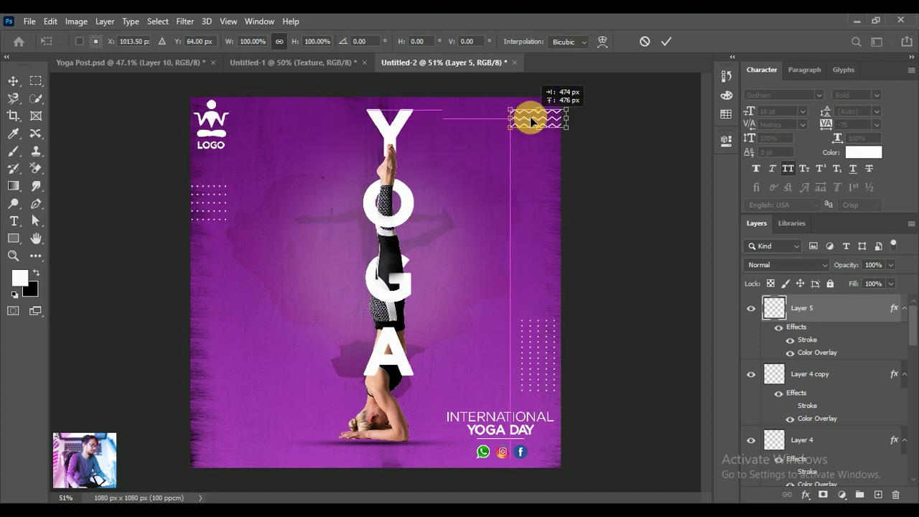
{"action": "left_click", "coordinate": [667, 41]}
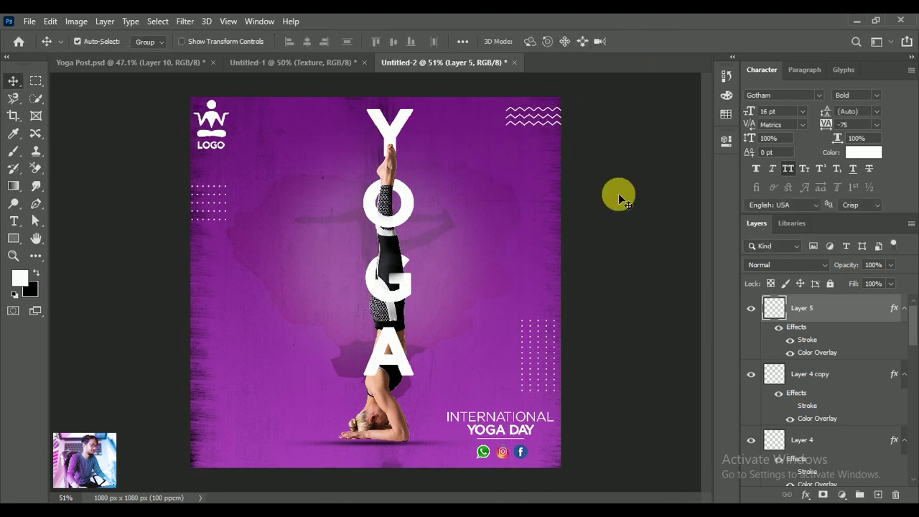
{"action": "key", "text": "shift+Down"}
{"action": "left_click", "coordinate": [619, 198]}
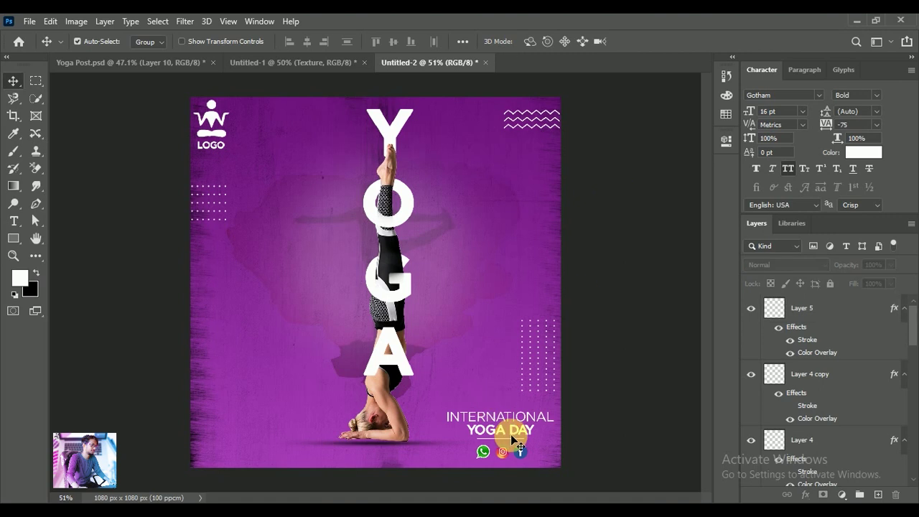
Nudge the INTERNATIONAL YOGA DAY text and icons down-left, and undo a stray zigzag paste
{"action": "mouse_move", "coordinate": [473, 401]}
{"action": "left_mouse_down"}
{"action": "mouse_move", "coordinate": [513, 434]}
{"action": "mouse_move", "coordinate": [554, 447]}
{"action": "left_mouse_up"}
{"action": "key", "text": "Left"}
{"action": "key", "text": "Down"}
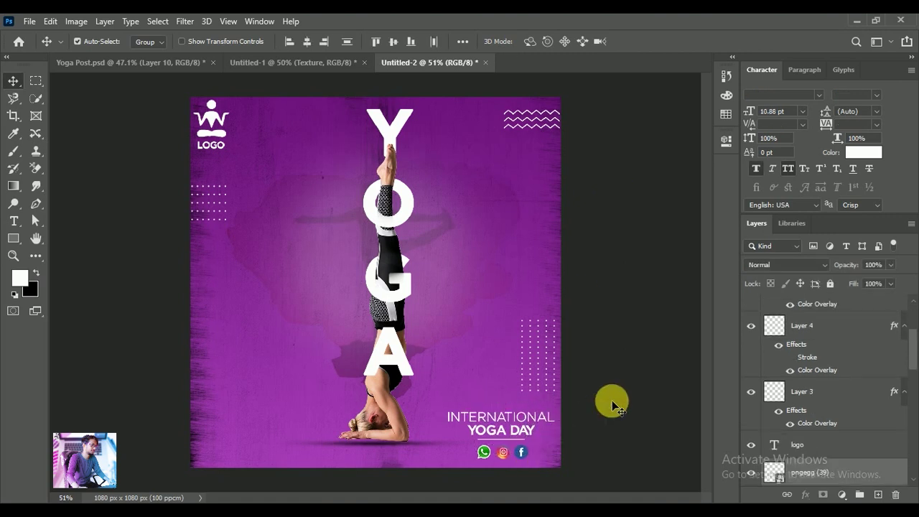
{"action": "key", "text": "Left"}
{"action": "key", "text": "Left"}
{"action": "key", "text": "Left"}
{"action": "key", "text": "Left"}
{"action": "key", "text": "Up"}
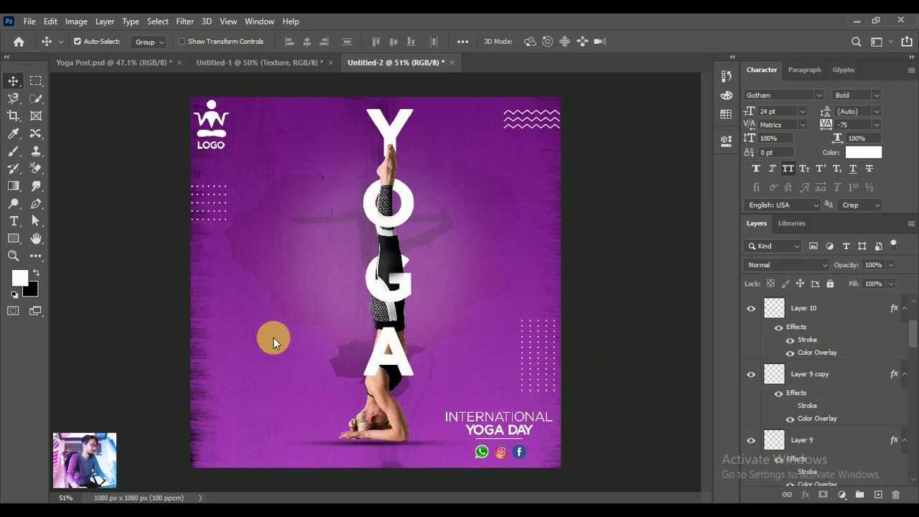
{"action": "key", "text": "ctrl+v"}
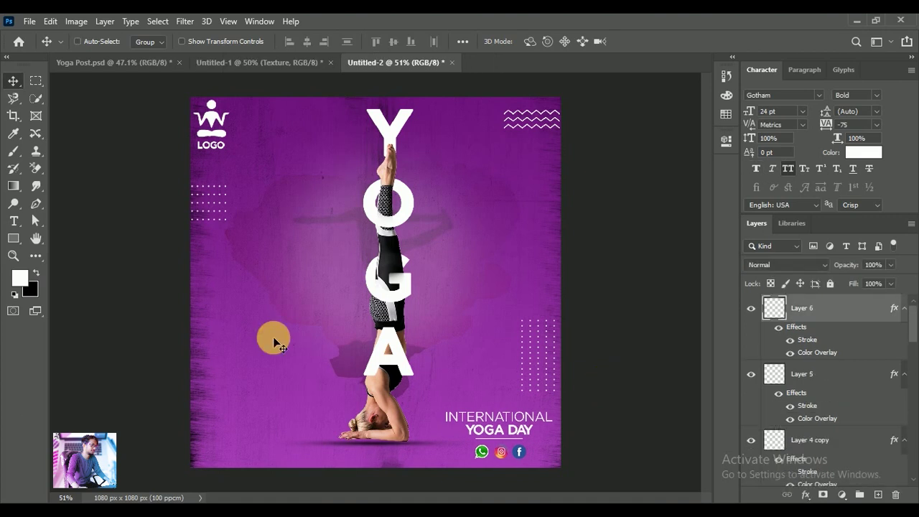
{"action": "key", "text": "ctrl+z"}
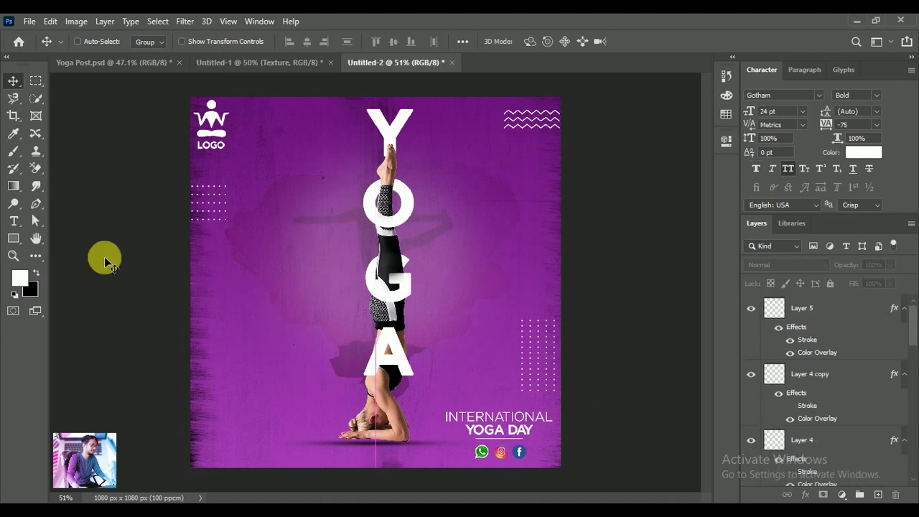
Draw a small white-filled square near the lower left
{"action": "right_click", "coordinate": [13, 238]}
{"action": "left_click", "coordinate": [79, 239]}
{"action": "left_click", "coordinate": [150, 41]}
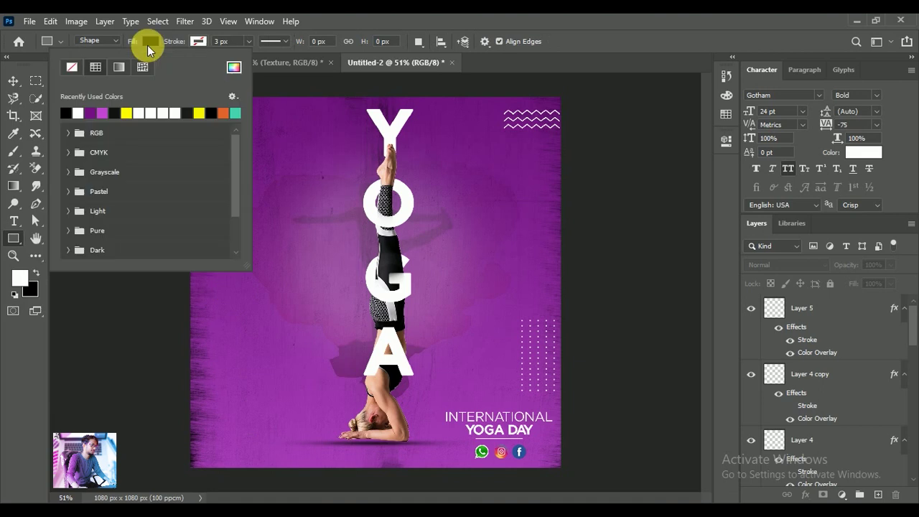
{"action": "left_click", "coordinate": [144, 115]}
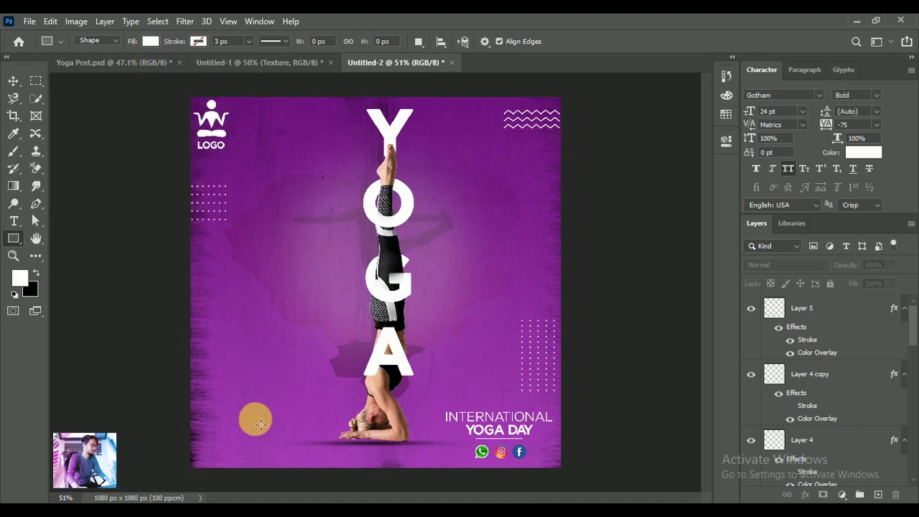
{"action": "left_click_drag", "start_coordinate": [250, 412], "coordinate": [264, 425]}
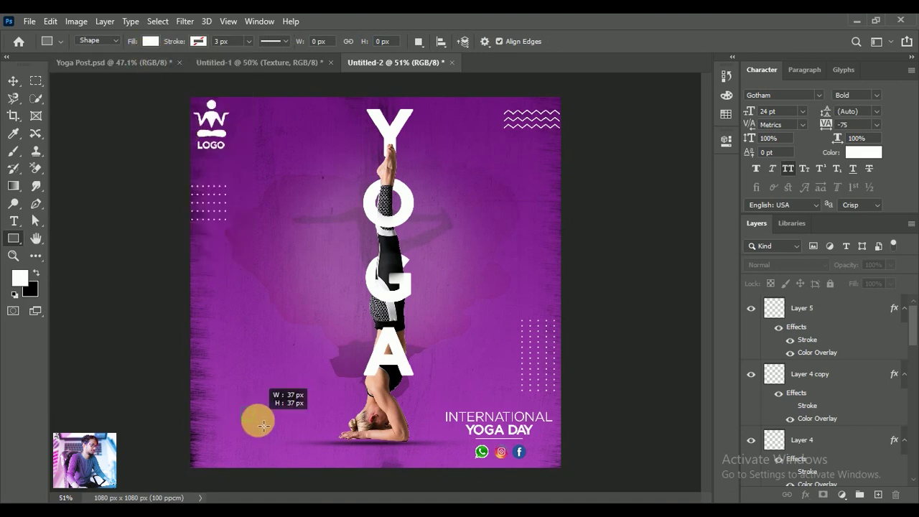
{"action": "left_click", "coordinate": [13, 80]}
{"action": "left_click", "coordinate": [687, 136]}
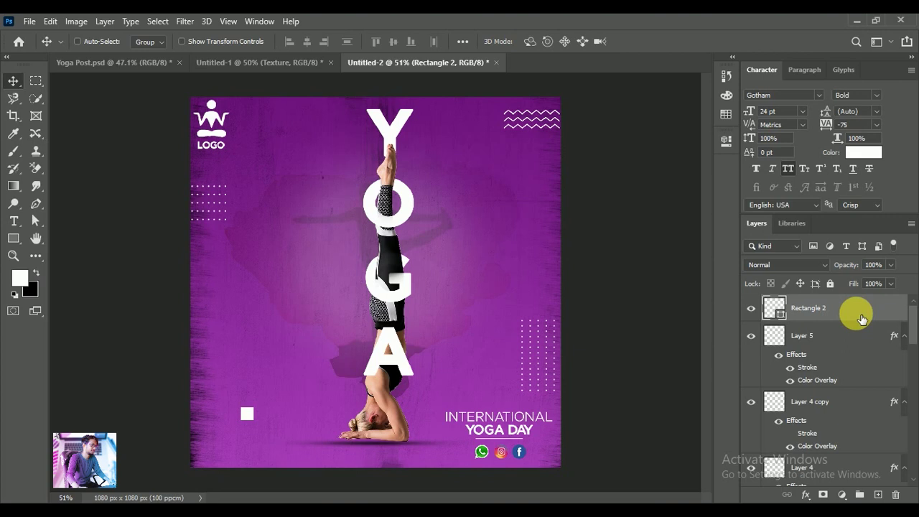
Duplicate the square and make the lower copy black to form an edge
{"action": "key", "text": "ctrl+j"}
{"action": "left_click", "coordinate": [792, 338]}
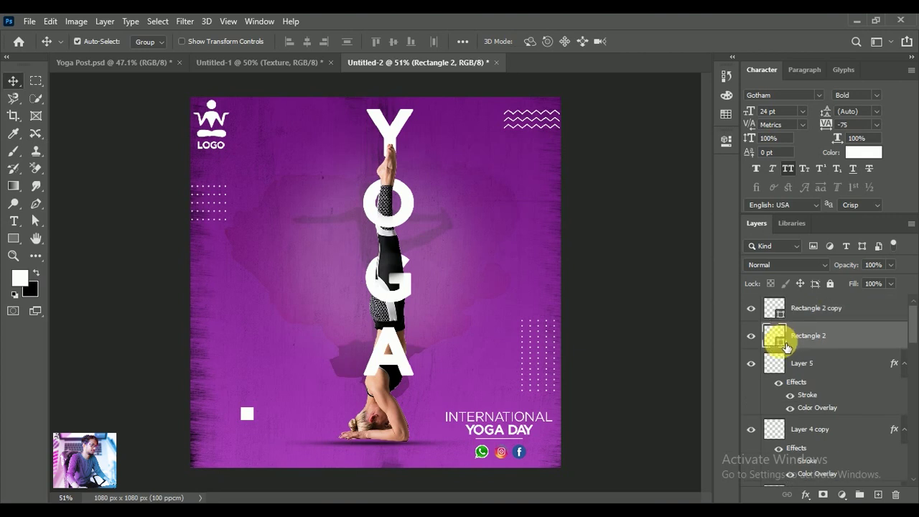
{"action": "double_click", "coordinate": [782, 342]}
{"action": "left_click", "coordinate": [550, 275]}
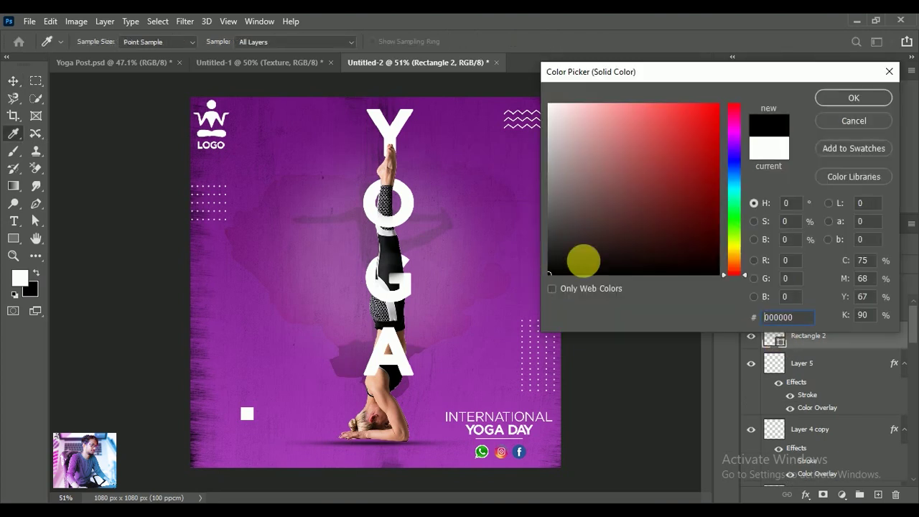
{"action": "left_click", "coordinate": [839, 102]}
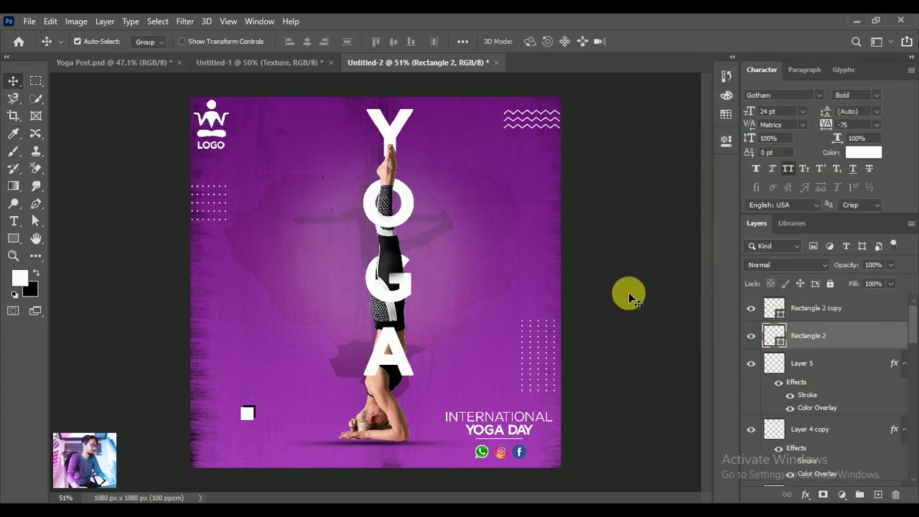
Tilt the white-and-black square pair at the lower left
{"action": "left_click_drag", "start_coordinate": [284, 392], "coordinate": [257, 437]}
{"action": "key", "text": "ctrl+t"}
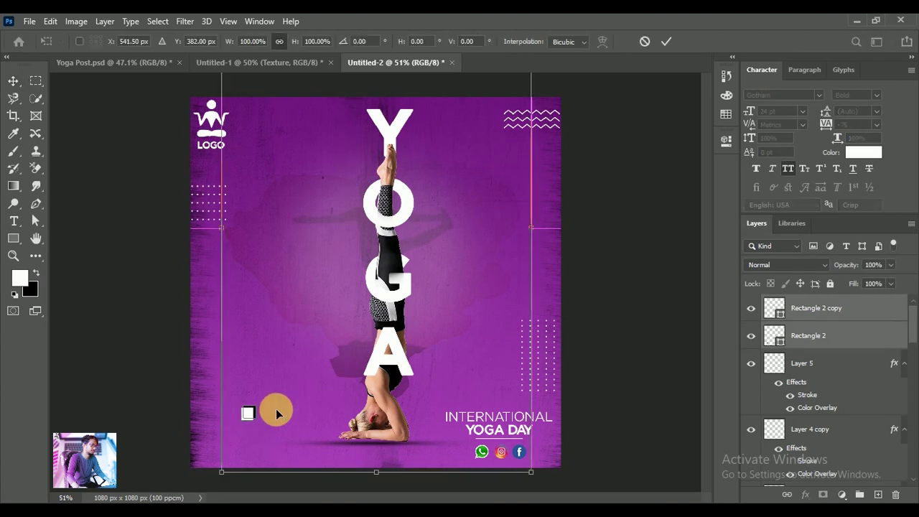
{"action": "type", "text": "541"}
{"action": "key", "text": "Return"}
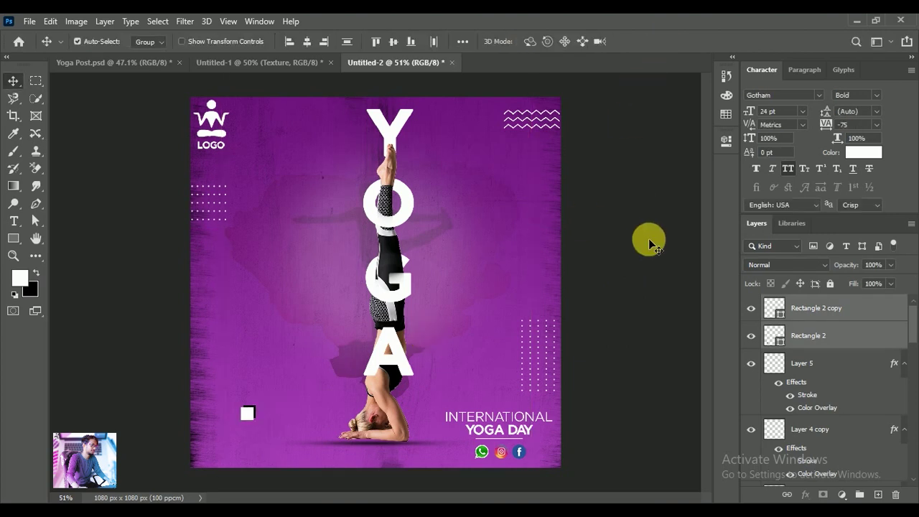
{"action": "left_click", "coordinate": [649, 240]}
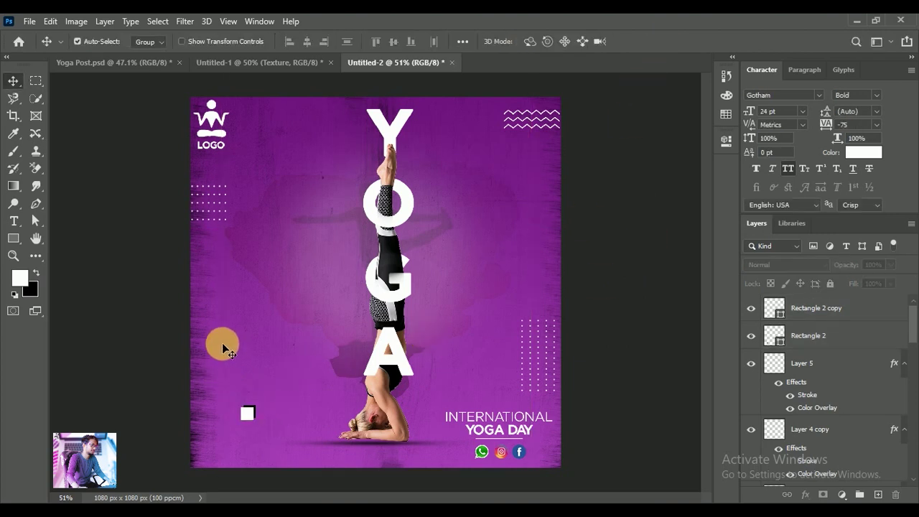
{"action": "left_click_drag", "start_coordinate": [191, 312], "coordinate": [216, 331]}
{"action": "mouse_move", "coordinate": [244, 390]}
{"action": "left_mouse_down"}
{"action": "mouse_move", "coordinate": [259, 420]}
{"action": "mouse_move", "coordinate": [253, 407]}
{"action": "mouse_move", "coordinate": [267, 407]}
{"action": "left_mouse_up"}
{"action": "key", "text": "ctrl+t"}
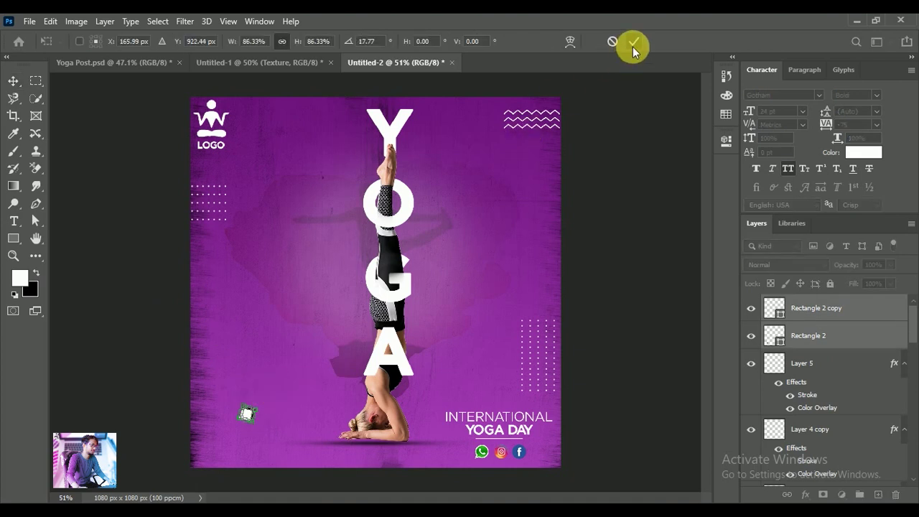
{"action": "left_click", "coordinate": [635, 41]}
Place a copy of the tilted square right of the figure, scaled to about 70%
{"action": "mouse_move", "coordinate": [236, 399]}
{"action": "left_mouse_down"}
{"action": "mouse_move", "coordinate": [249, 414]}
{"action": "mouse_move", "coordinate": [259, 392]}
{"action": "mouse_move", "coordinate": [509, 251]}
{"action": "mouse_move", "coordinate": [501, 250]}
{"action": "mouse_move", "coordinate": [514, 261]}
{"action": "mouse_move", "coordinate": [514, 251]}
{"action": "left_mouse_up"}
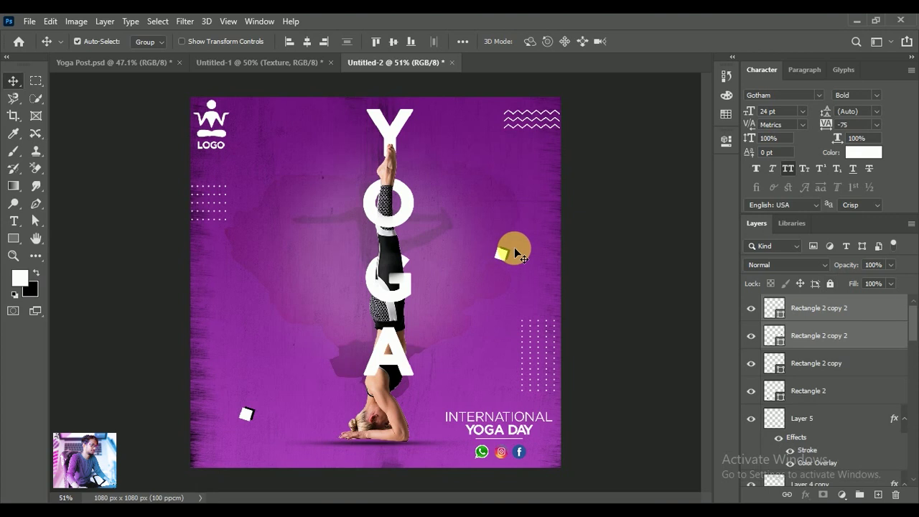
{"action": "key", "text": "ctrl+t"}
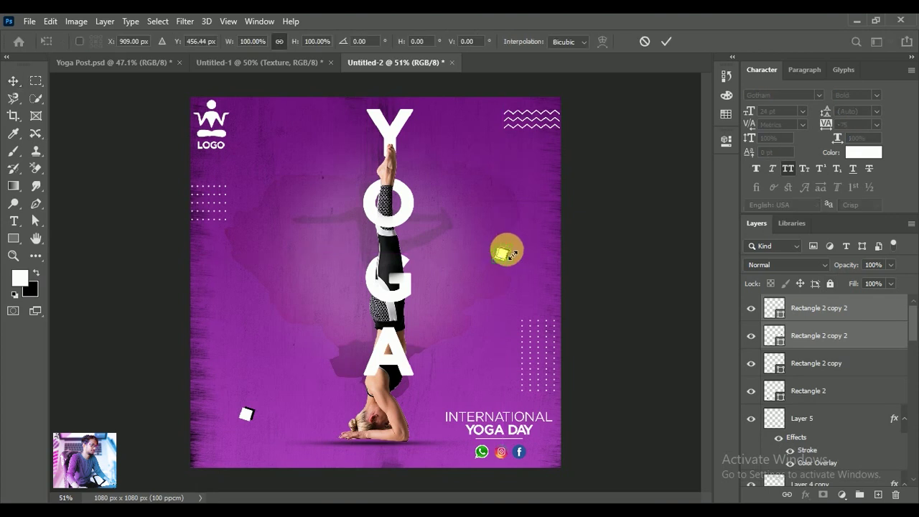
{"action": "left_click_drag", "start_coordinate": [509, 260], "coordinate": [513, 255]}
{"action": "left_click", "coordinate": [666, 41]}
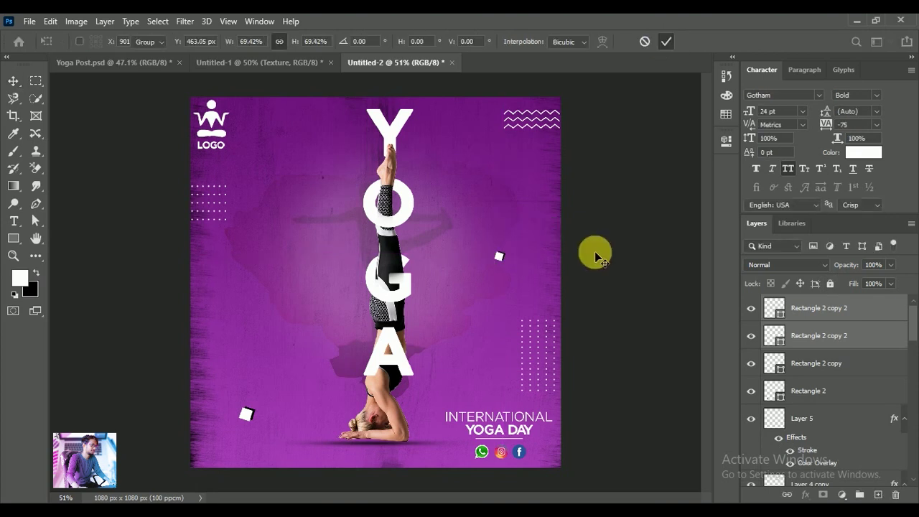
Paste the white ring circle and position it upper right of the figure
{"action": "key", "text": "ctrl+v"}
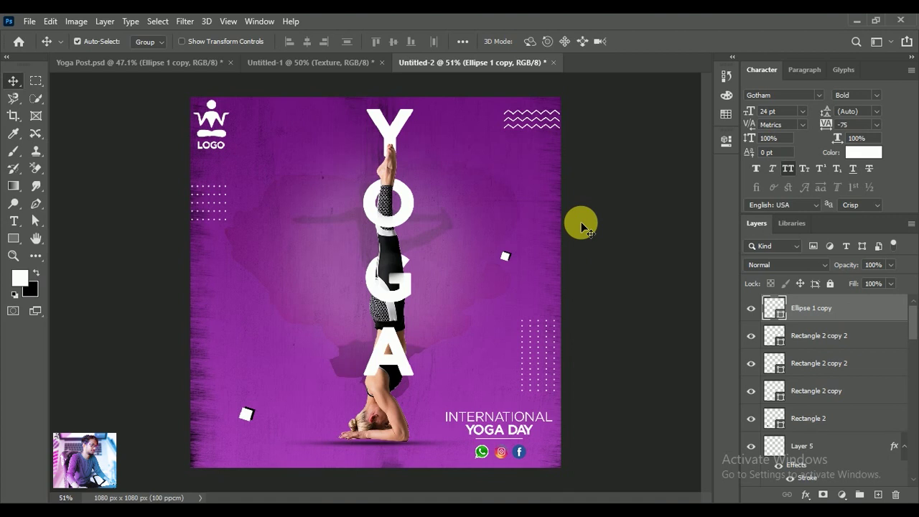
{"action": "key", "text": "ctrl+t"}
{"action": "left_click_drag", "start_coordinate": [380, 285], "coordinate": [527, 233]}
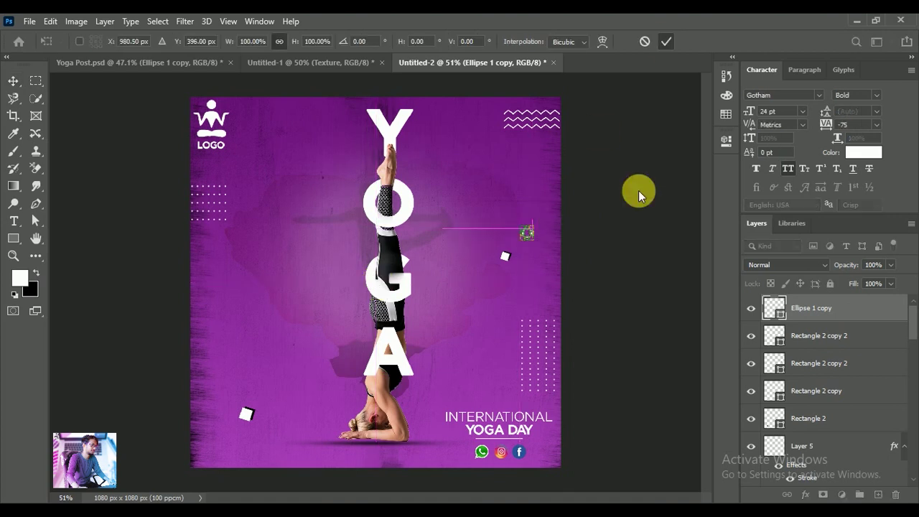
{"action": "mouse_move", "coordinate": [805, 310]}
{"action": "left_mouse_down"}
{"action": "mouse_move", "coordinate": [879, 386]}
{"action": "mouse_move", "coordinate": [878, 494]}
{"action": "left_mouse_up"}
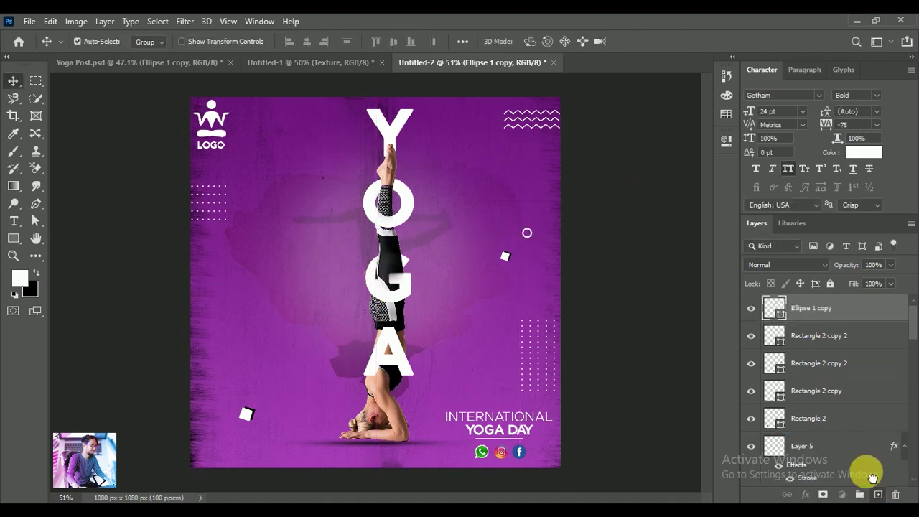
{"action": "left_click", "coordinate": [536, 242]}
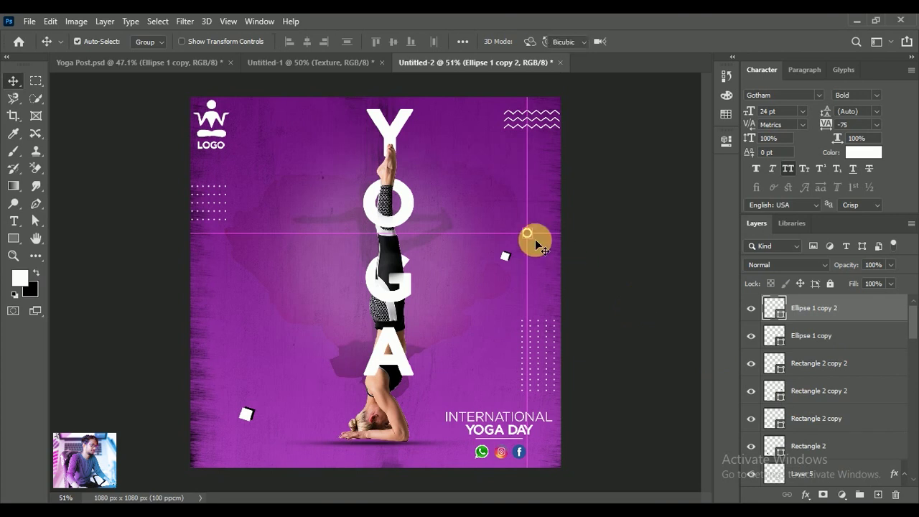
Copy the ring to the left edge, aligned level with the right one
{"action": "left_click_drag", "start_coordinate": [536, 244], "coordinate": [235, 354]}
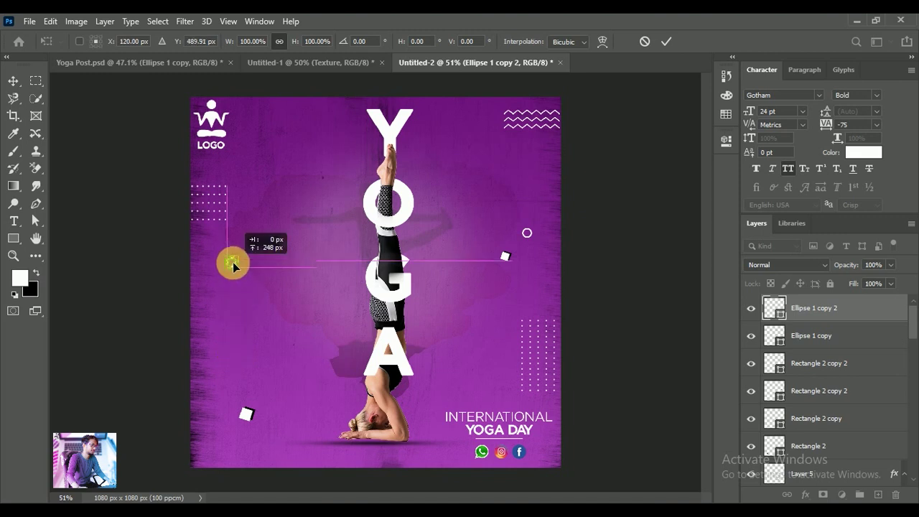
{"action": "left_click_drag", "start_coordinate": [233, 265], "coordinate": [226, 243]}
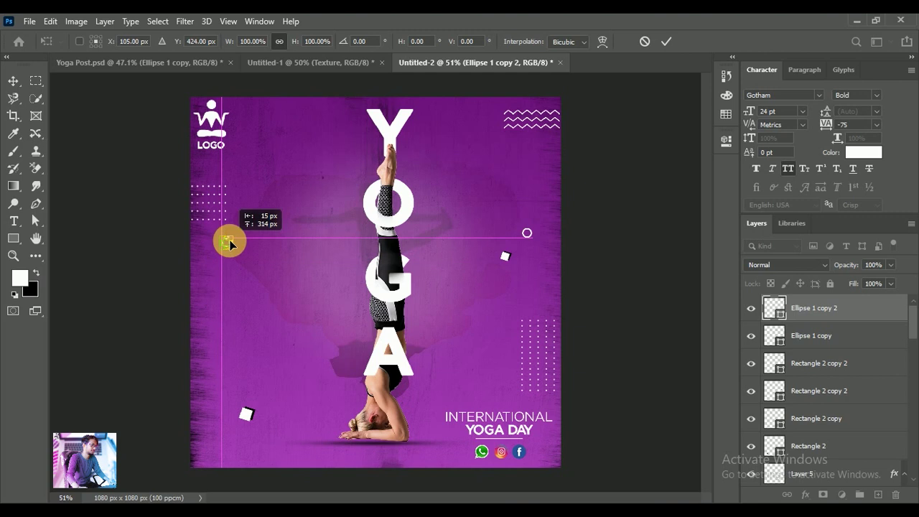
{"action": "left_click", "coordinate": [665, 43]}
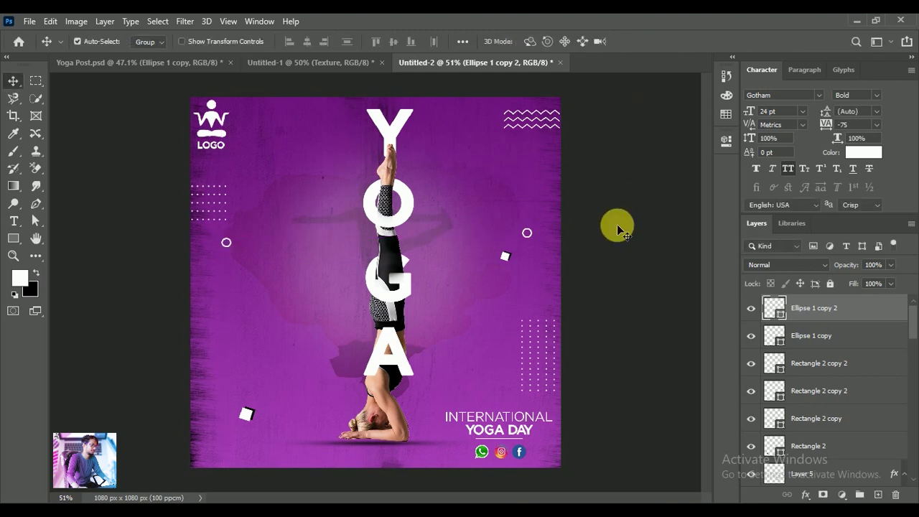
{"action": "left_click", "coordinate": [622, 250]}
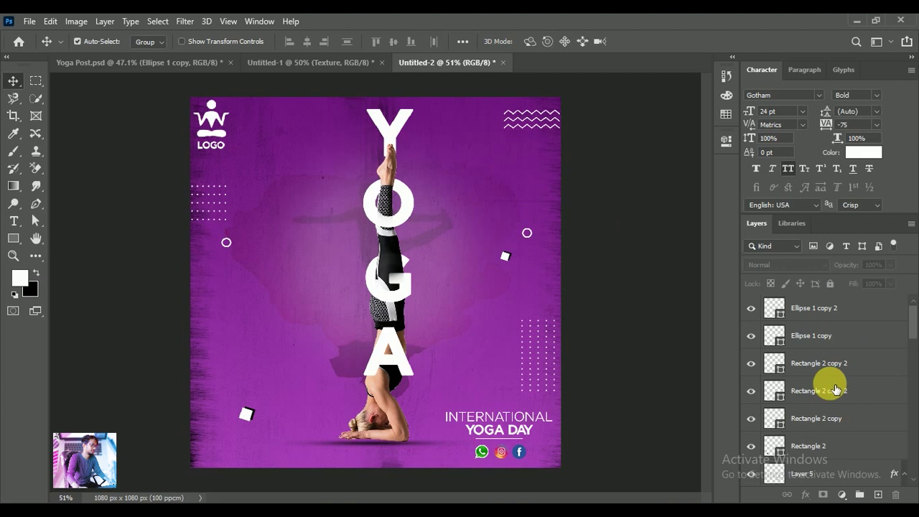
Add a top Levels adjustment layer with input levels 8, 1.09 and 248
{"action": "left_click", "coordinate": [877, 495]}
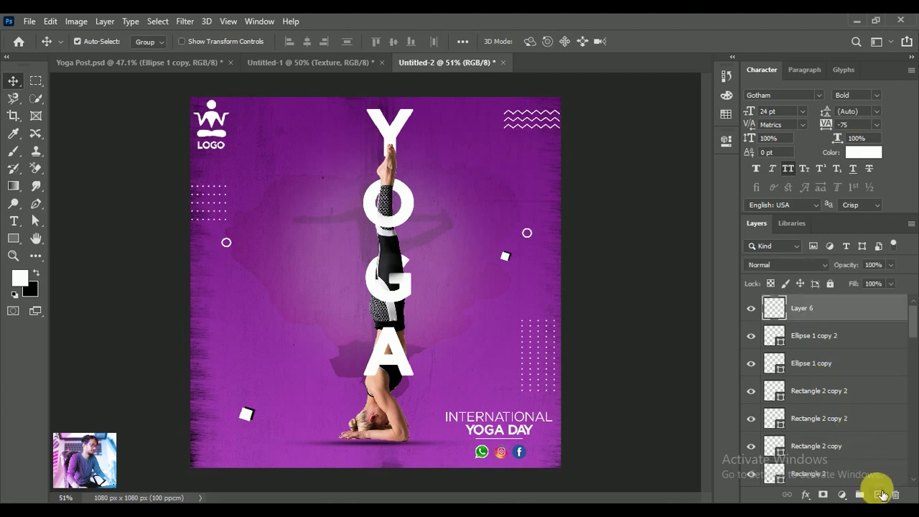
{"action": "left_click", "coordinate": [842, 495]}
{"action": "left_click", "coordinate": [825, 313]}
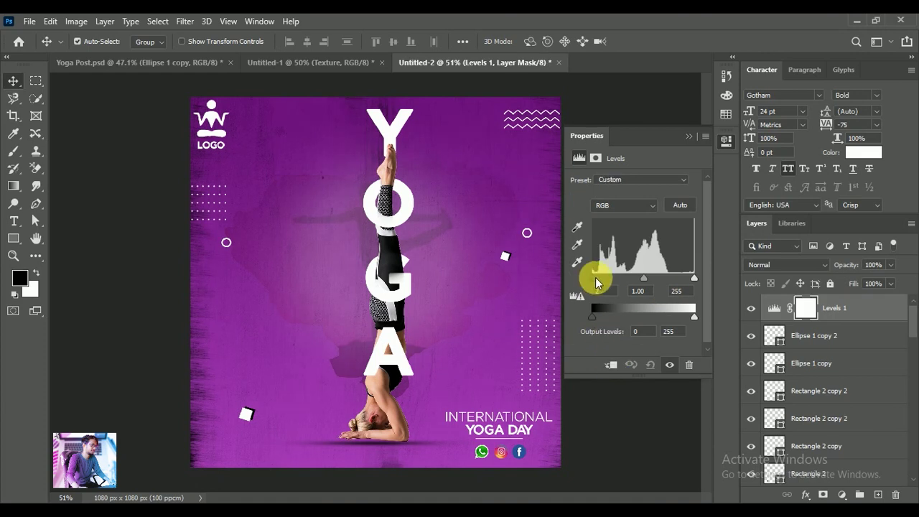
{"action": "left_click_drag", "start_coordinate": [645, 278], "coordinate": [642, 279]}
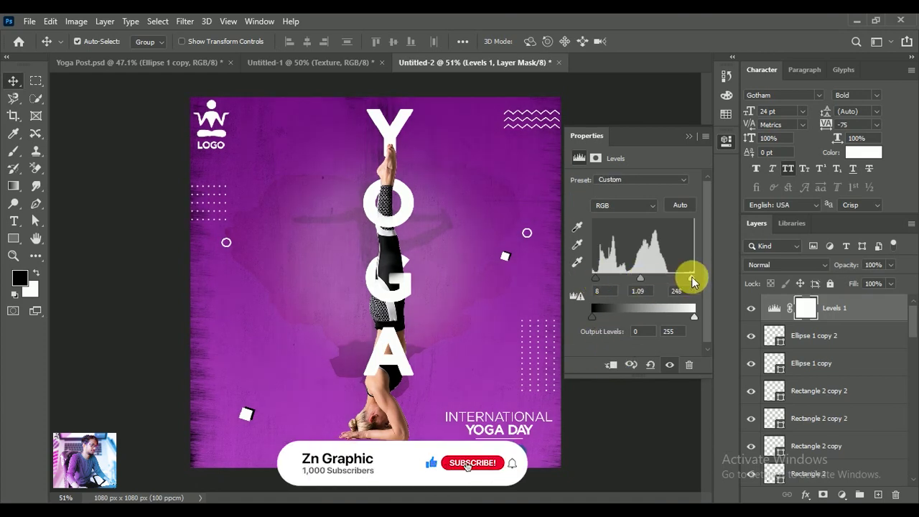
{"action": "left_click", "coordinate": [689, 136]}
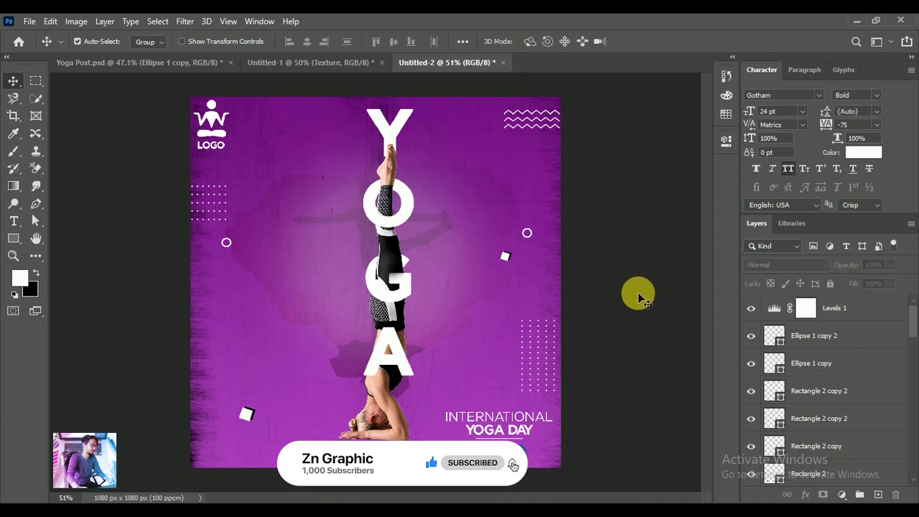